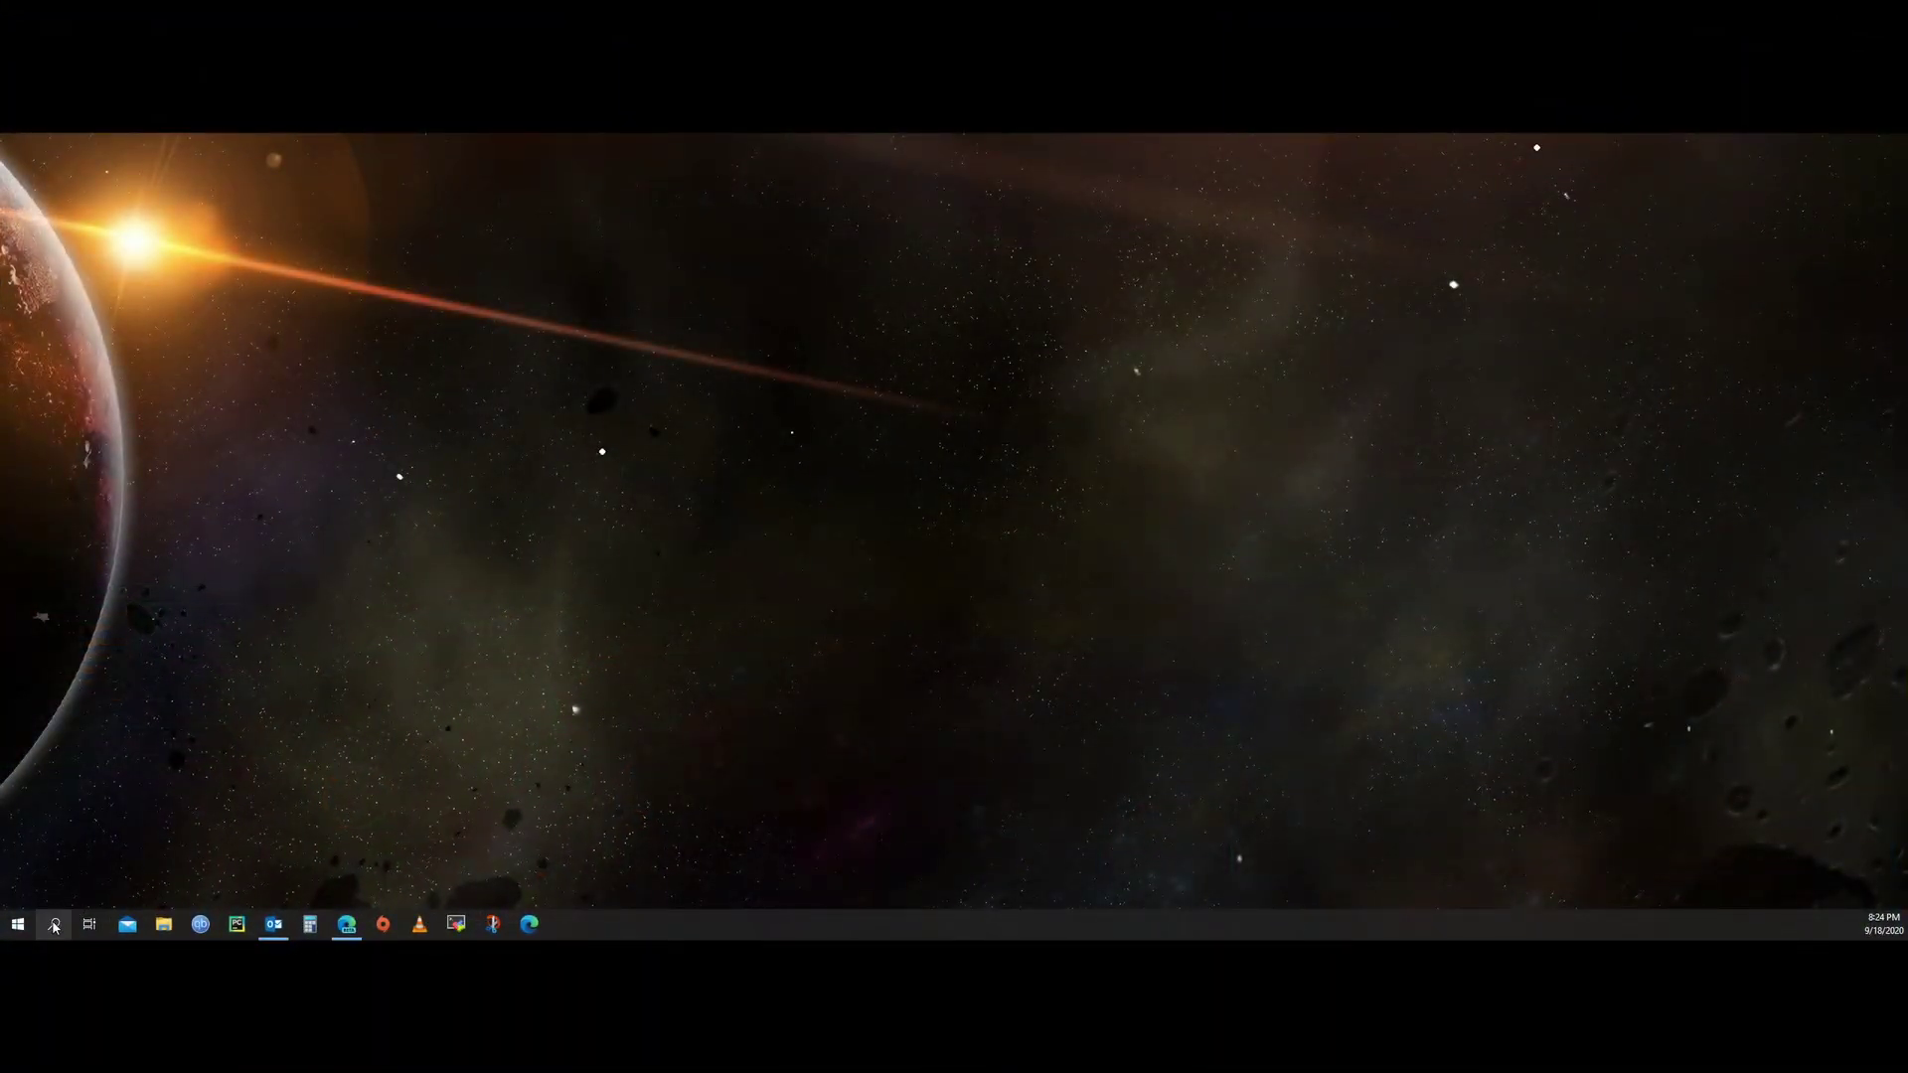
Step: Open the Windows search panel from the taskbar
left_click(56, 922)
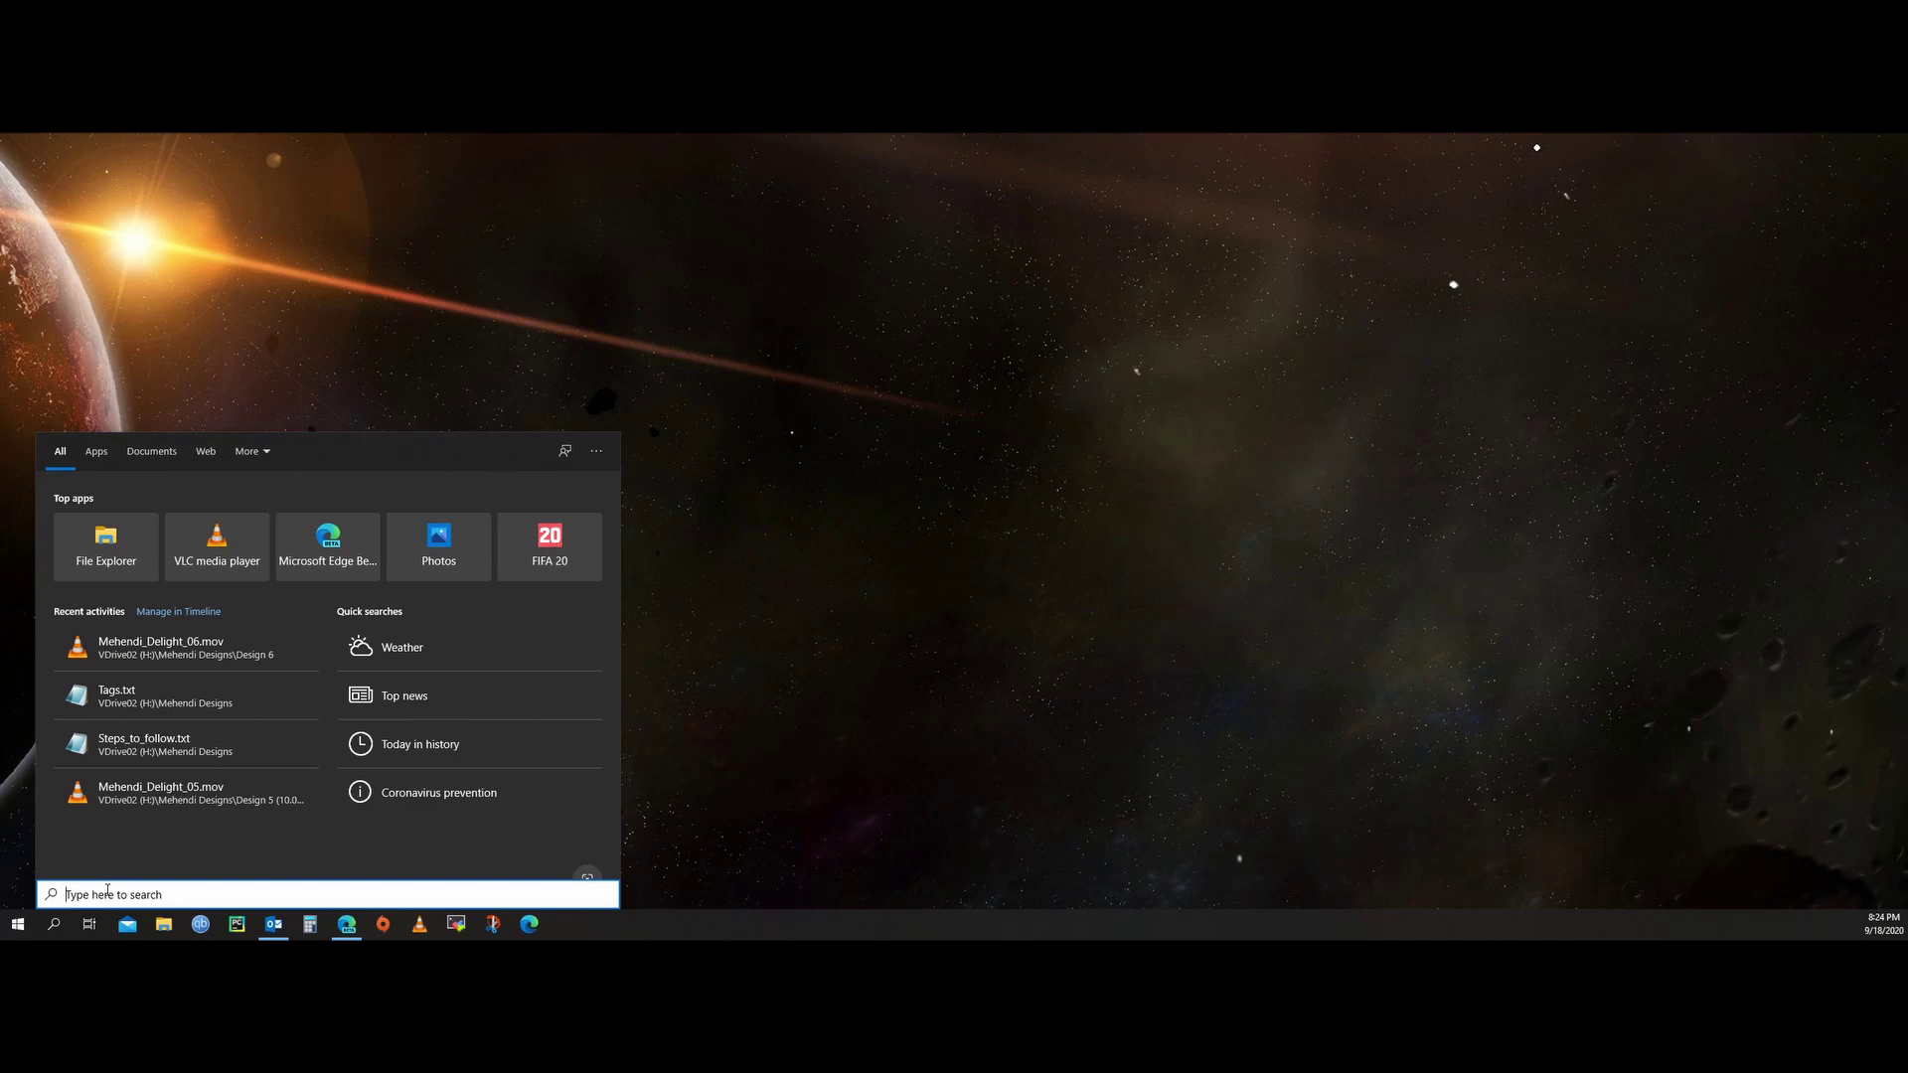
Step: Search 'windows firew', run Windows Defender Firewall with Advanced Security as administrator, and maximize it
type("windows")
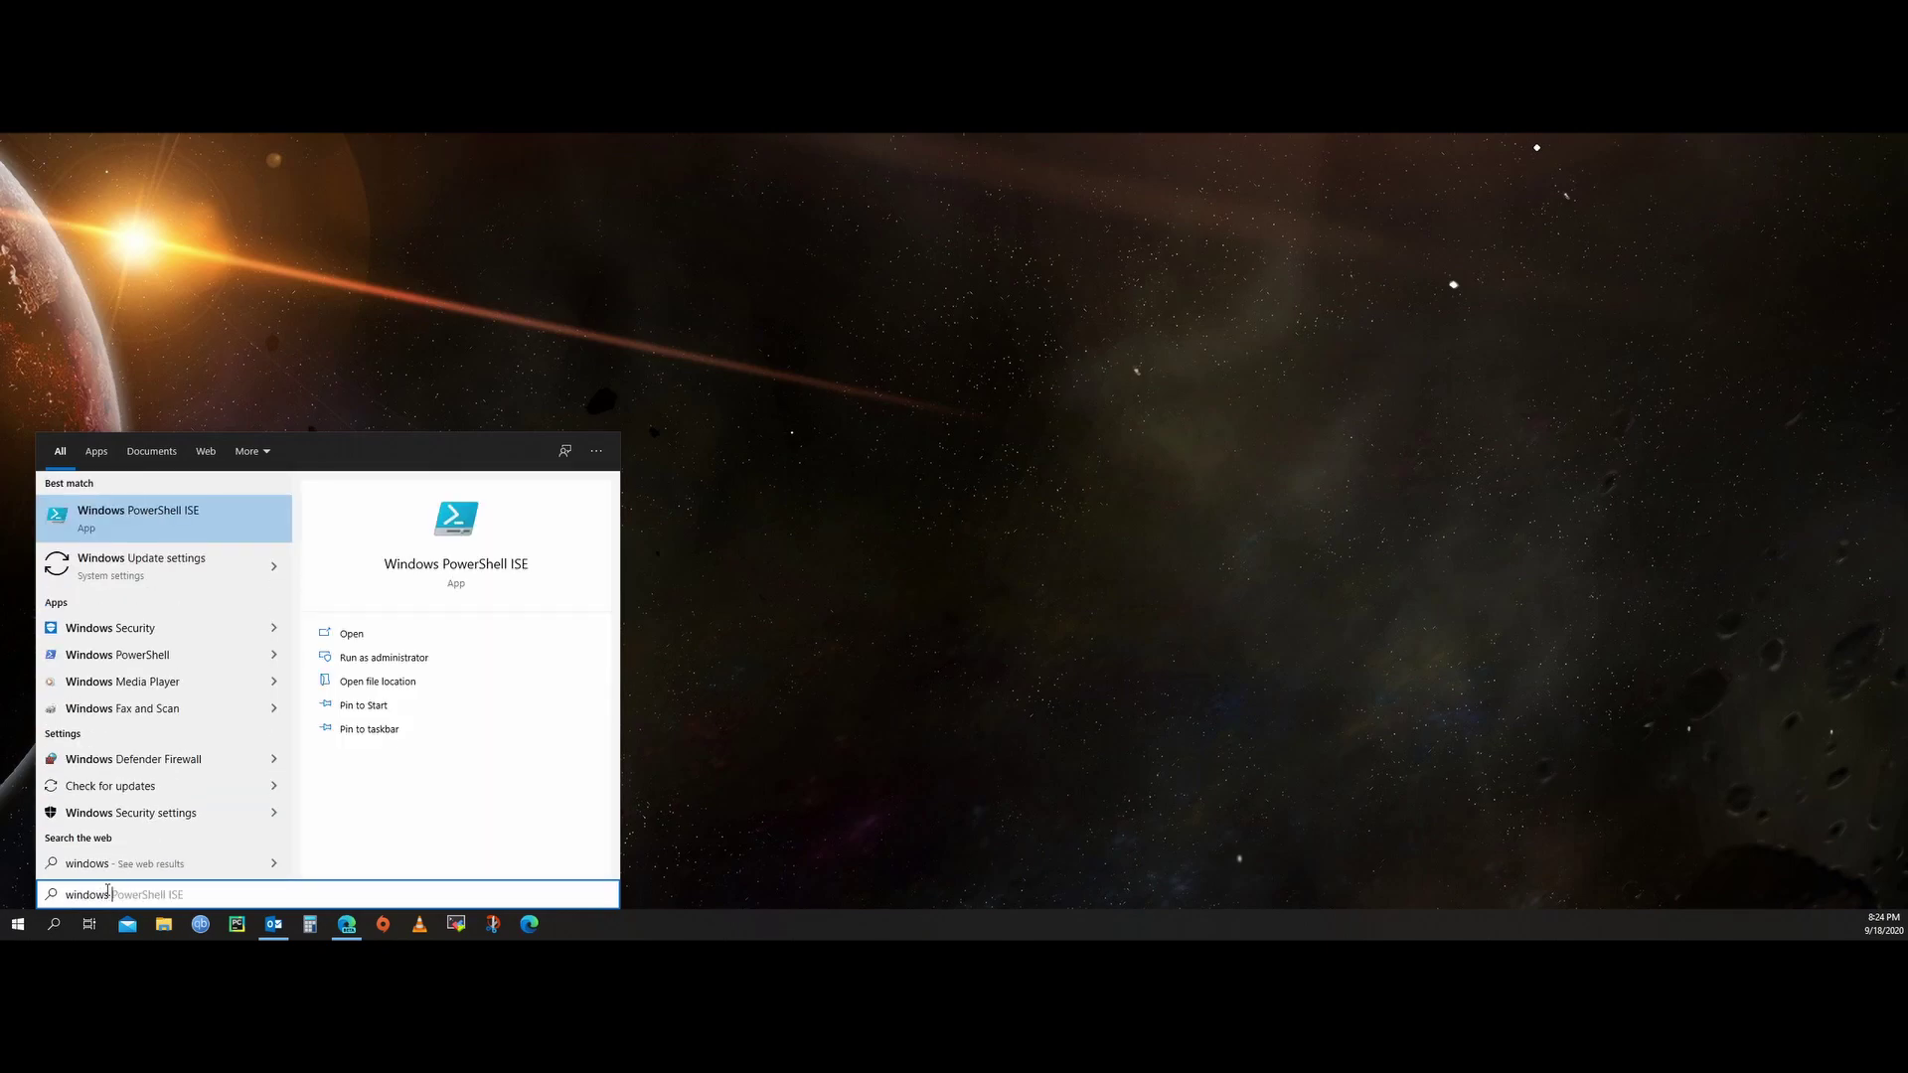
type(" firew")
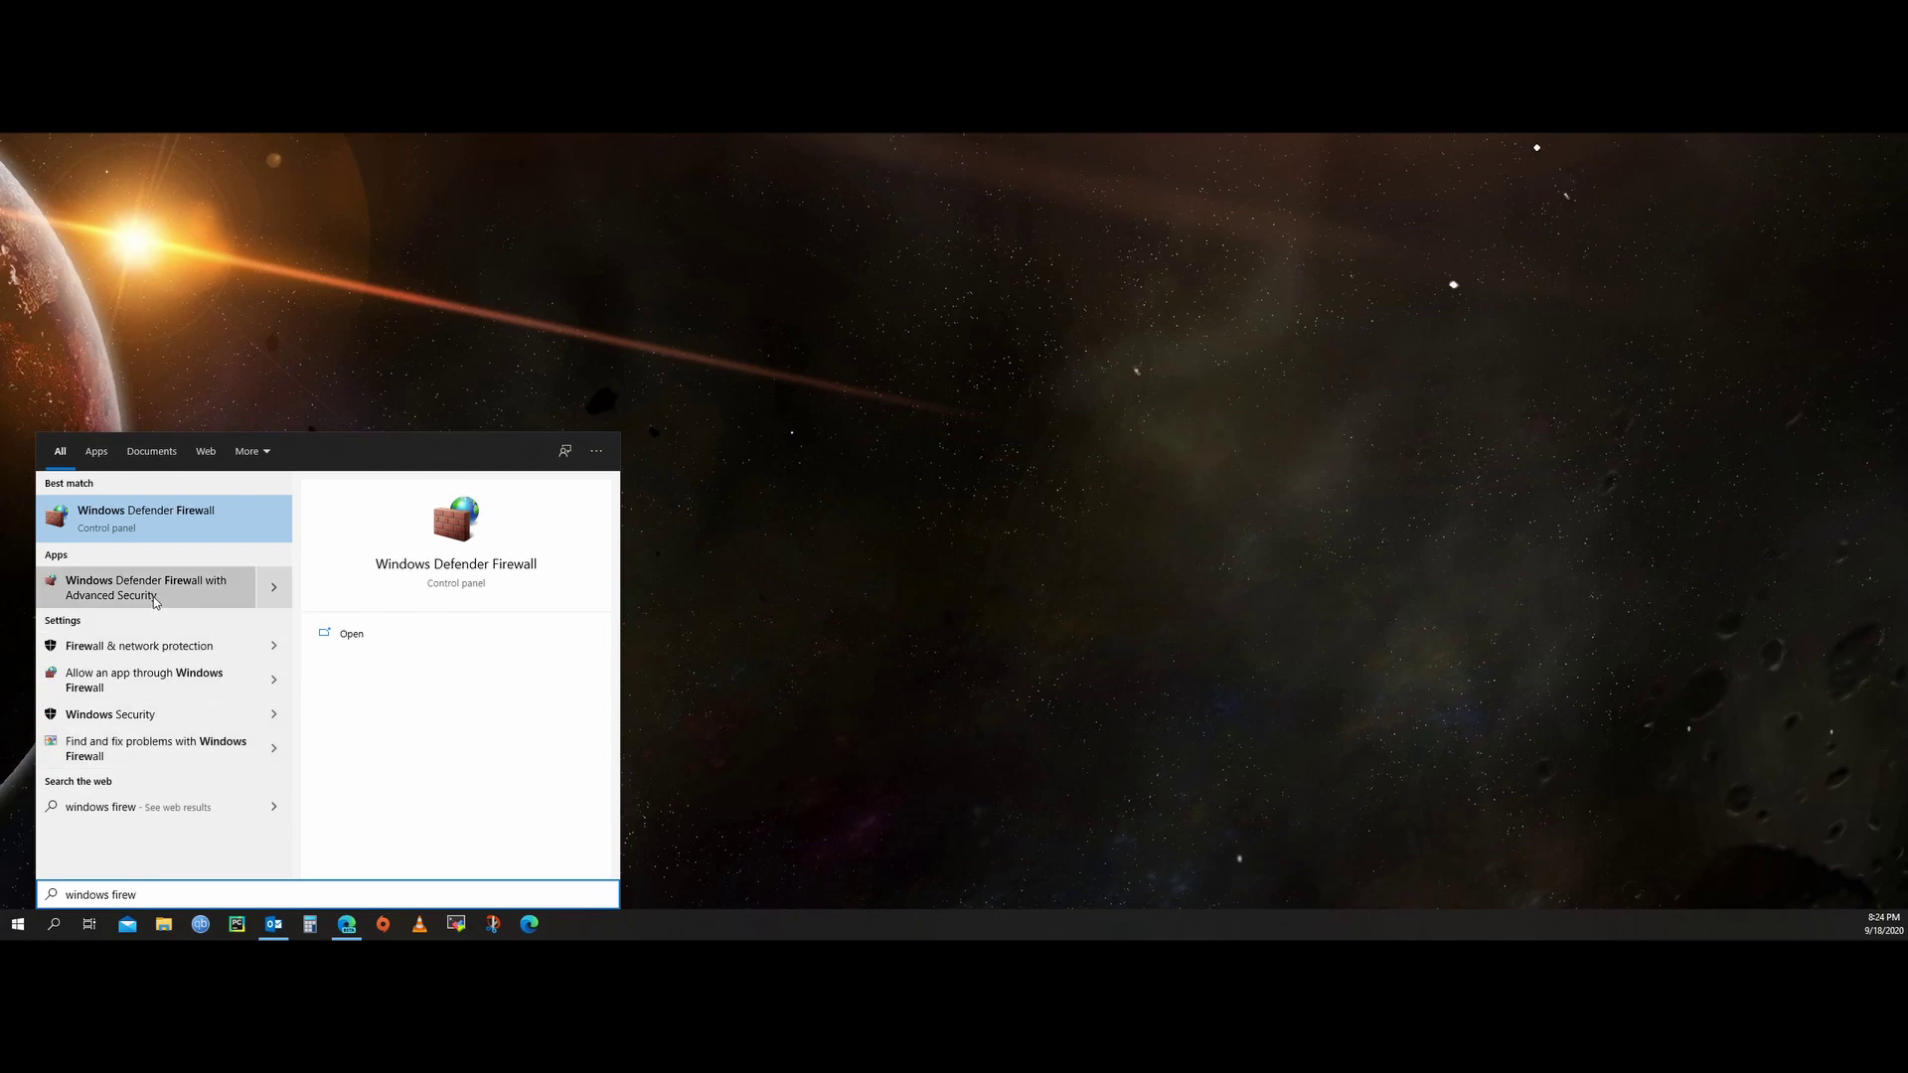
left_click(269, 589)
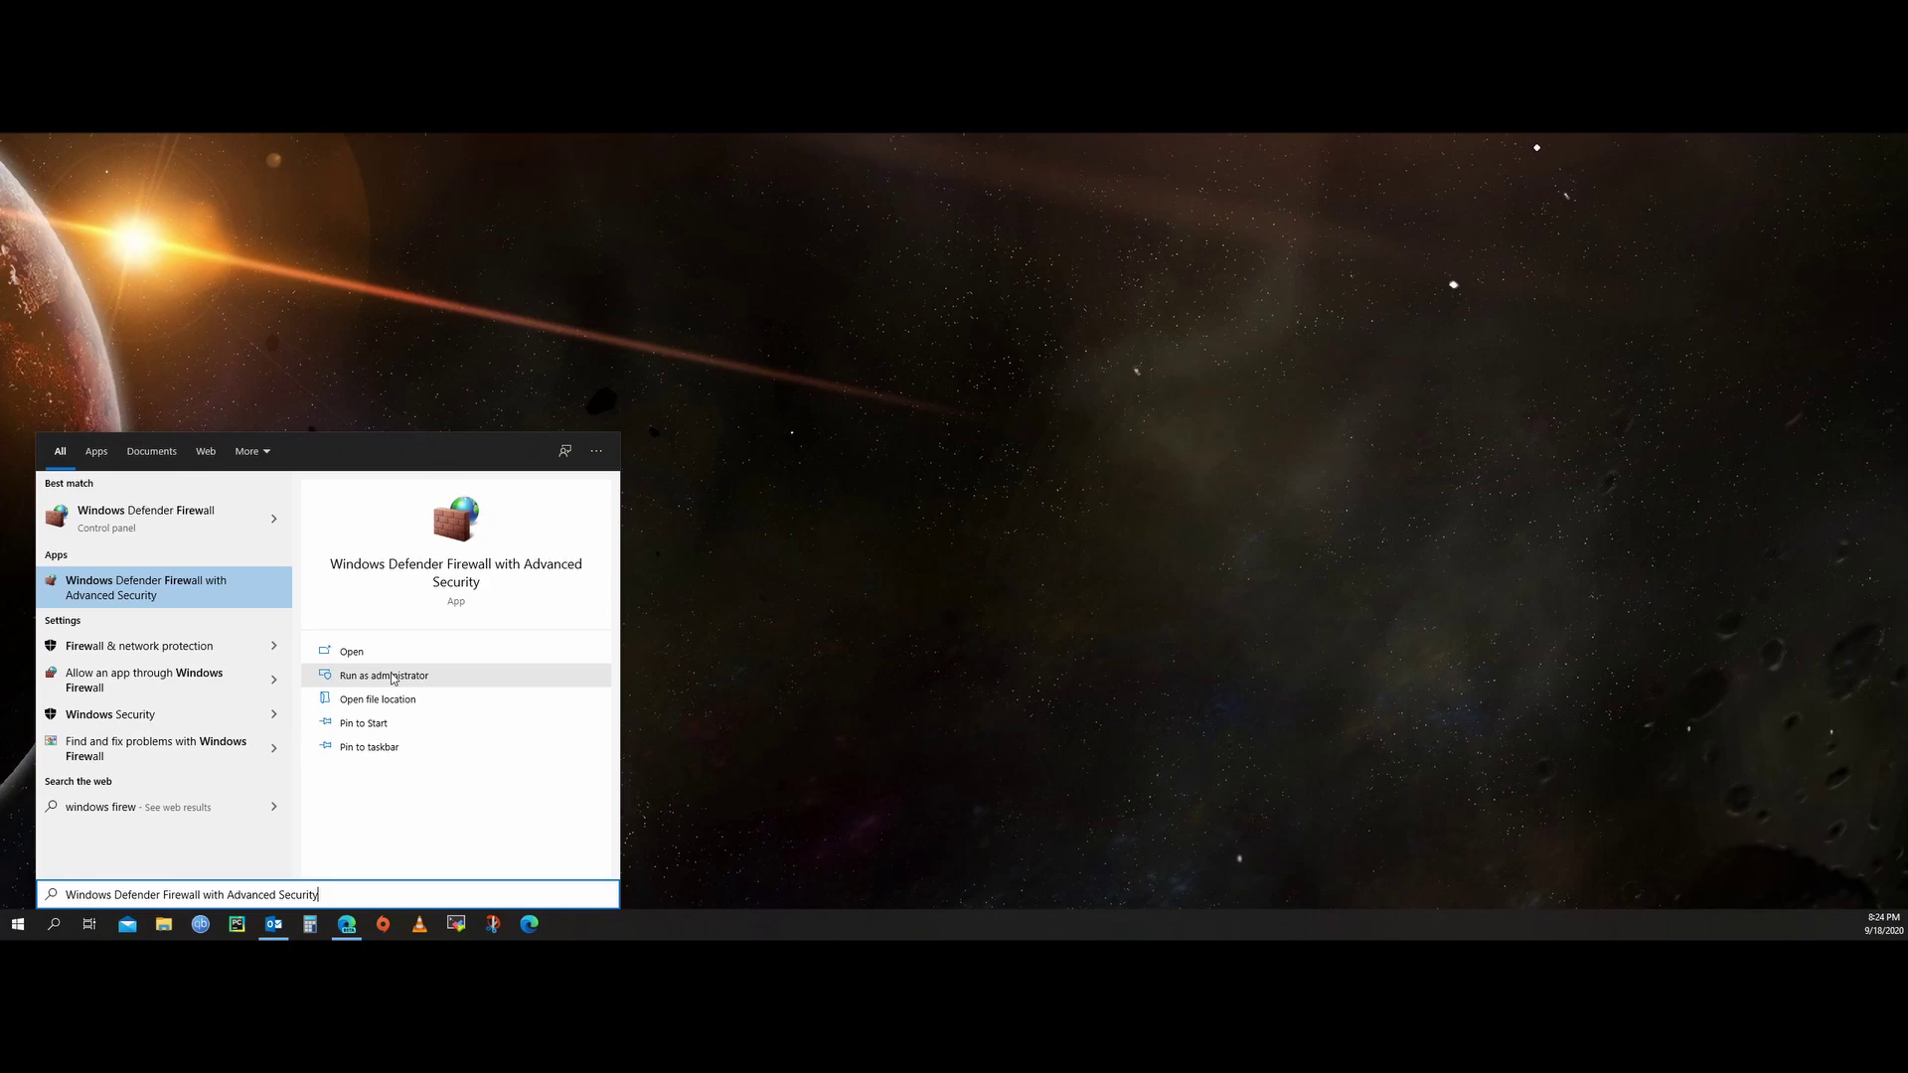
left_click(392, 677)
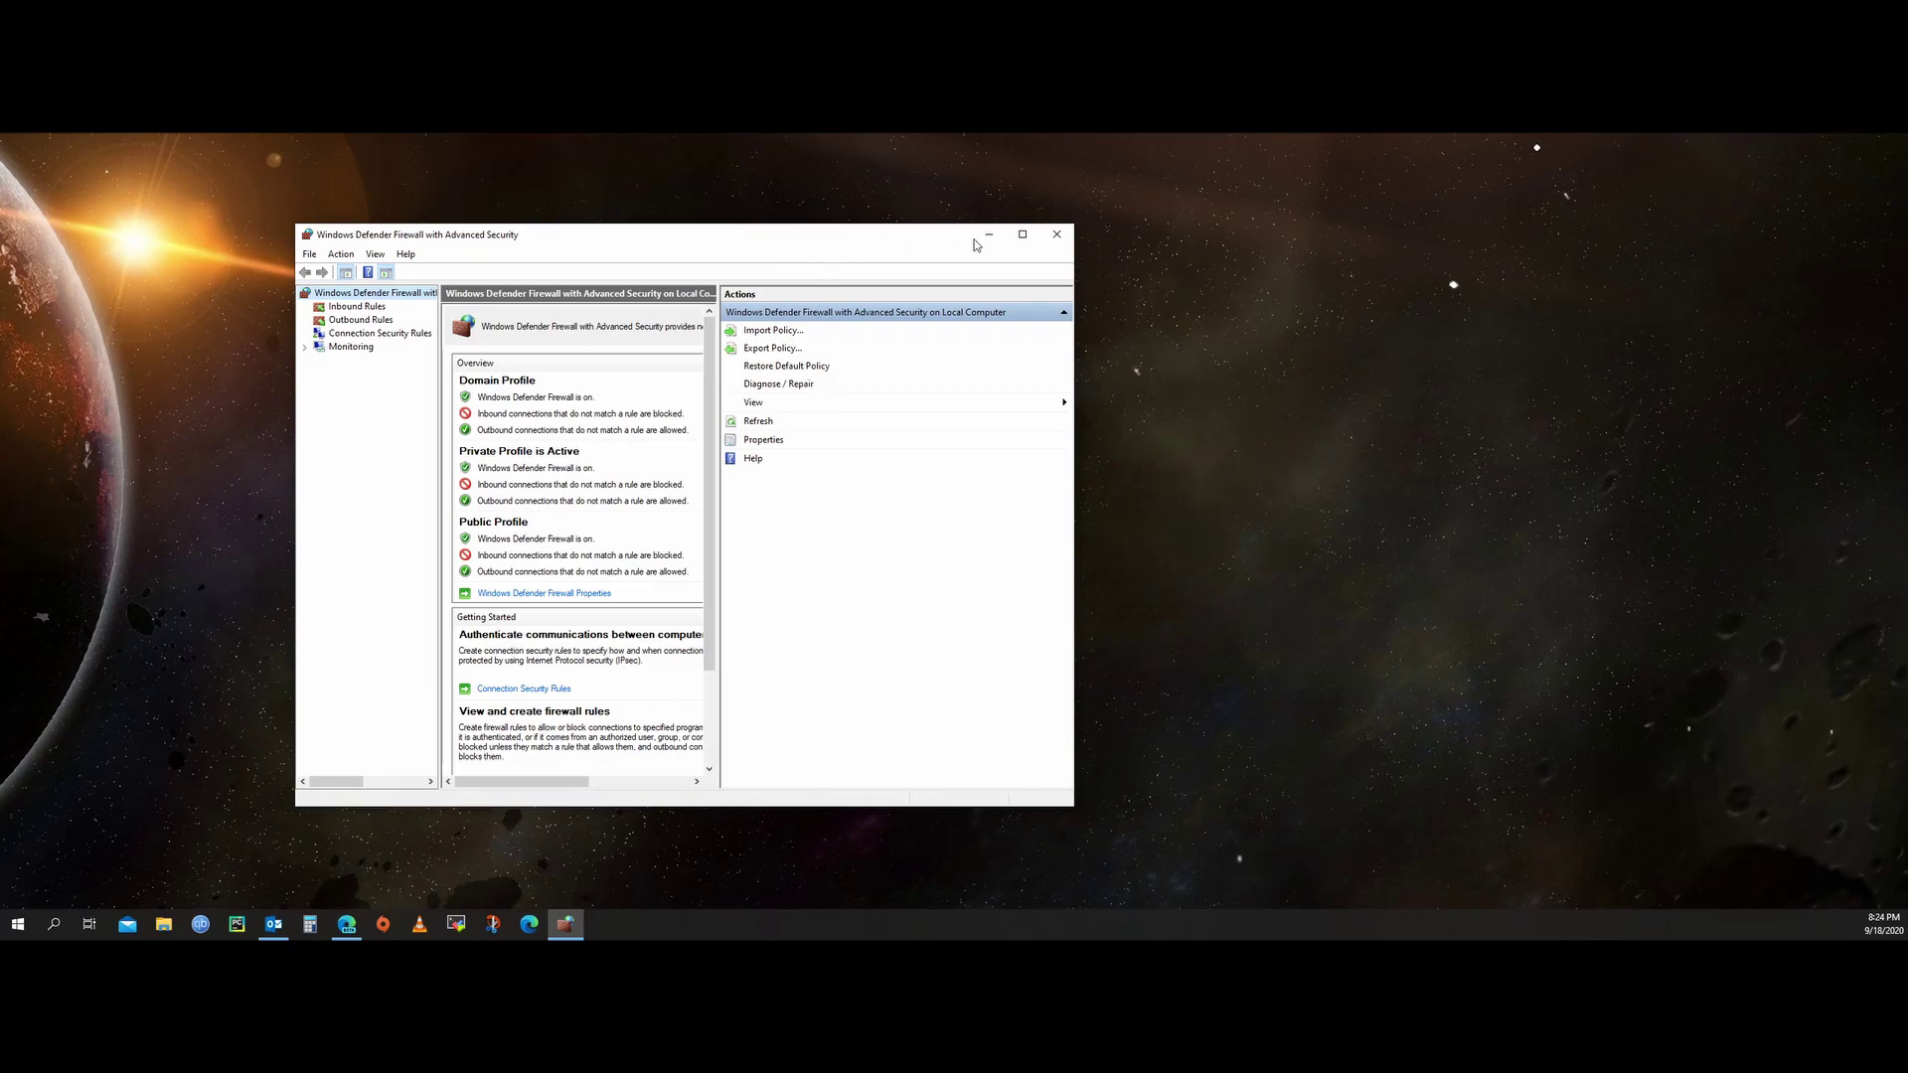
left_click(1023, 235)
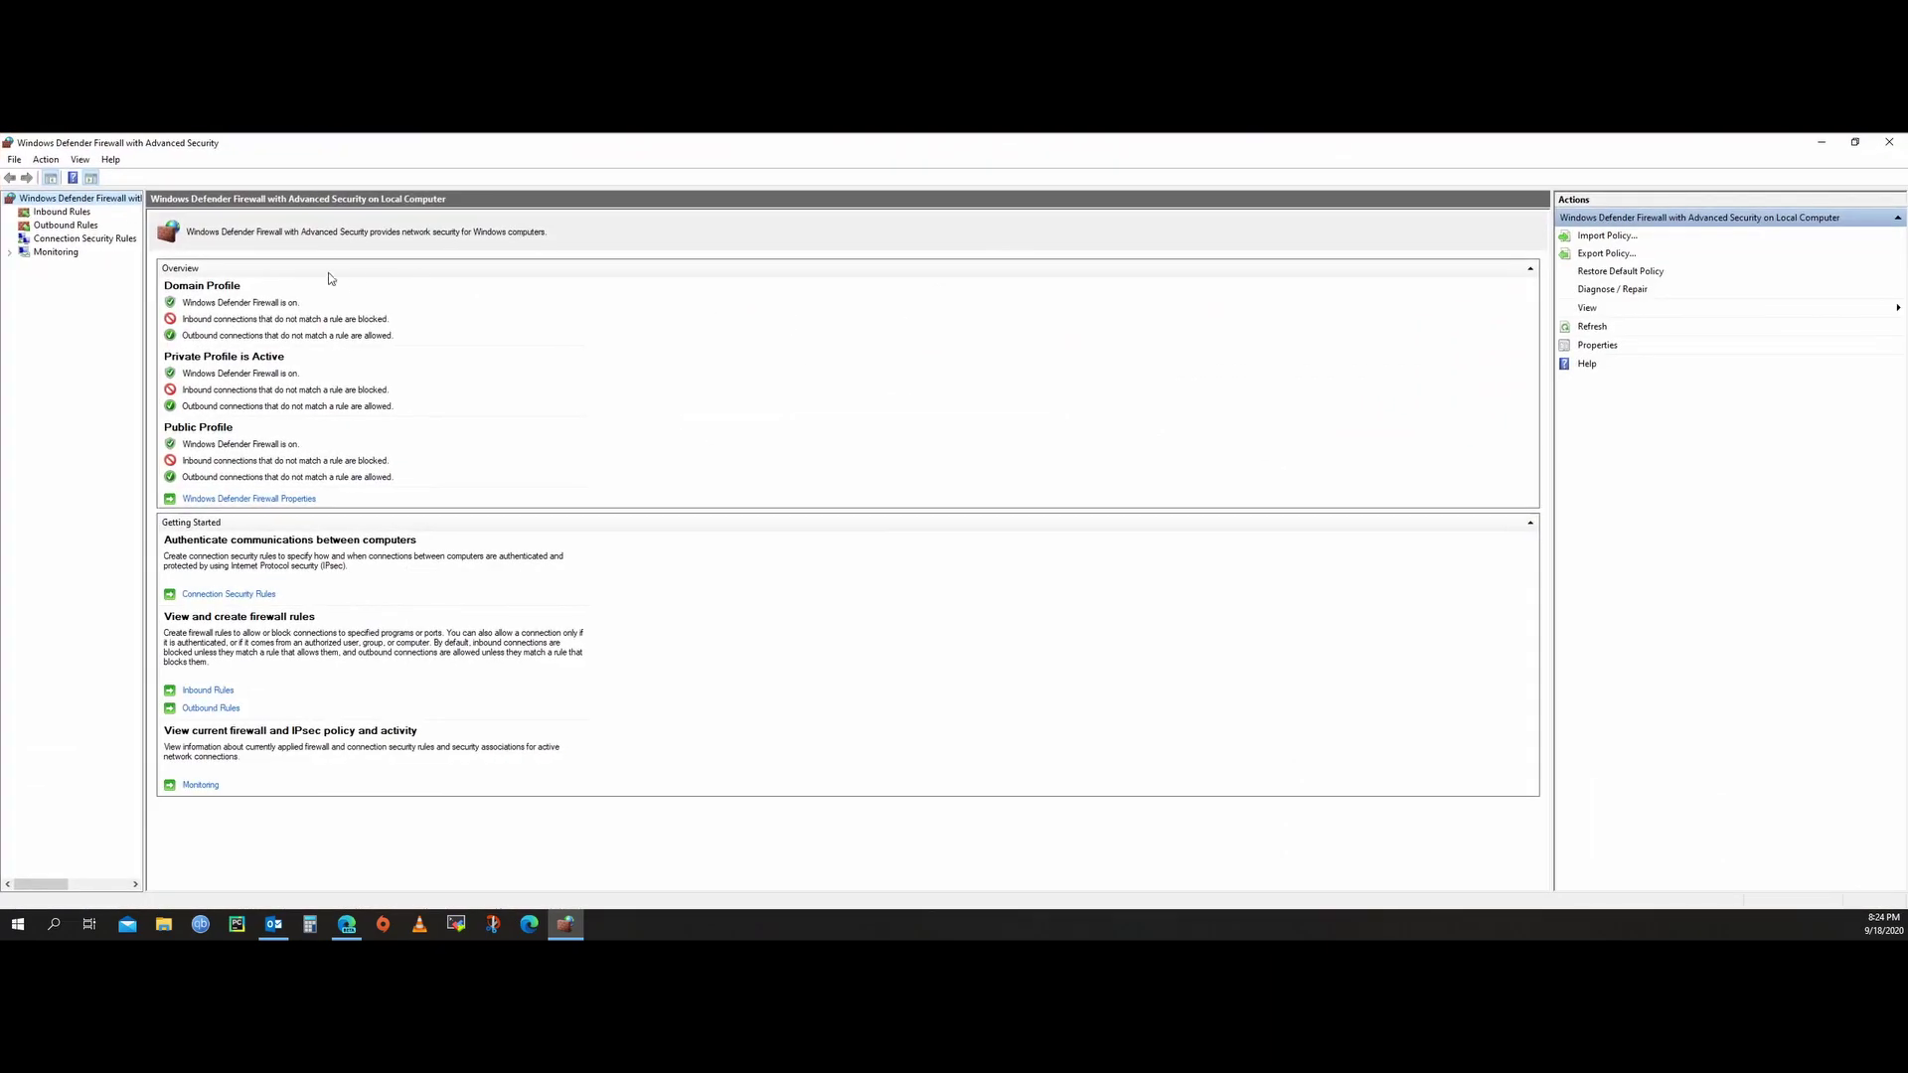
Step: Display the Inbound Rules list in the firewall console's navigation tree
left_click(61, 211)
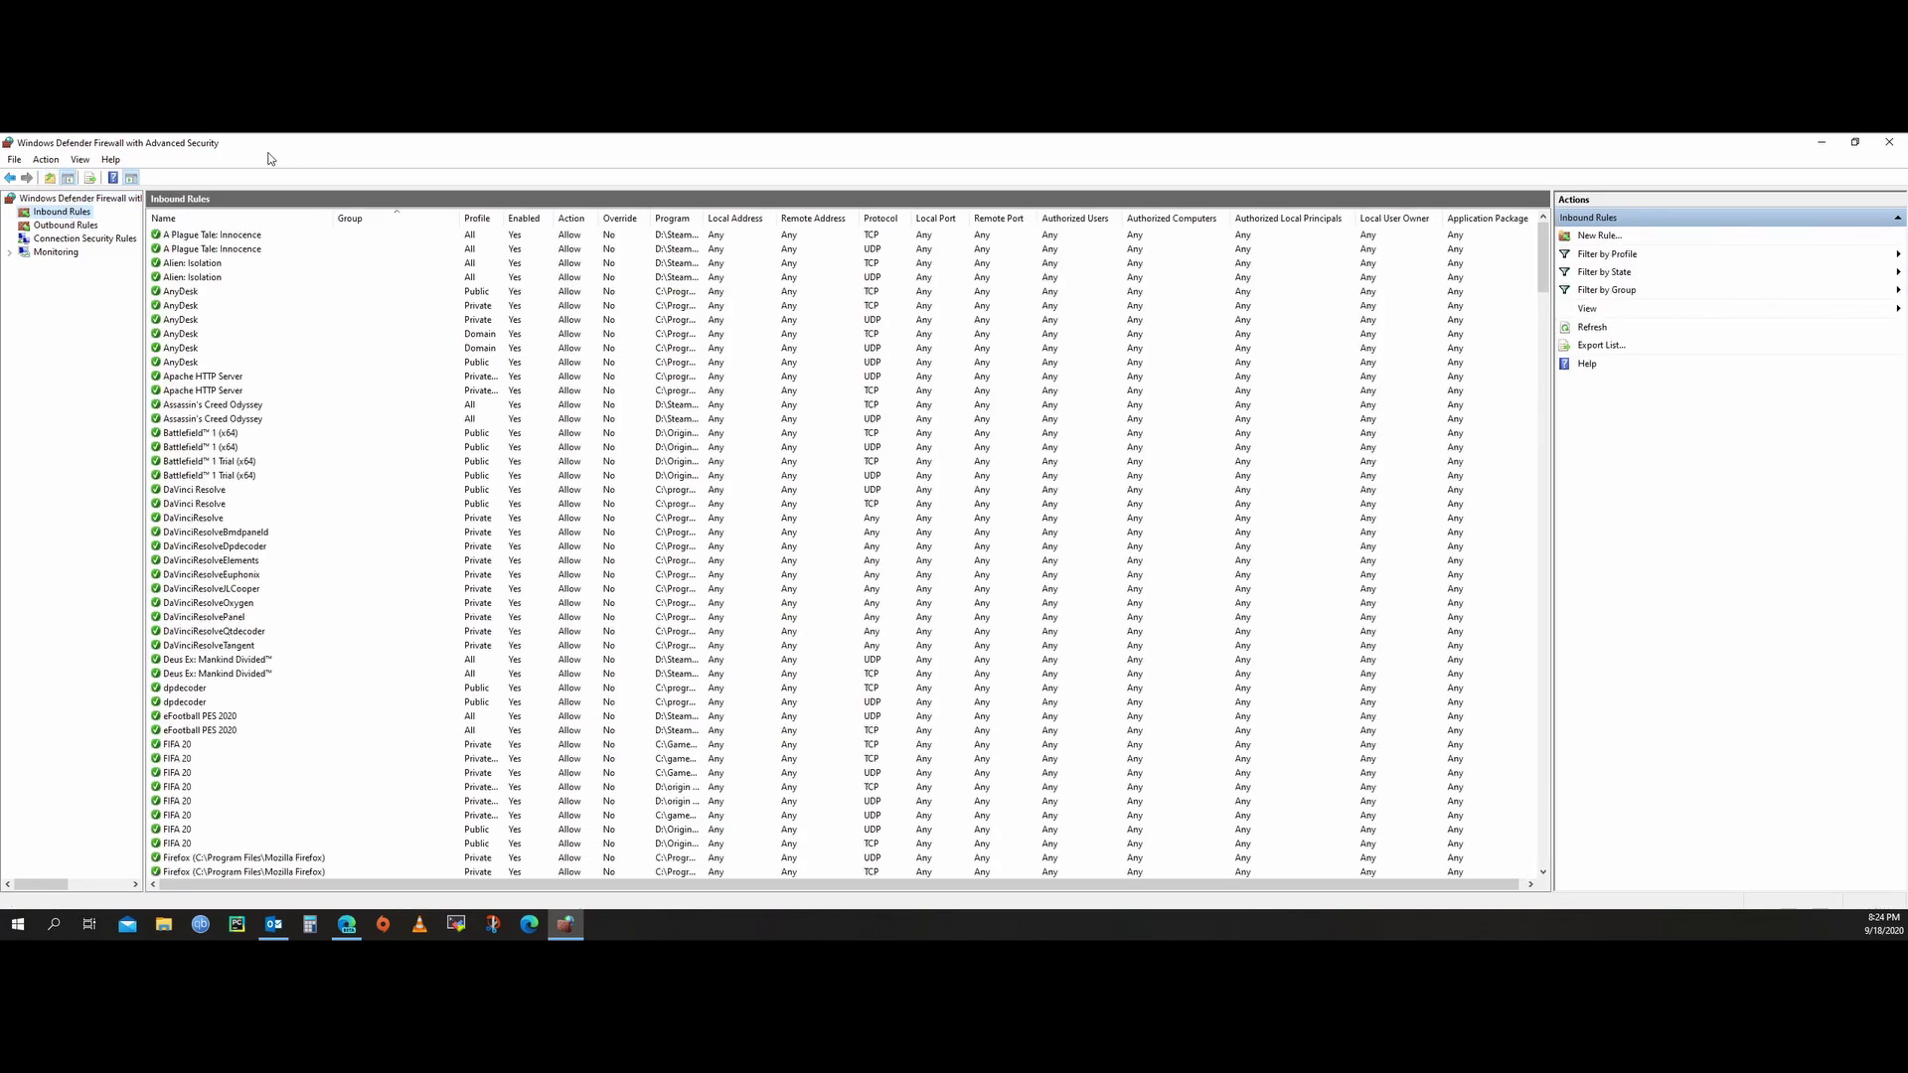
Step: Start a New Inbound Rule of type Port after glancing at the Predefined options
left_click(1601, 235)
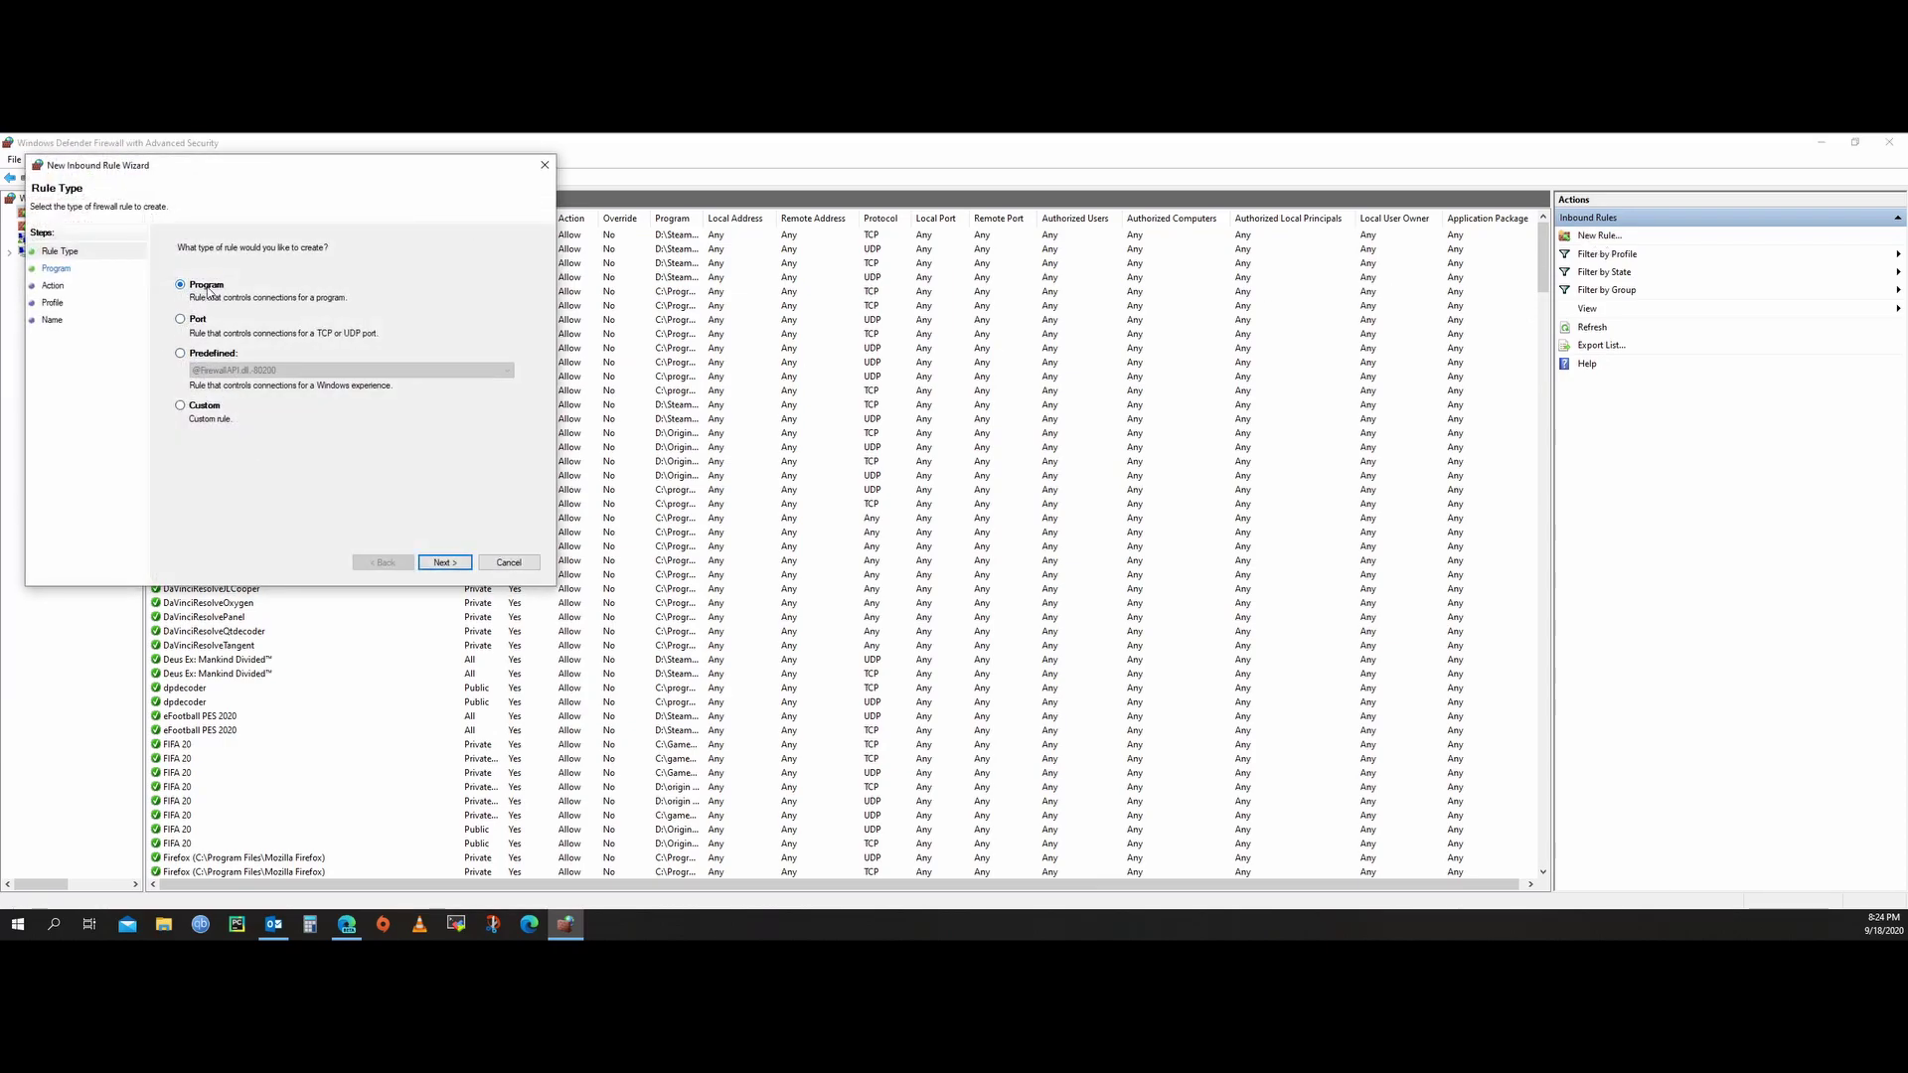
left_click(199, 354)
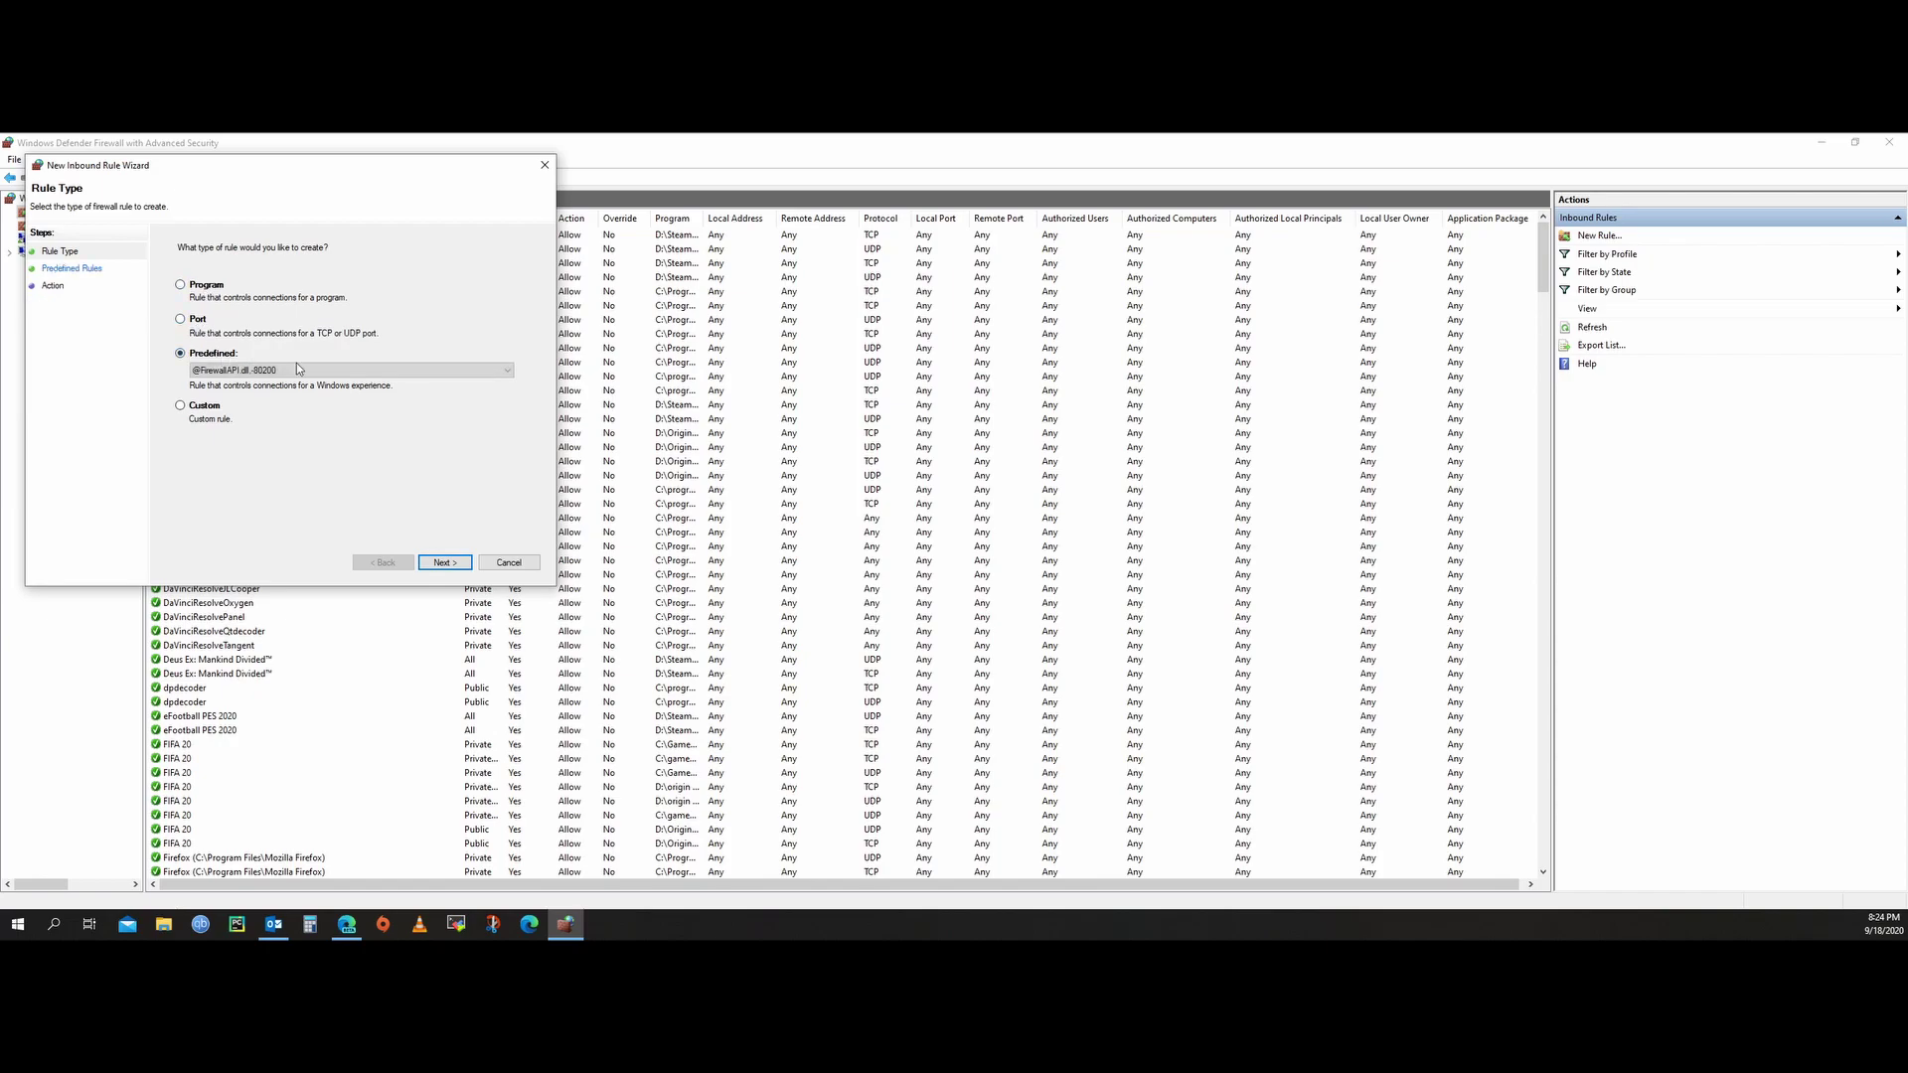
left_click(276, 371)
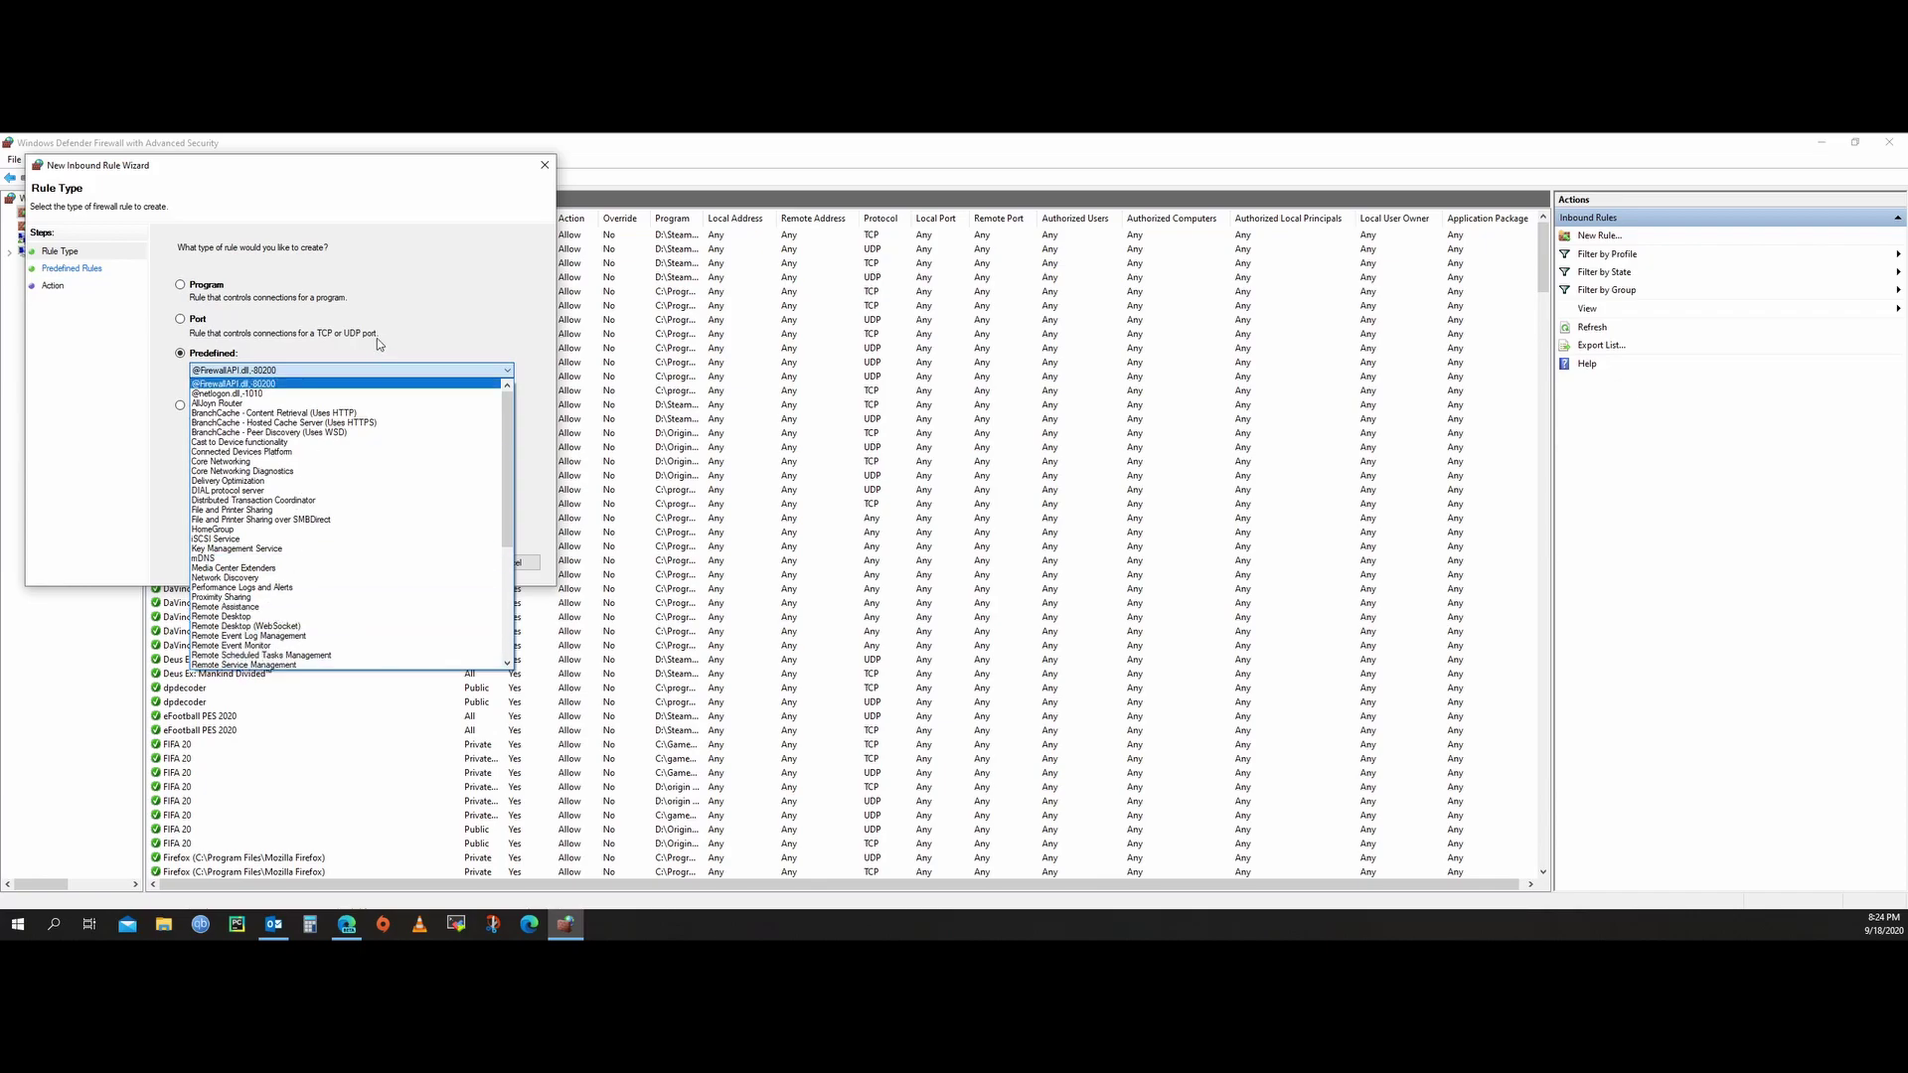
left_click(450, 314)
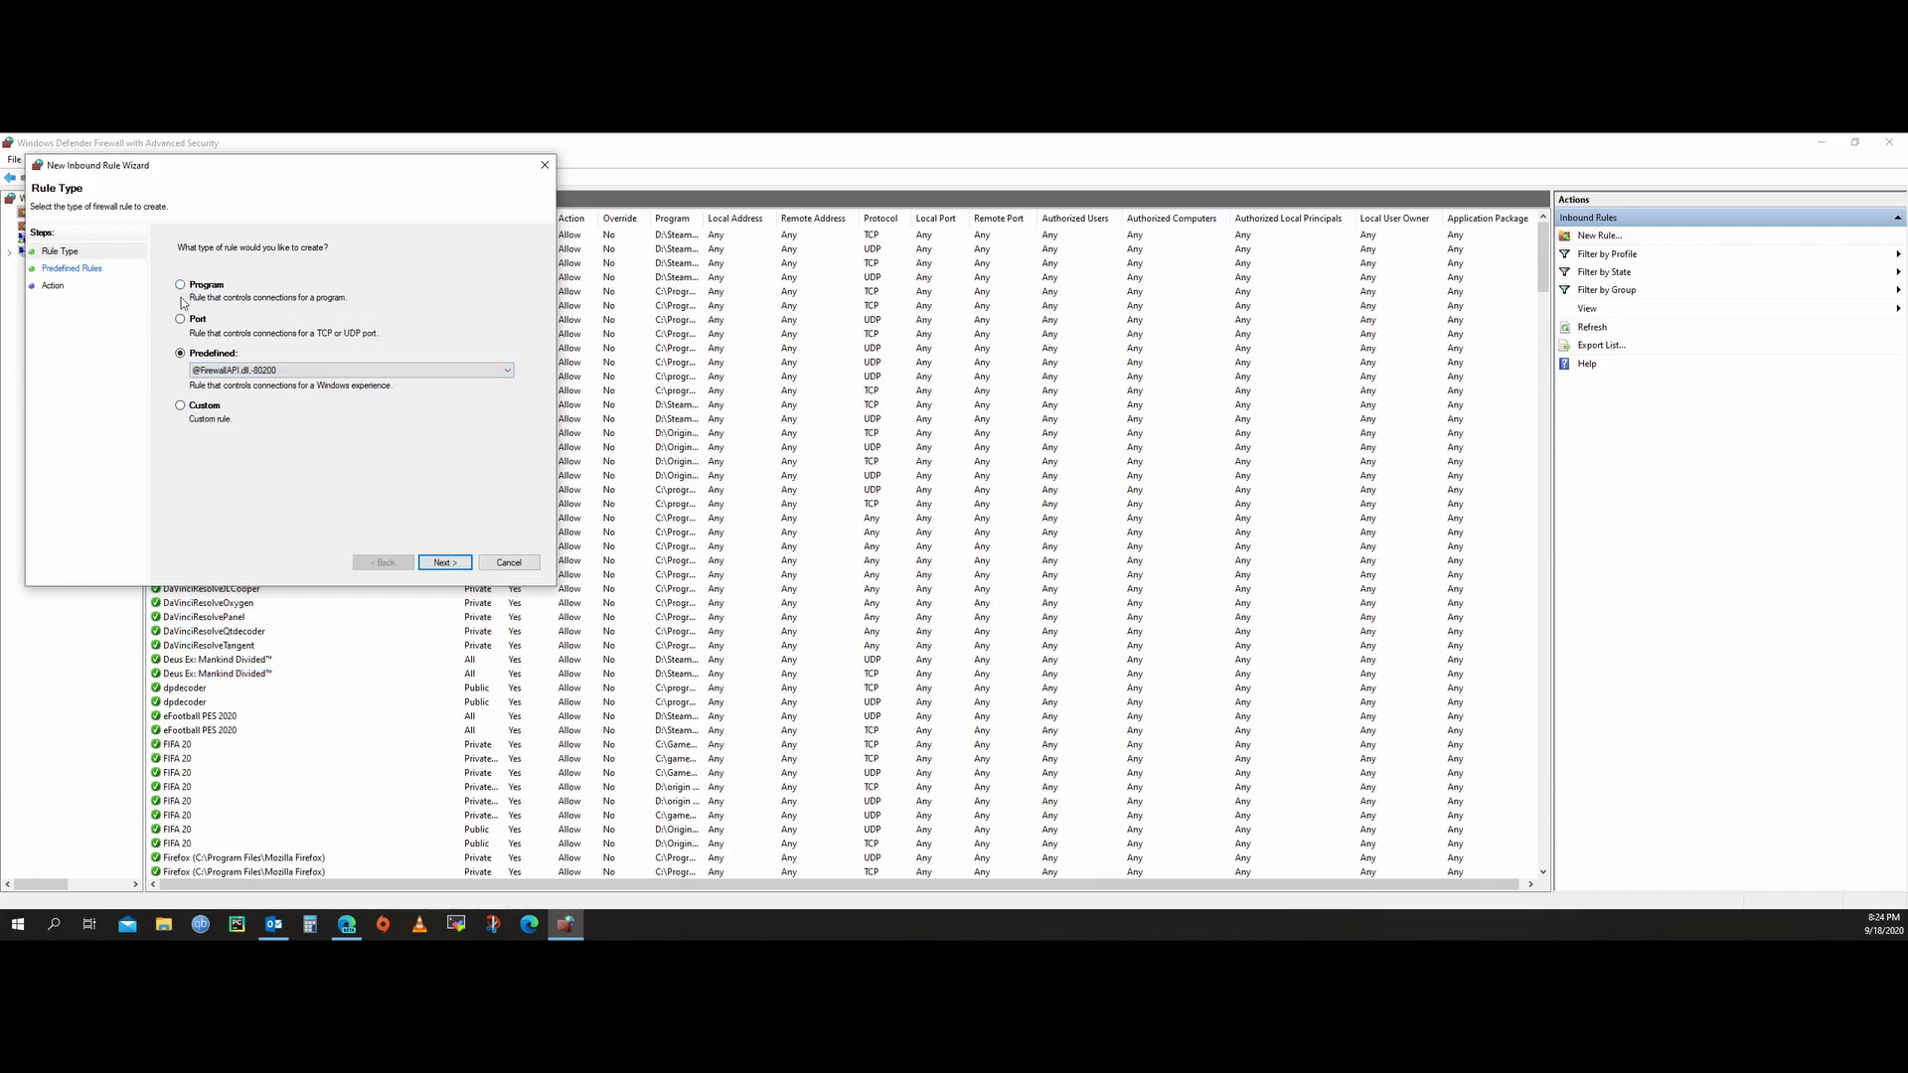
left_click(181, 319)
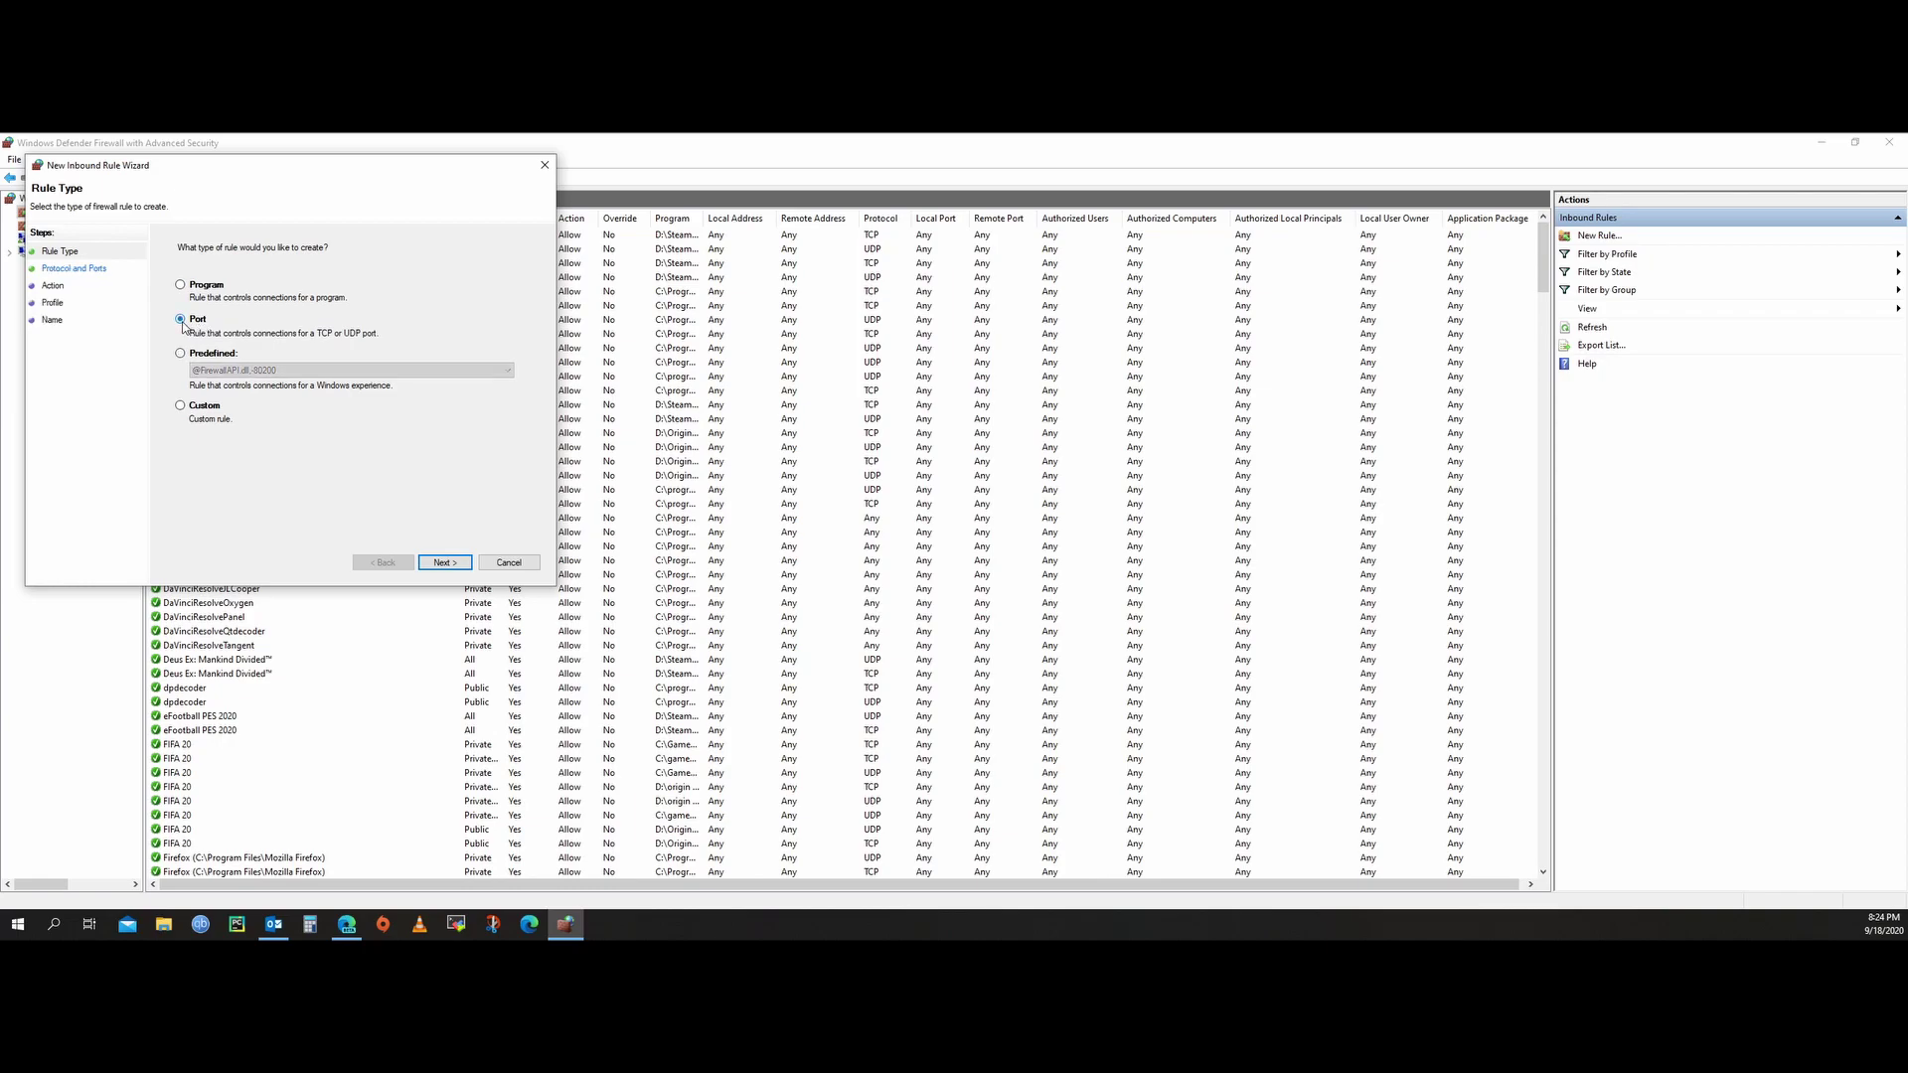
left_click(444, 563)
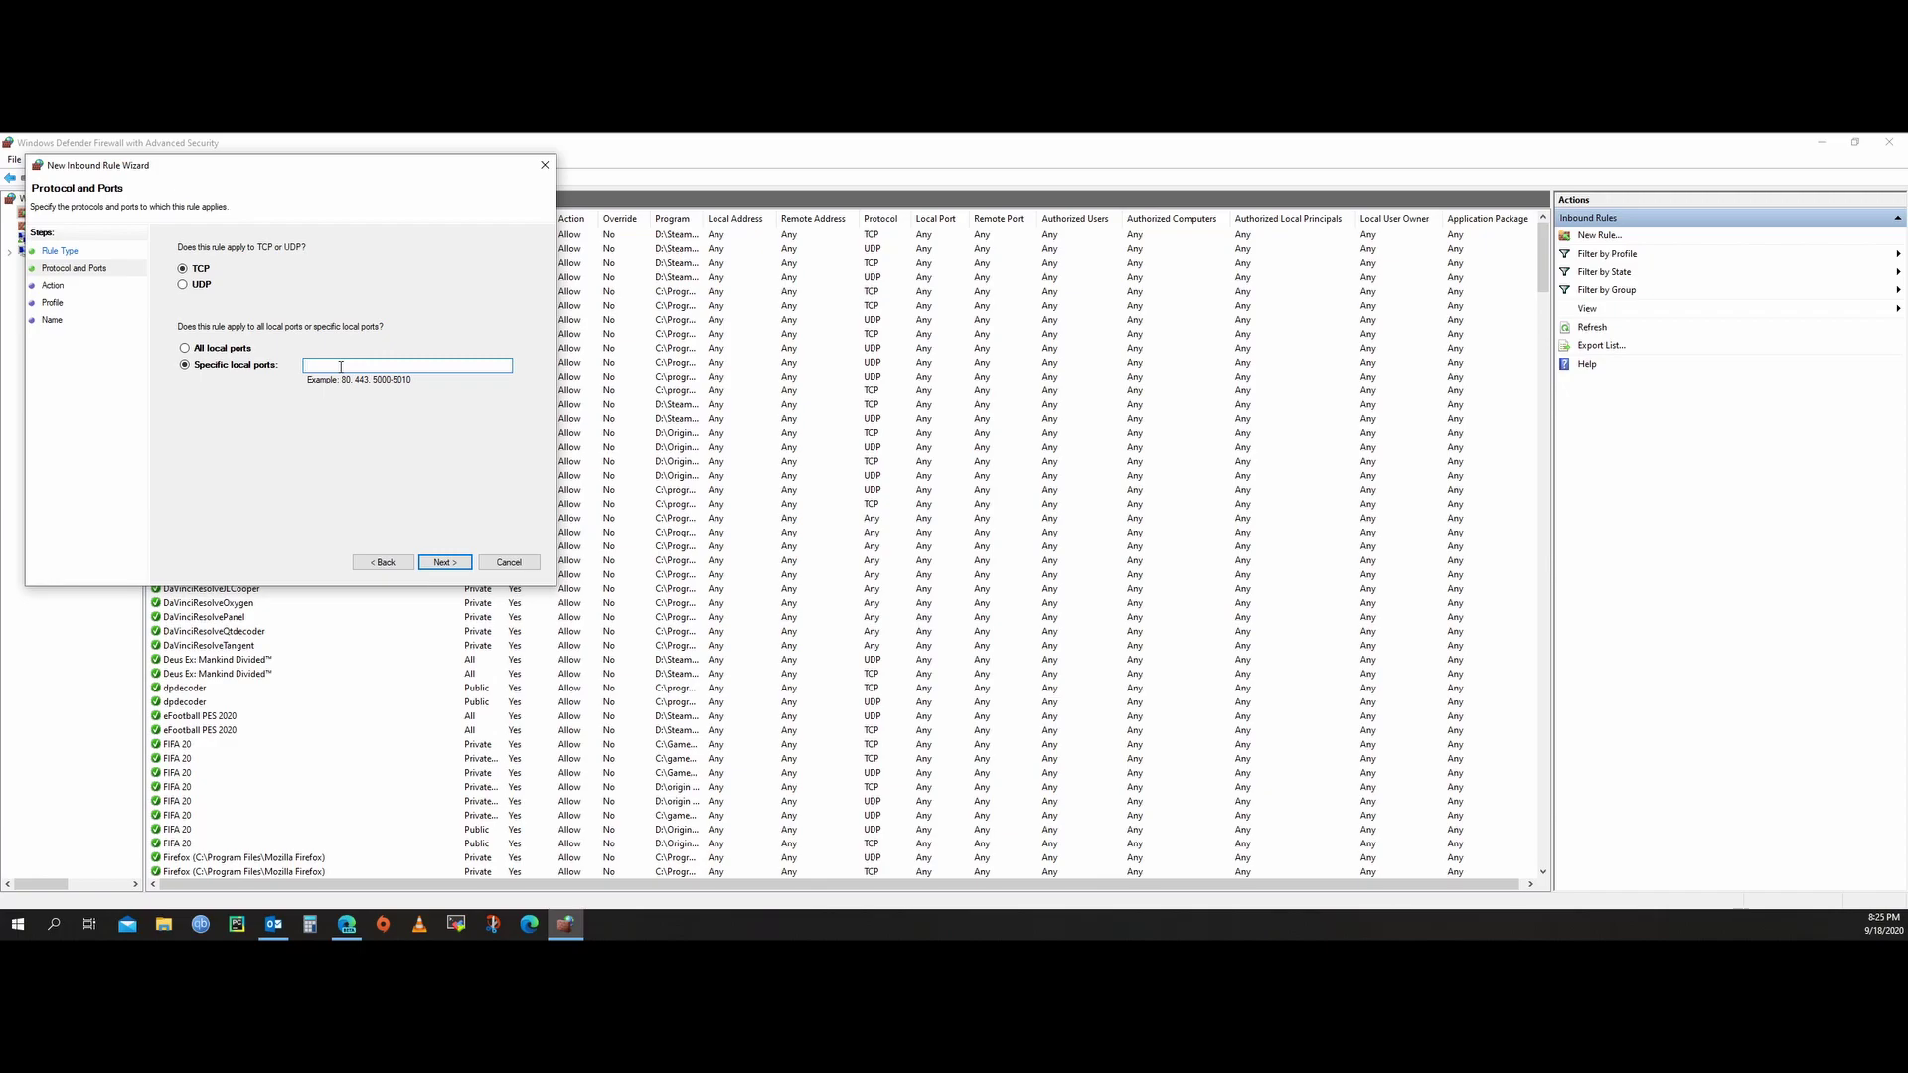
Step: Restrict the rule to TCP local ports 445, 902 and keep Allow the connection
type("5, 902")
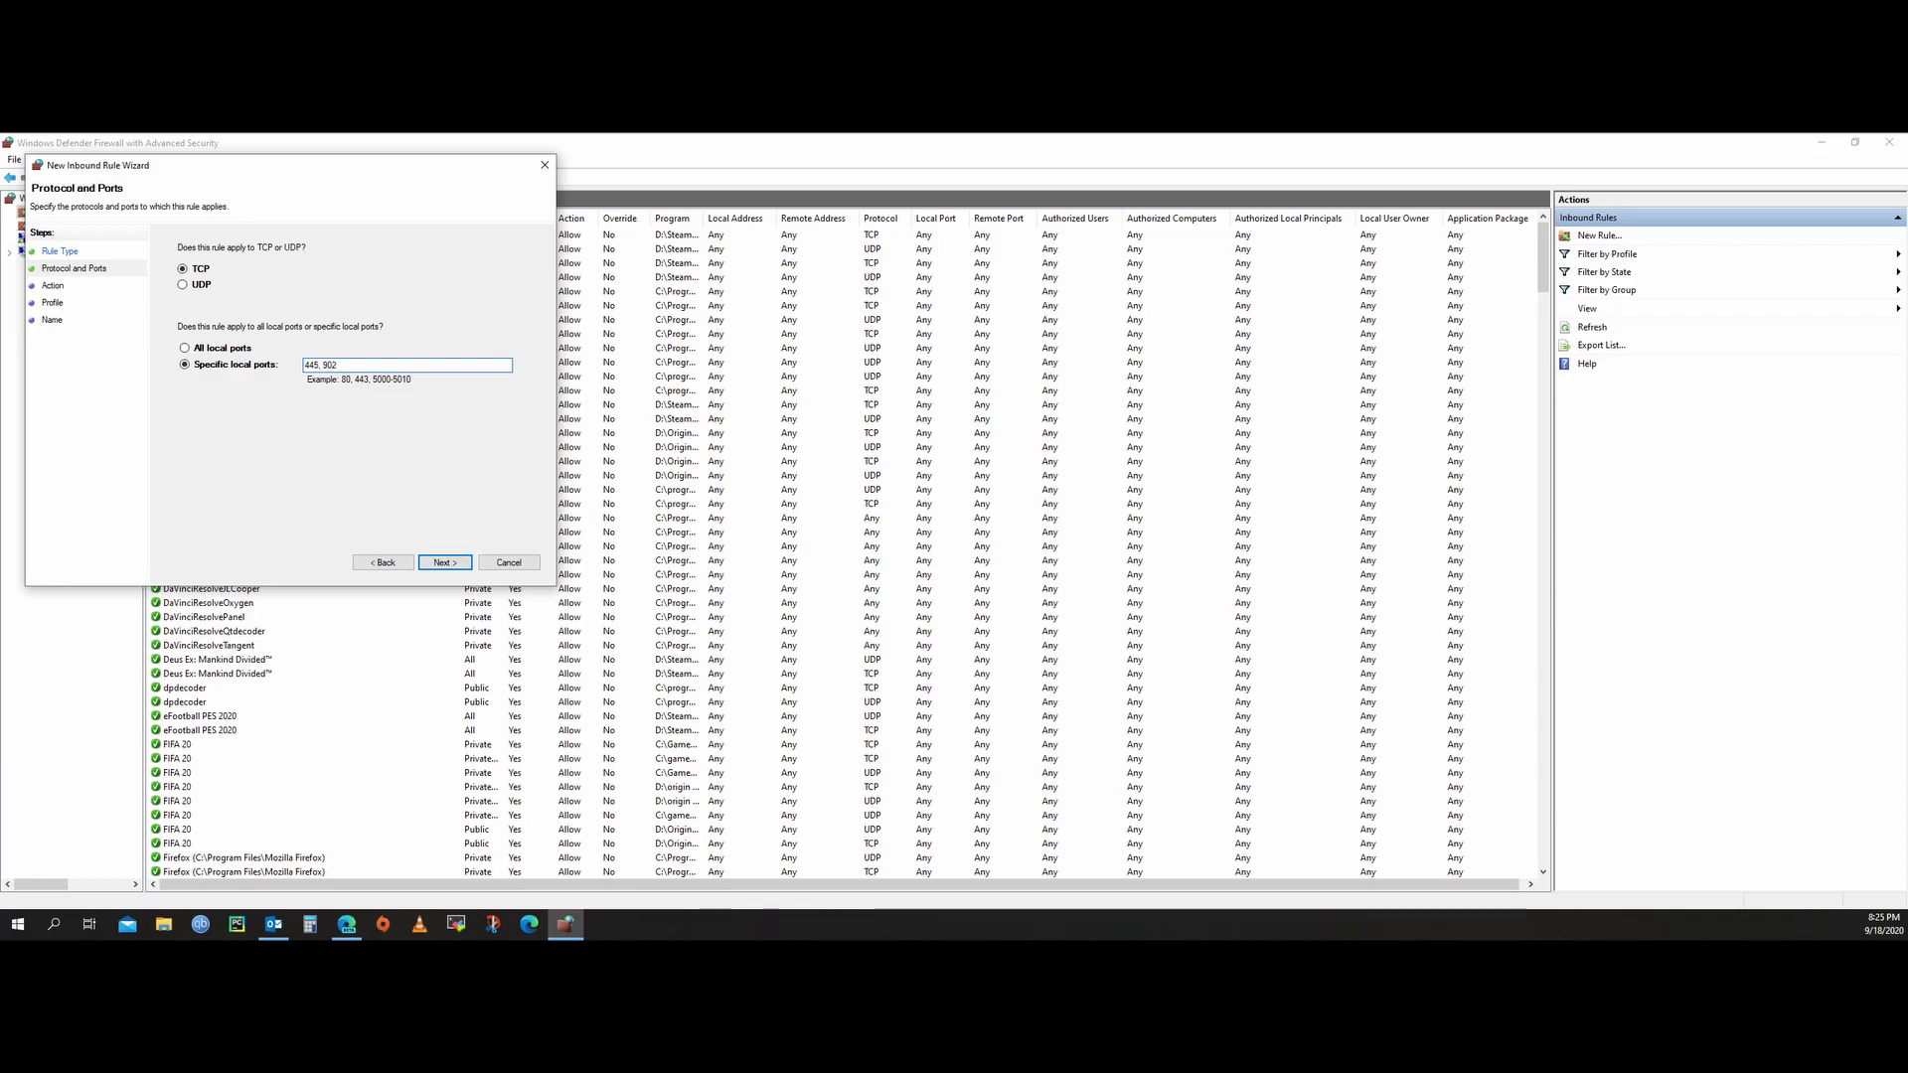
left_click(444, 563)
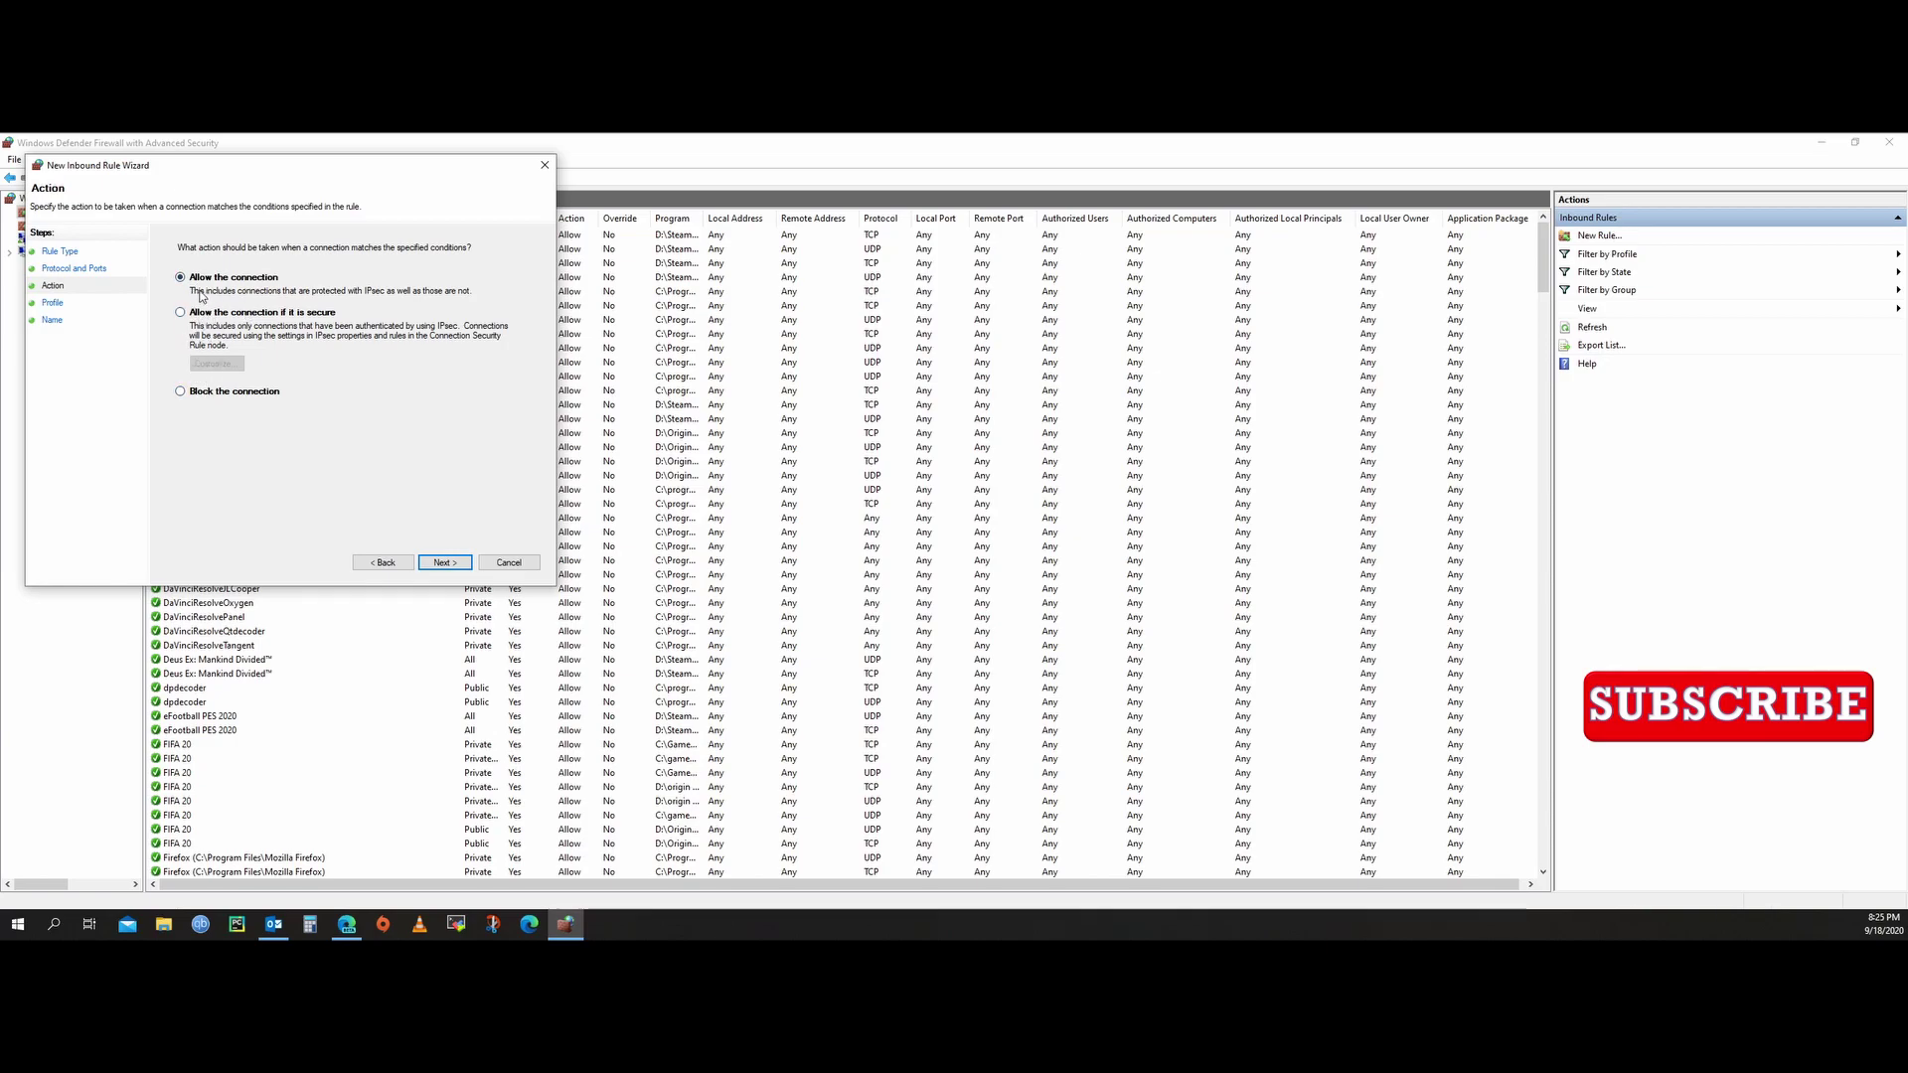
left_click(454, 559)
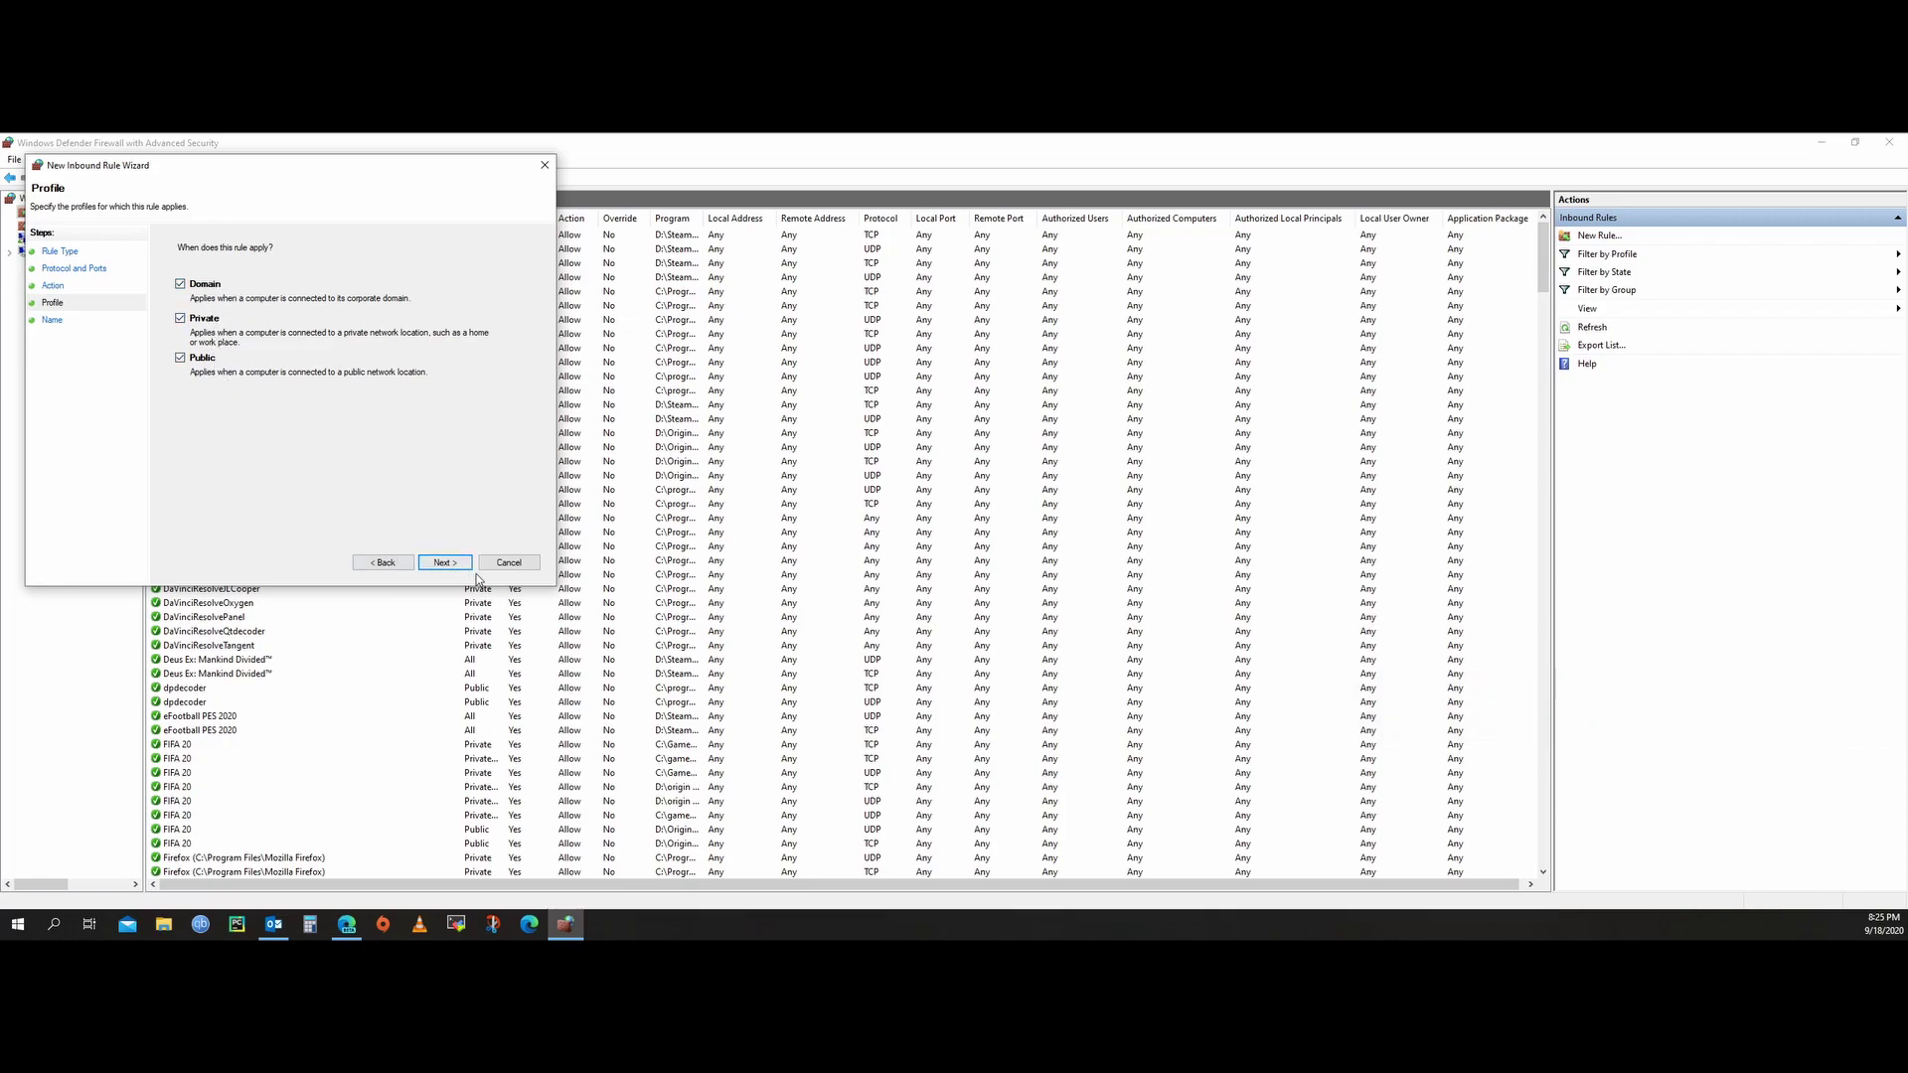
Step: Keep Domain, Private and Public profiles checked and continue to the Name page
left_click(444, 563)
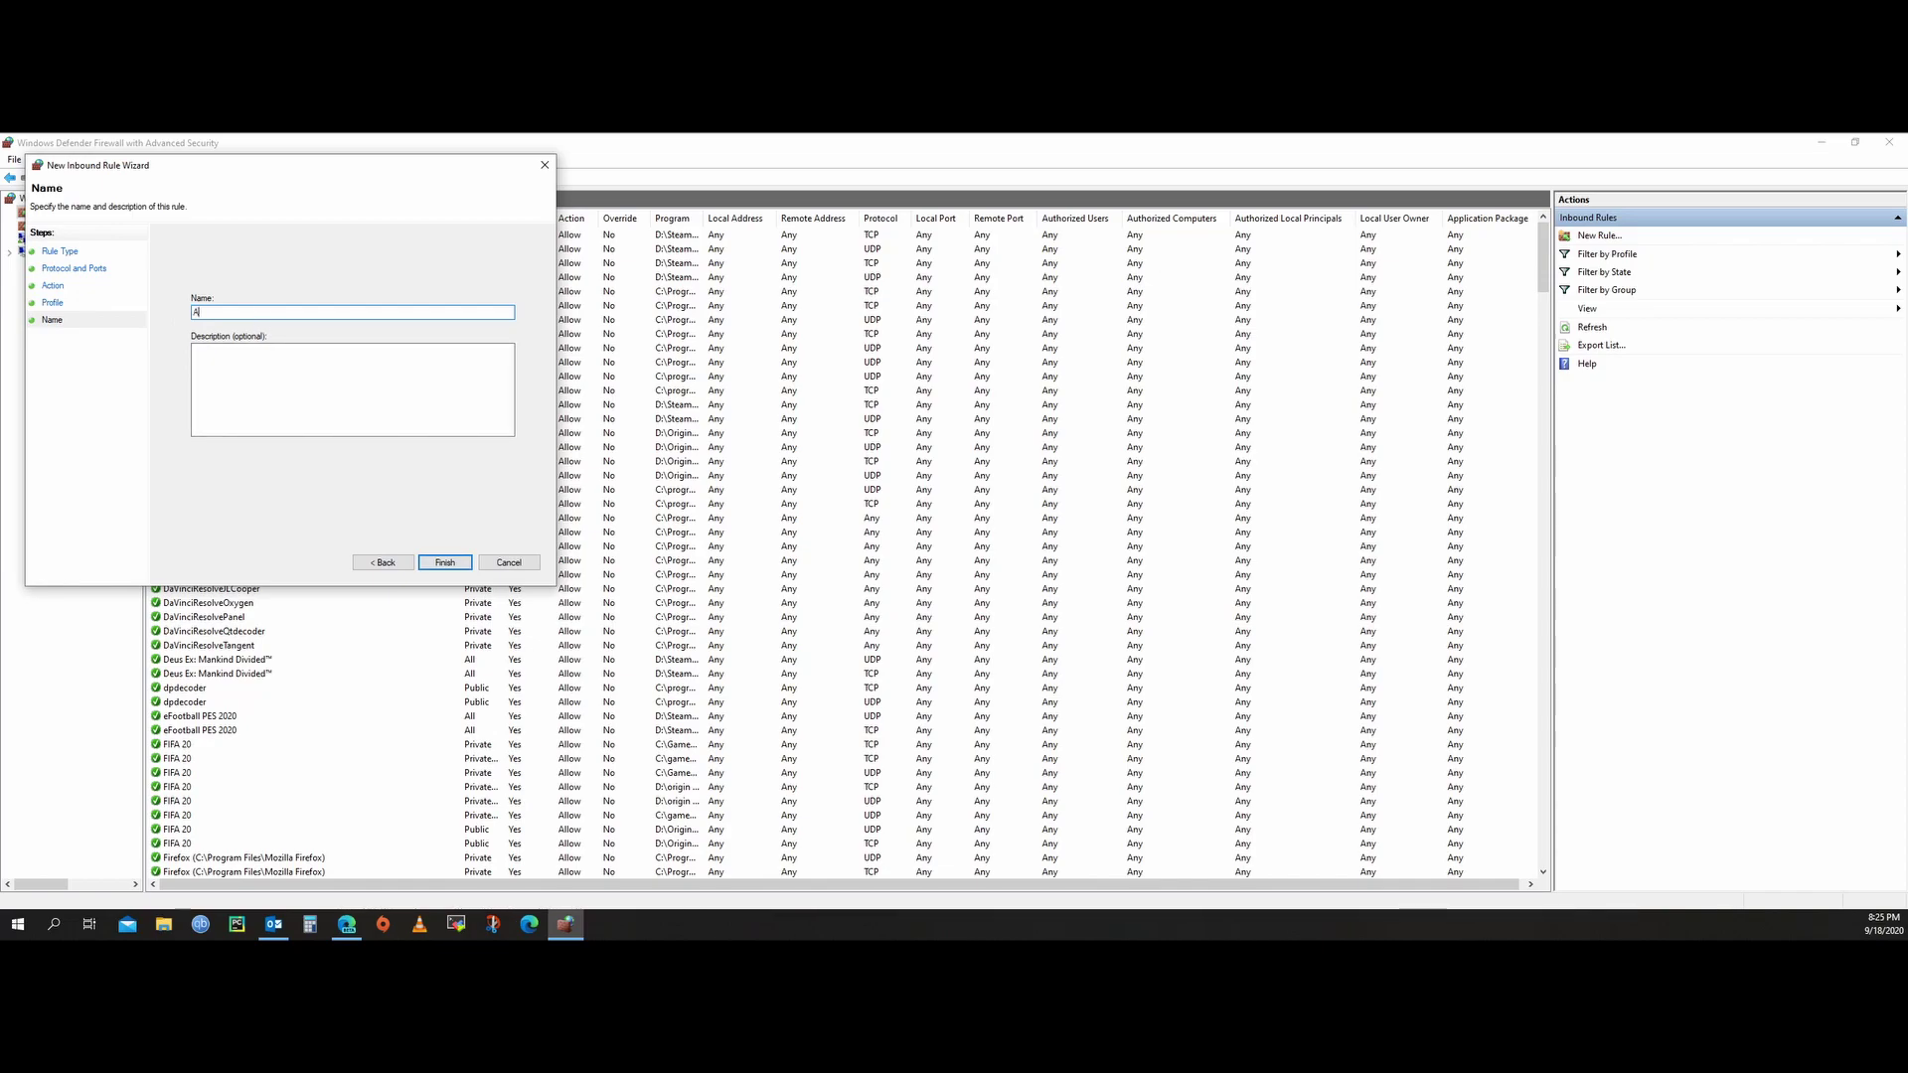
Step: Name the rule AllowSMBVMWARE-Inbound and finish the wizard
type("AllowSMBVMWARE-Inbound")
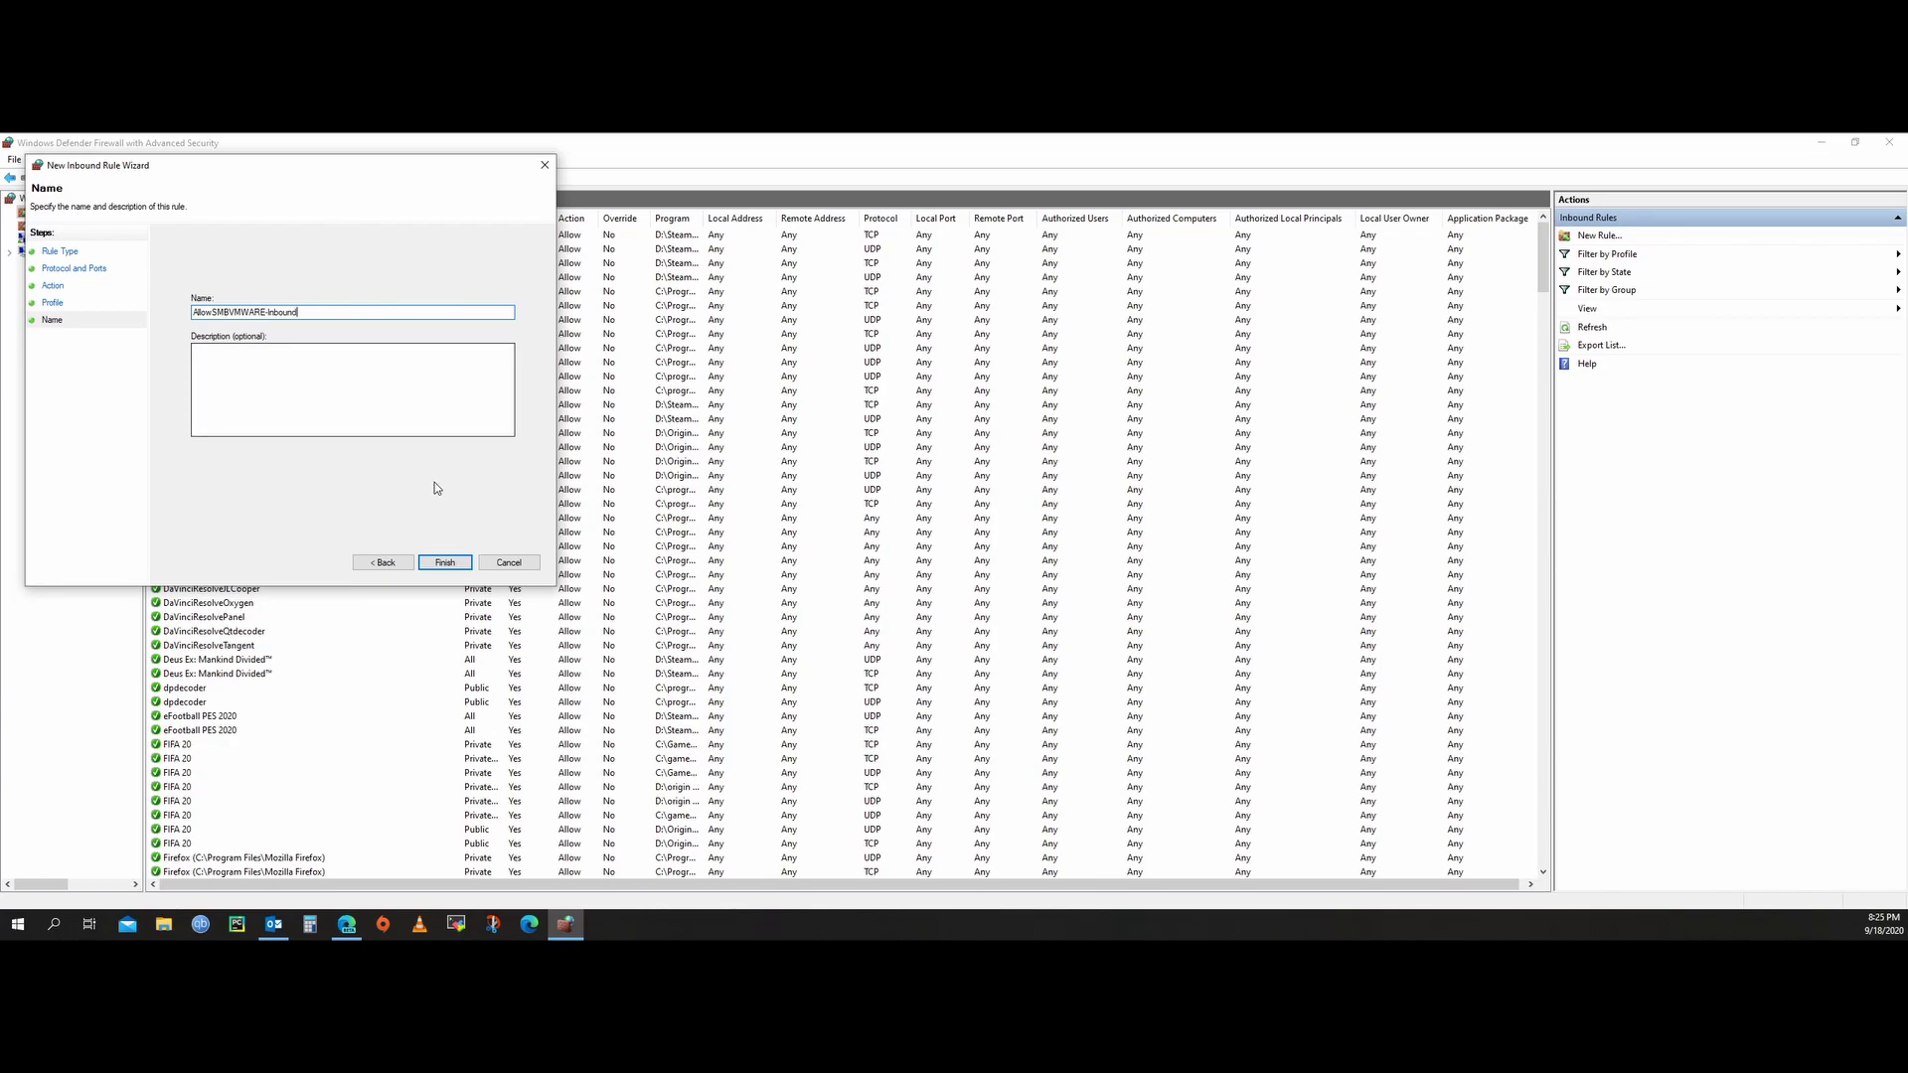
left_click(444, 562)
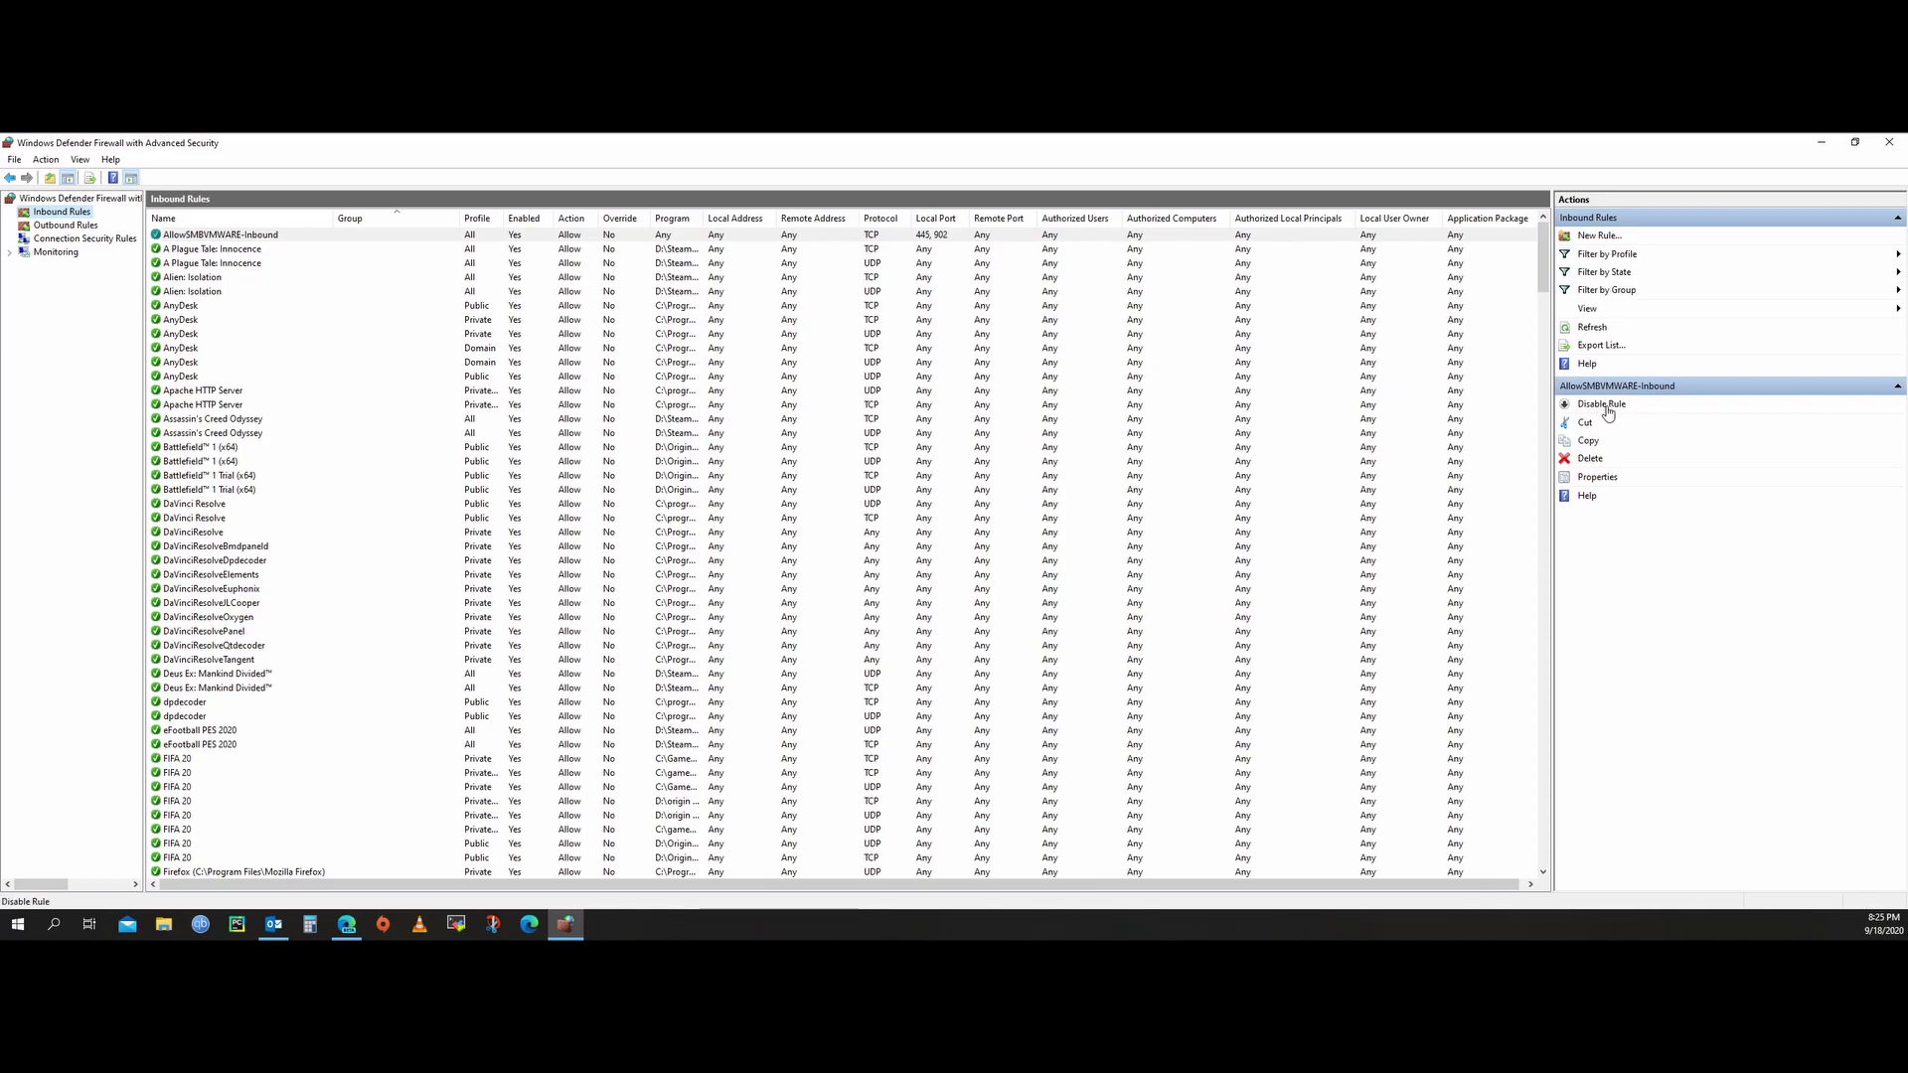
Step: Disable and delete AllowSMBVMWARE-Inbound, close the firewall console, and reopen Windows search
left_click(263, 238)
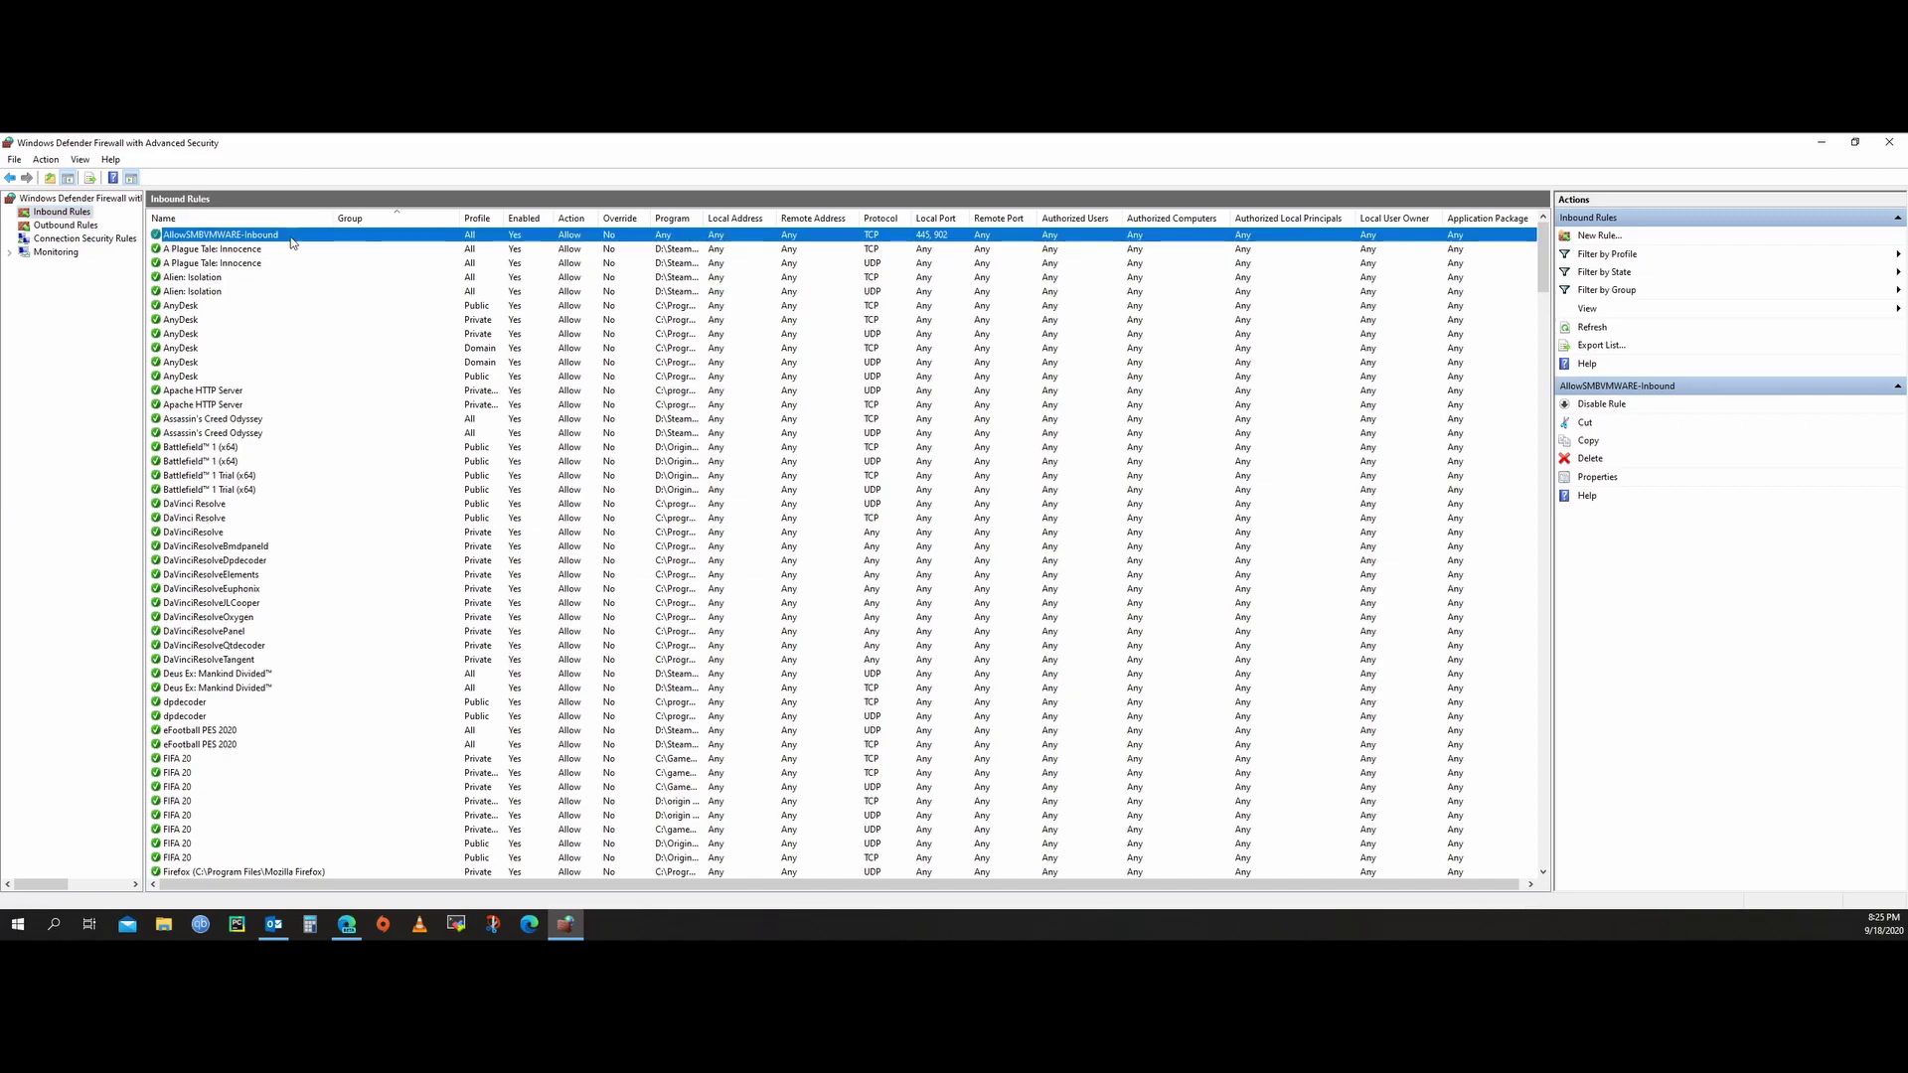
left_click(1608, 406)
left_click(1590, 459)
left_click(978, 583)
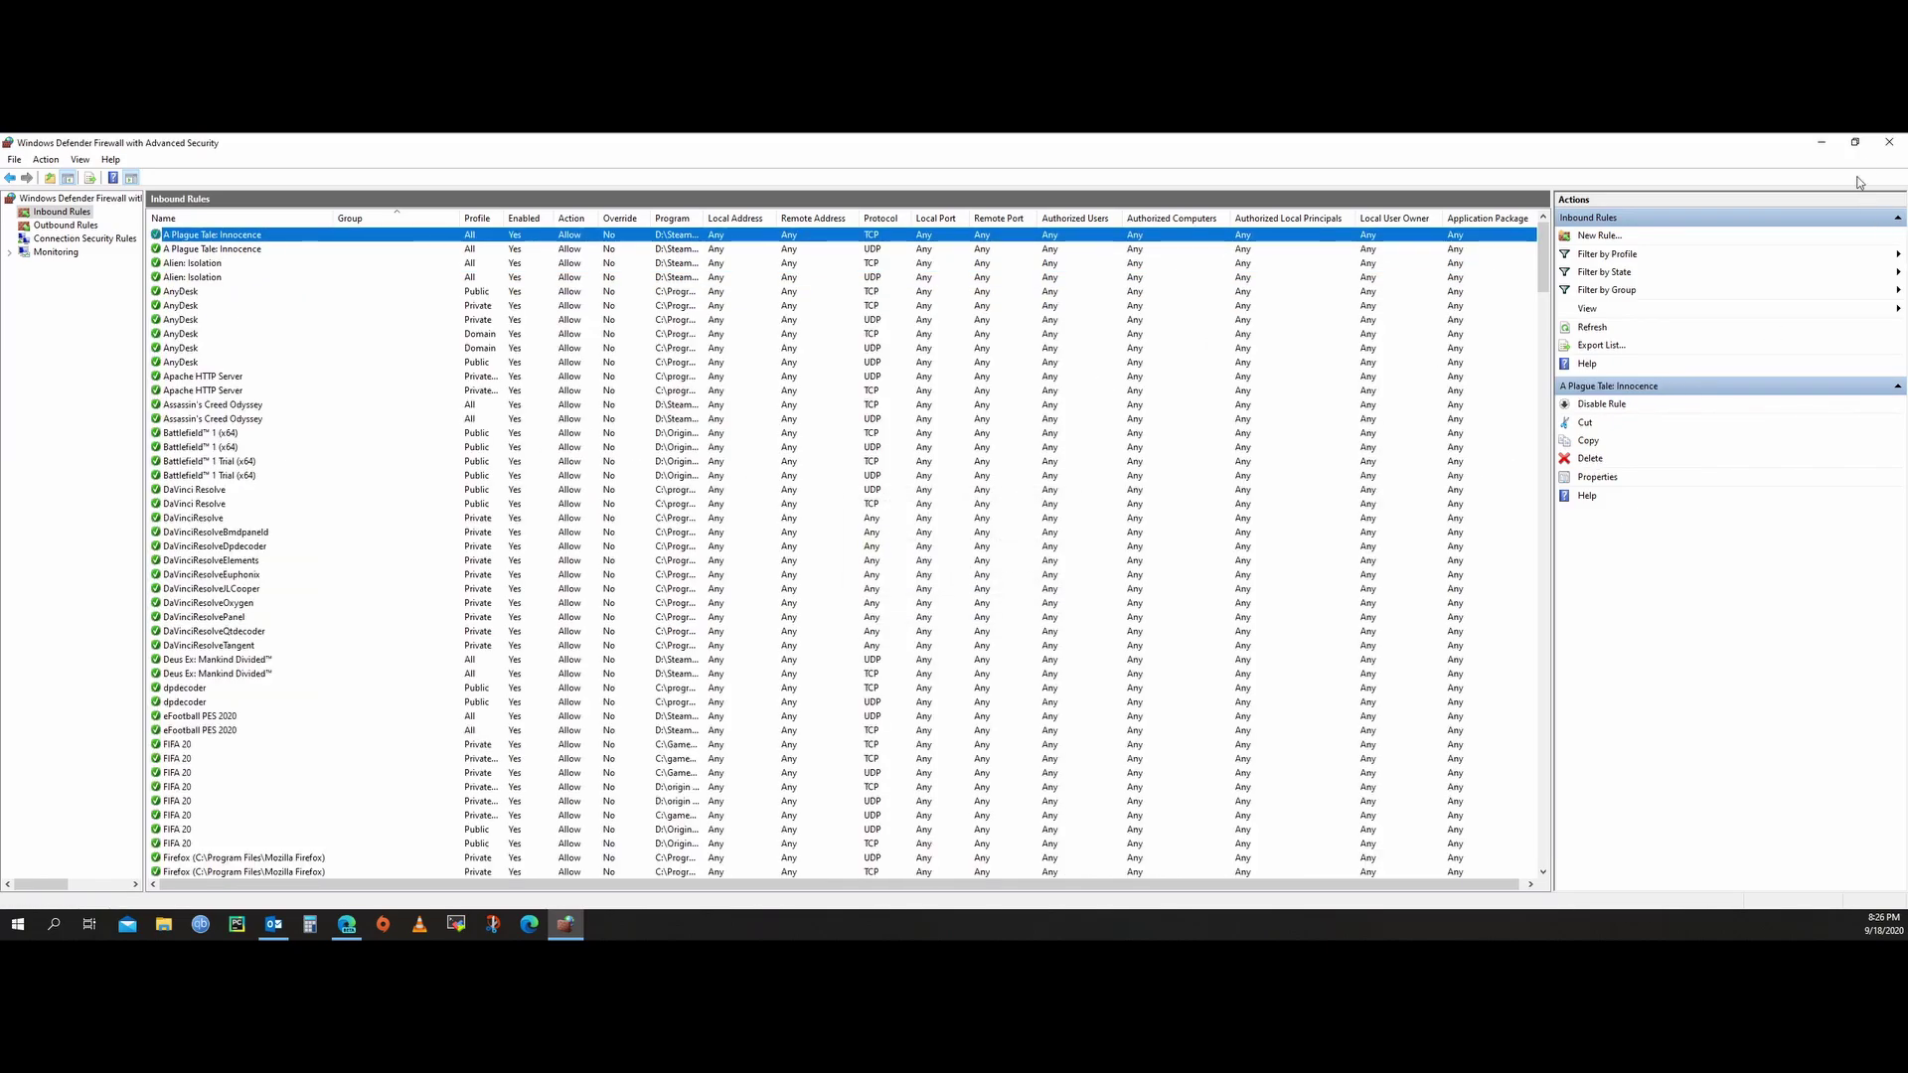
left_click(1892, 146)
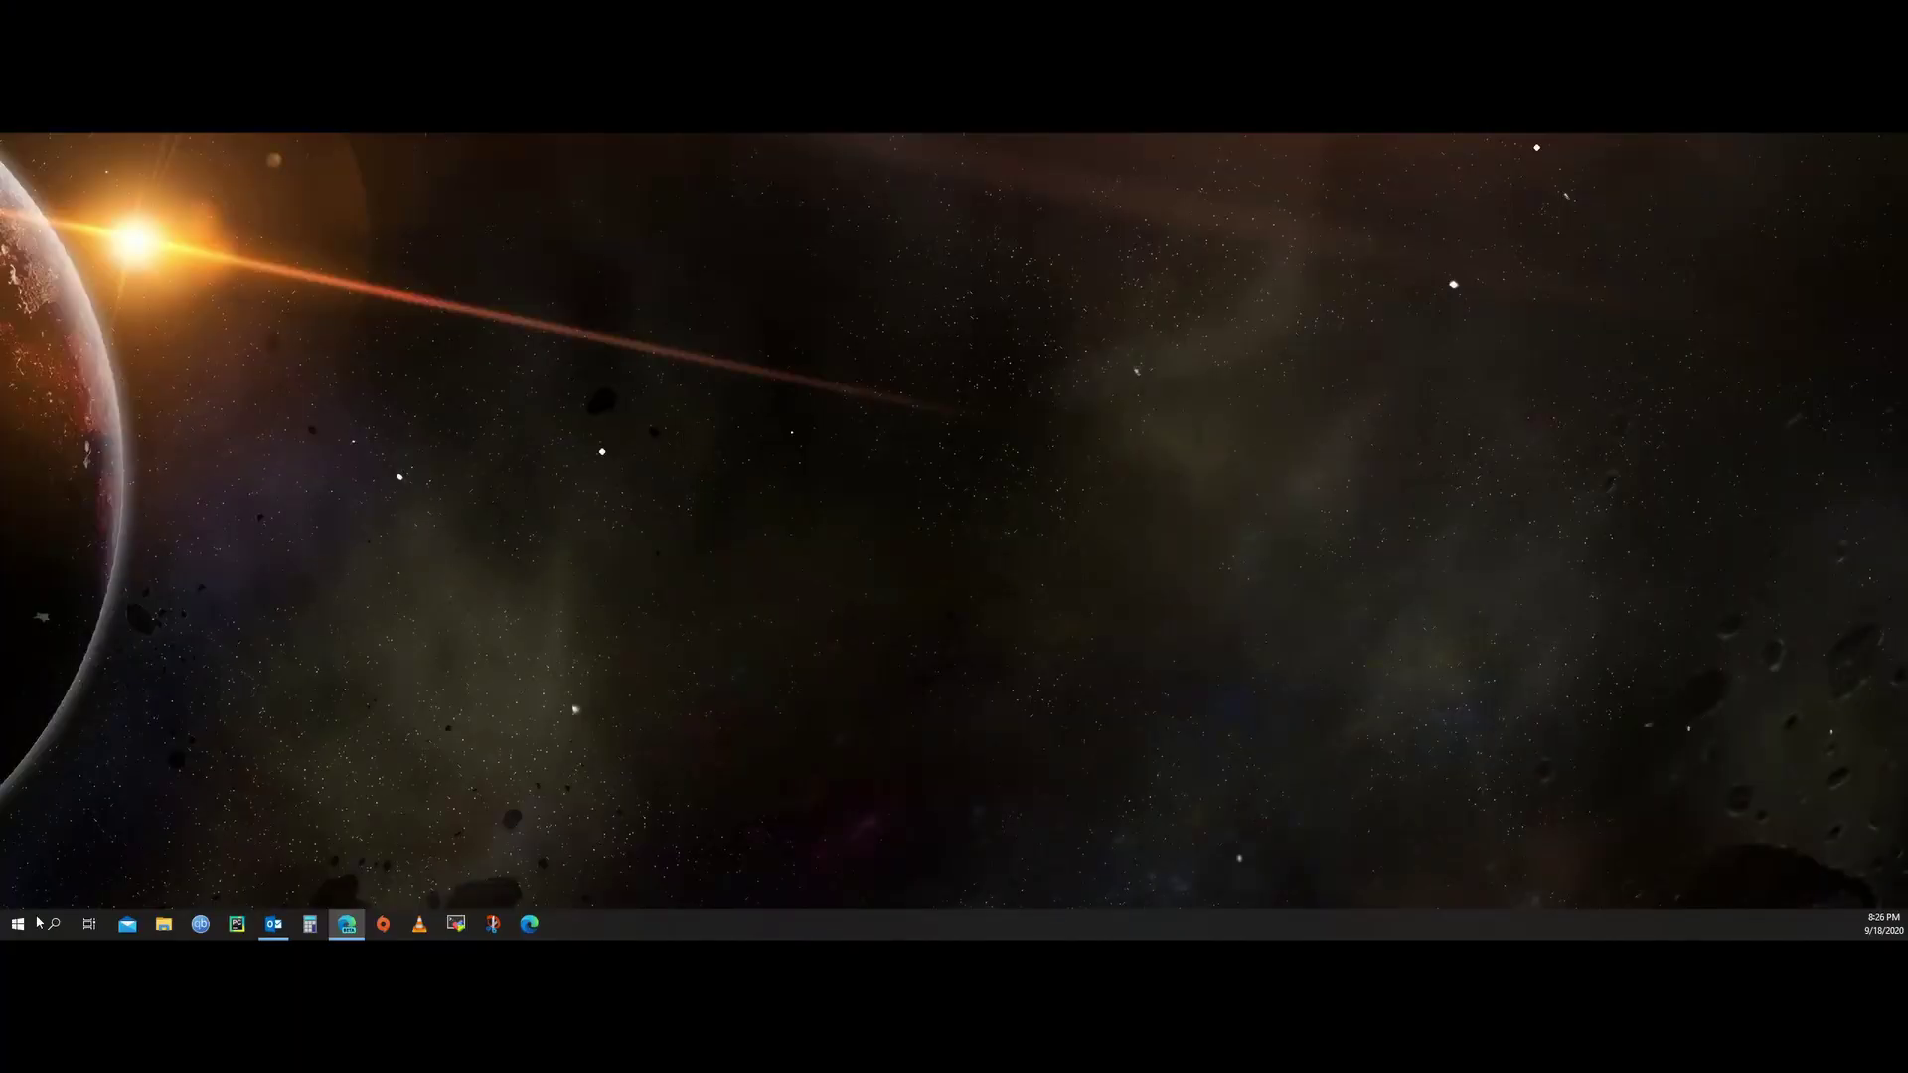
left_click(55, 925)
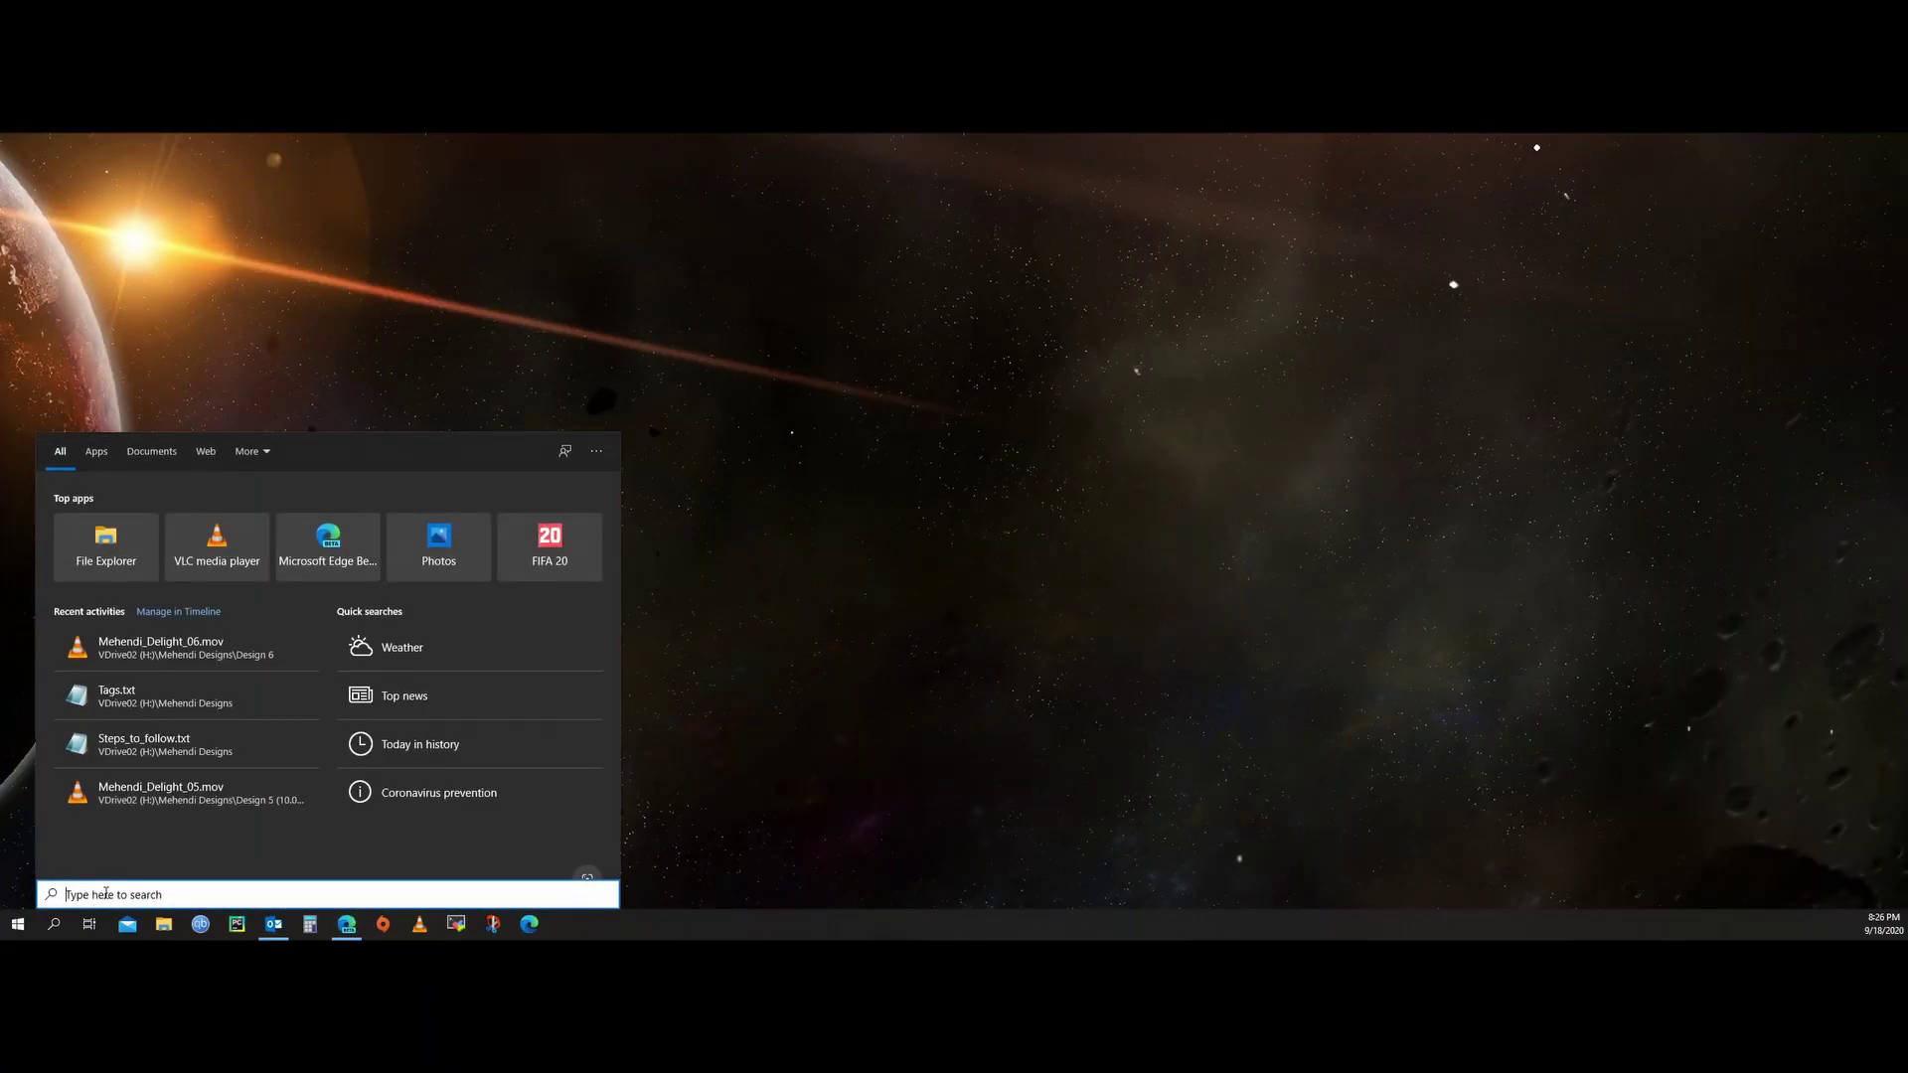
Step: Search 'powershell' and run Windows PowerShell ISE as administrator
type("powershell")
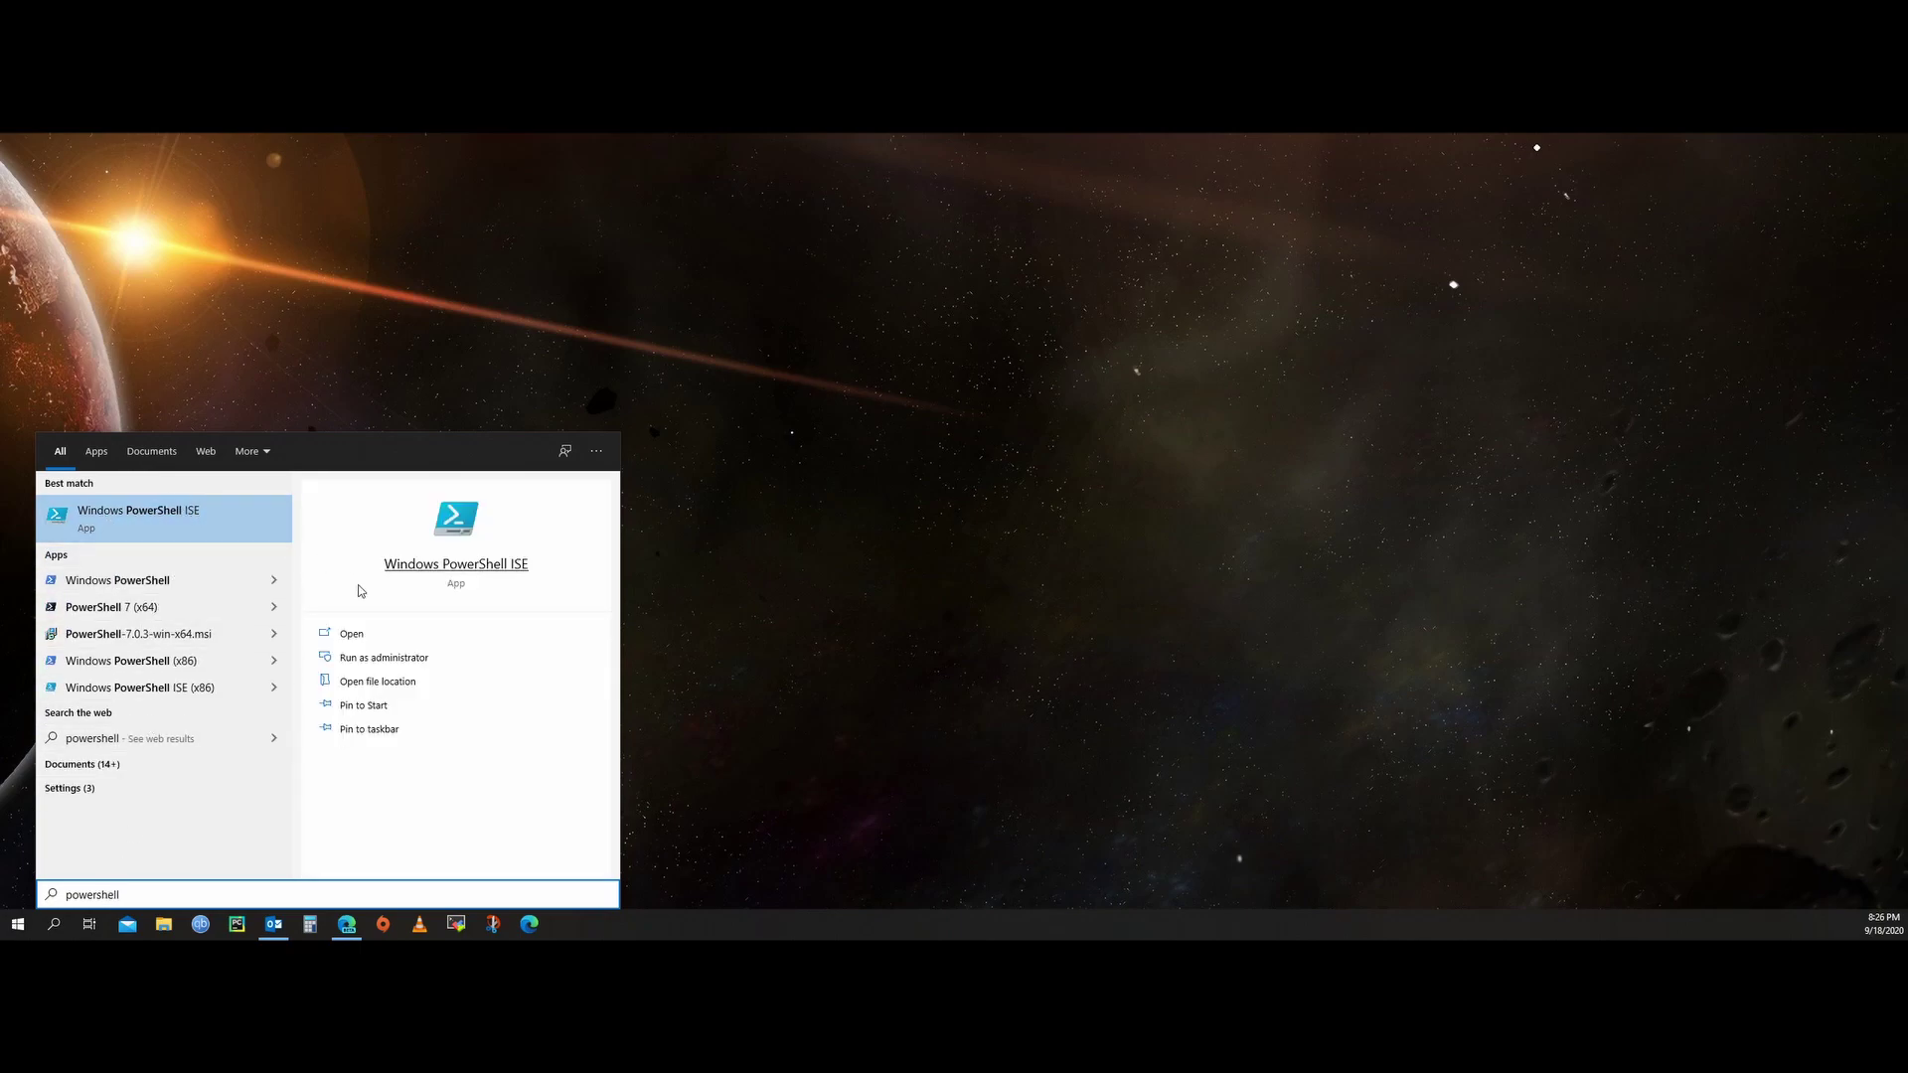
left_click(379, 660)
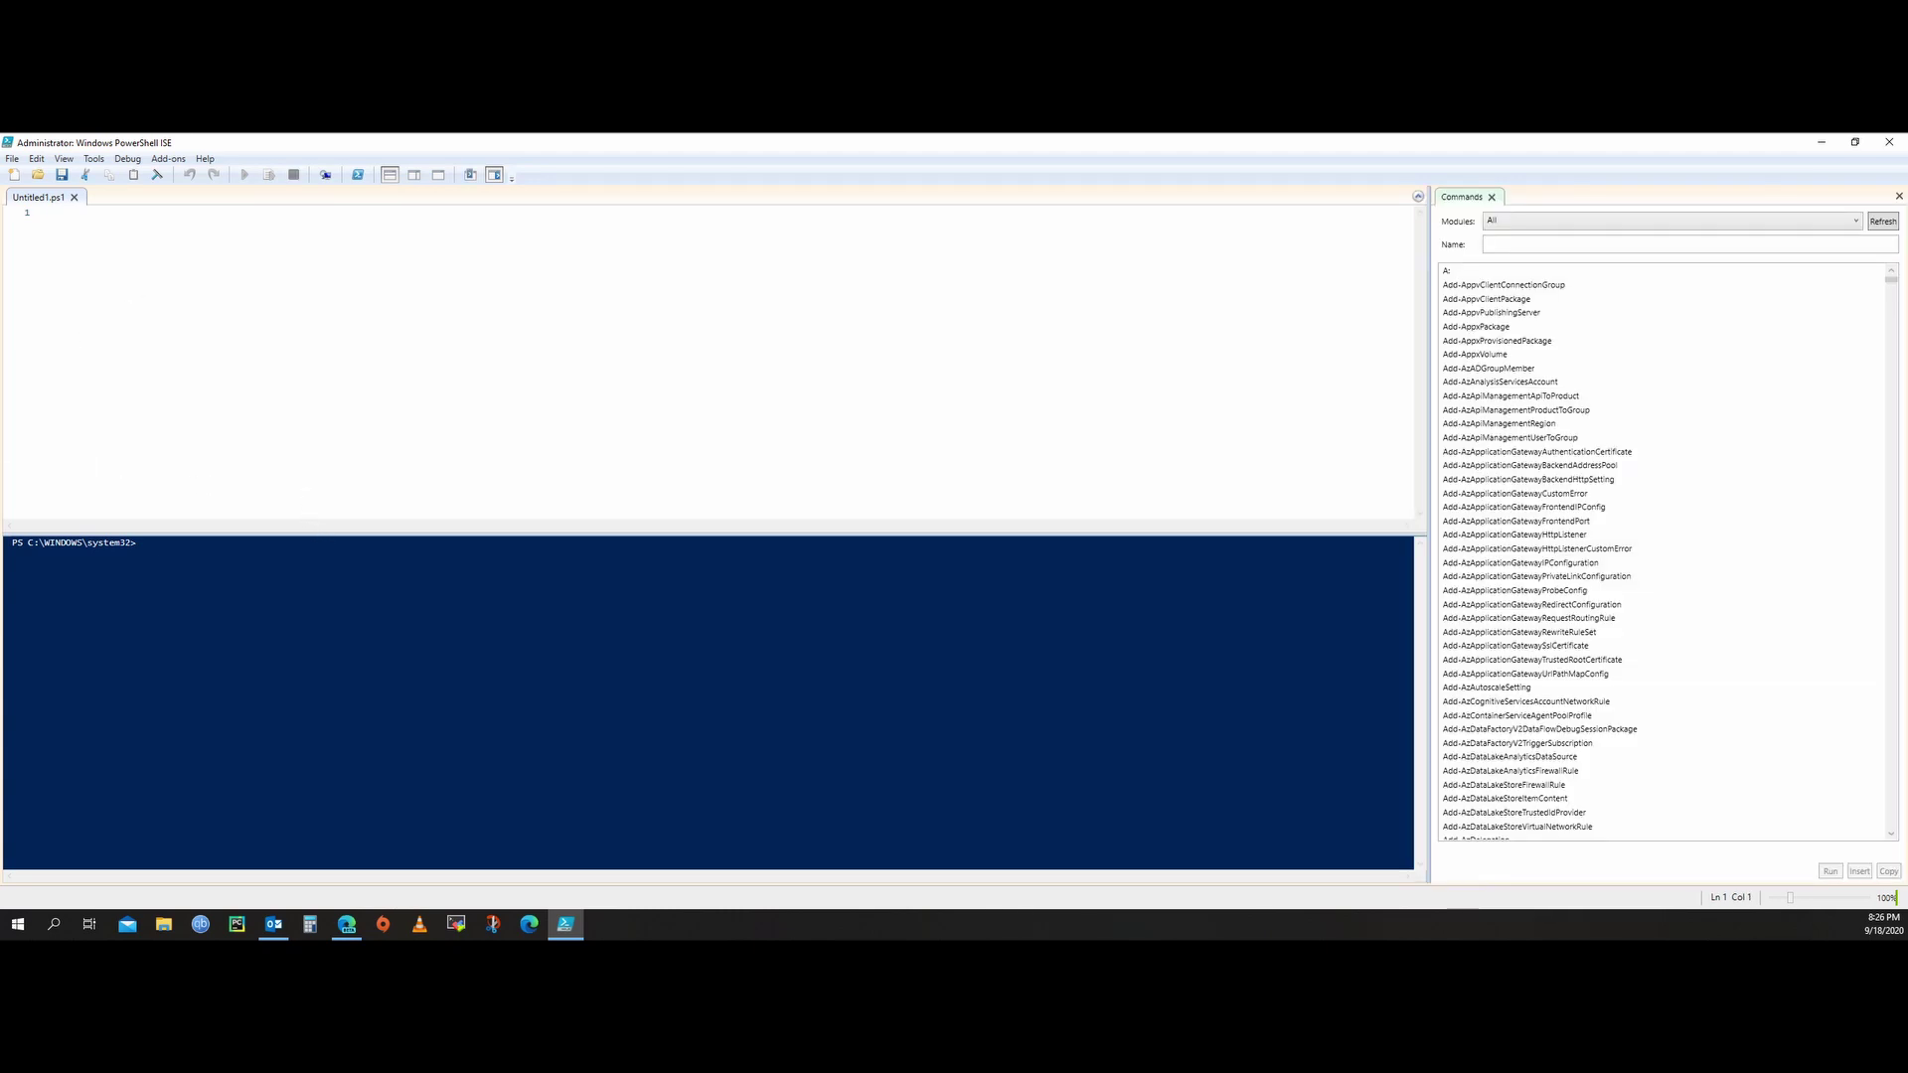
Step: Paste the 73-line New-NetFirewallRule script from the browser into ISE and run it
key("alt+Tab")
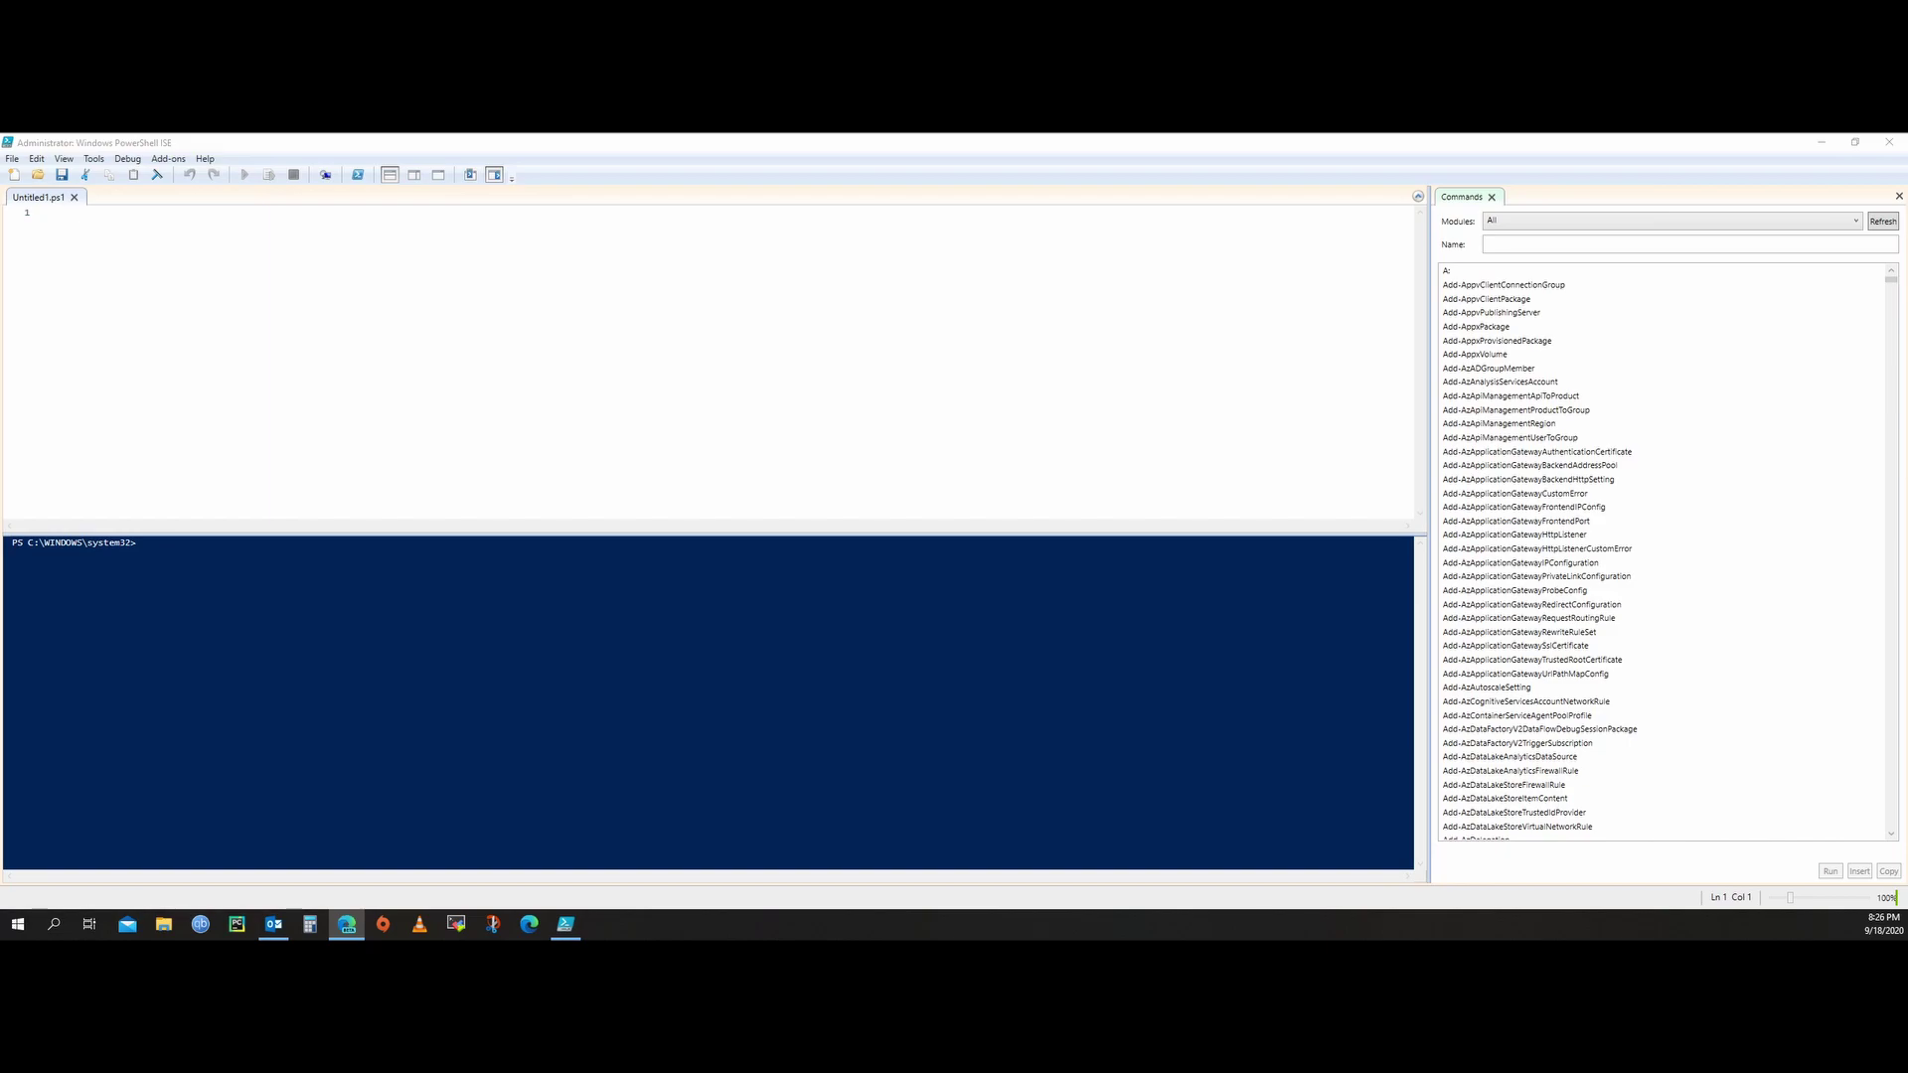
left_click(188, 222)
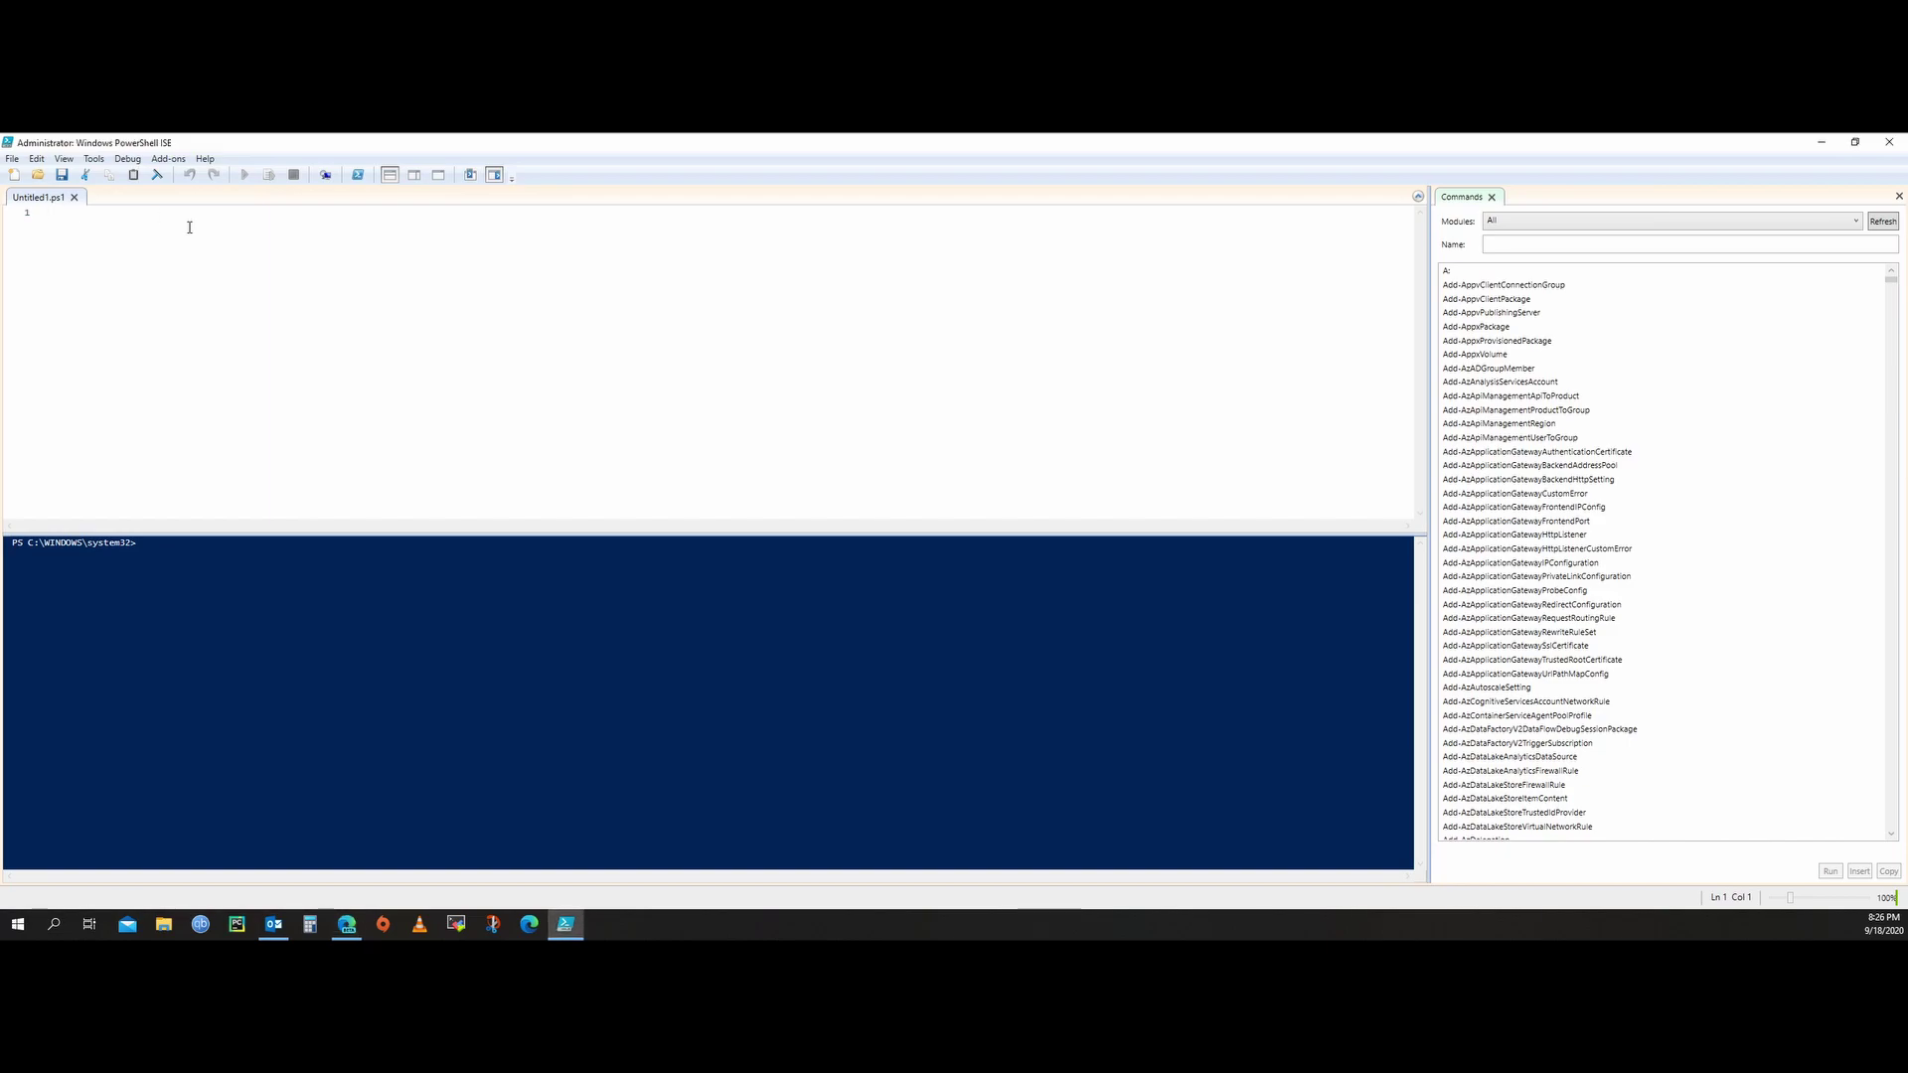
key("ctrl+v")
scroll(190, 224, "up", 14)
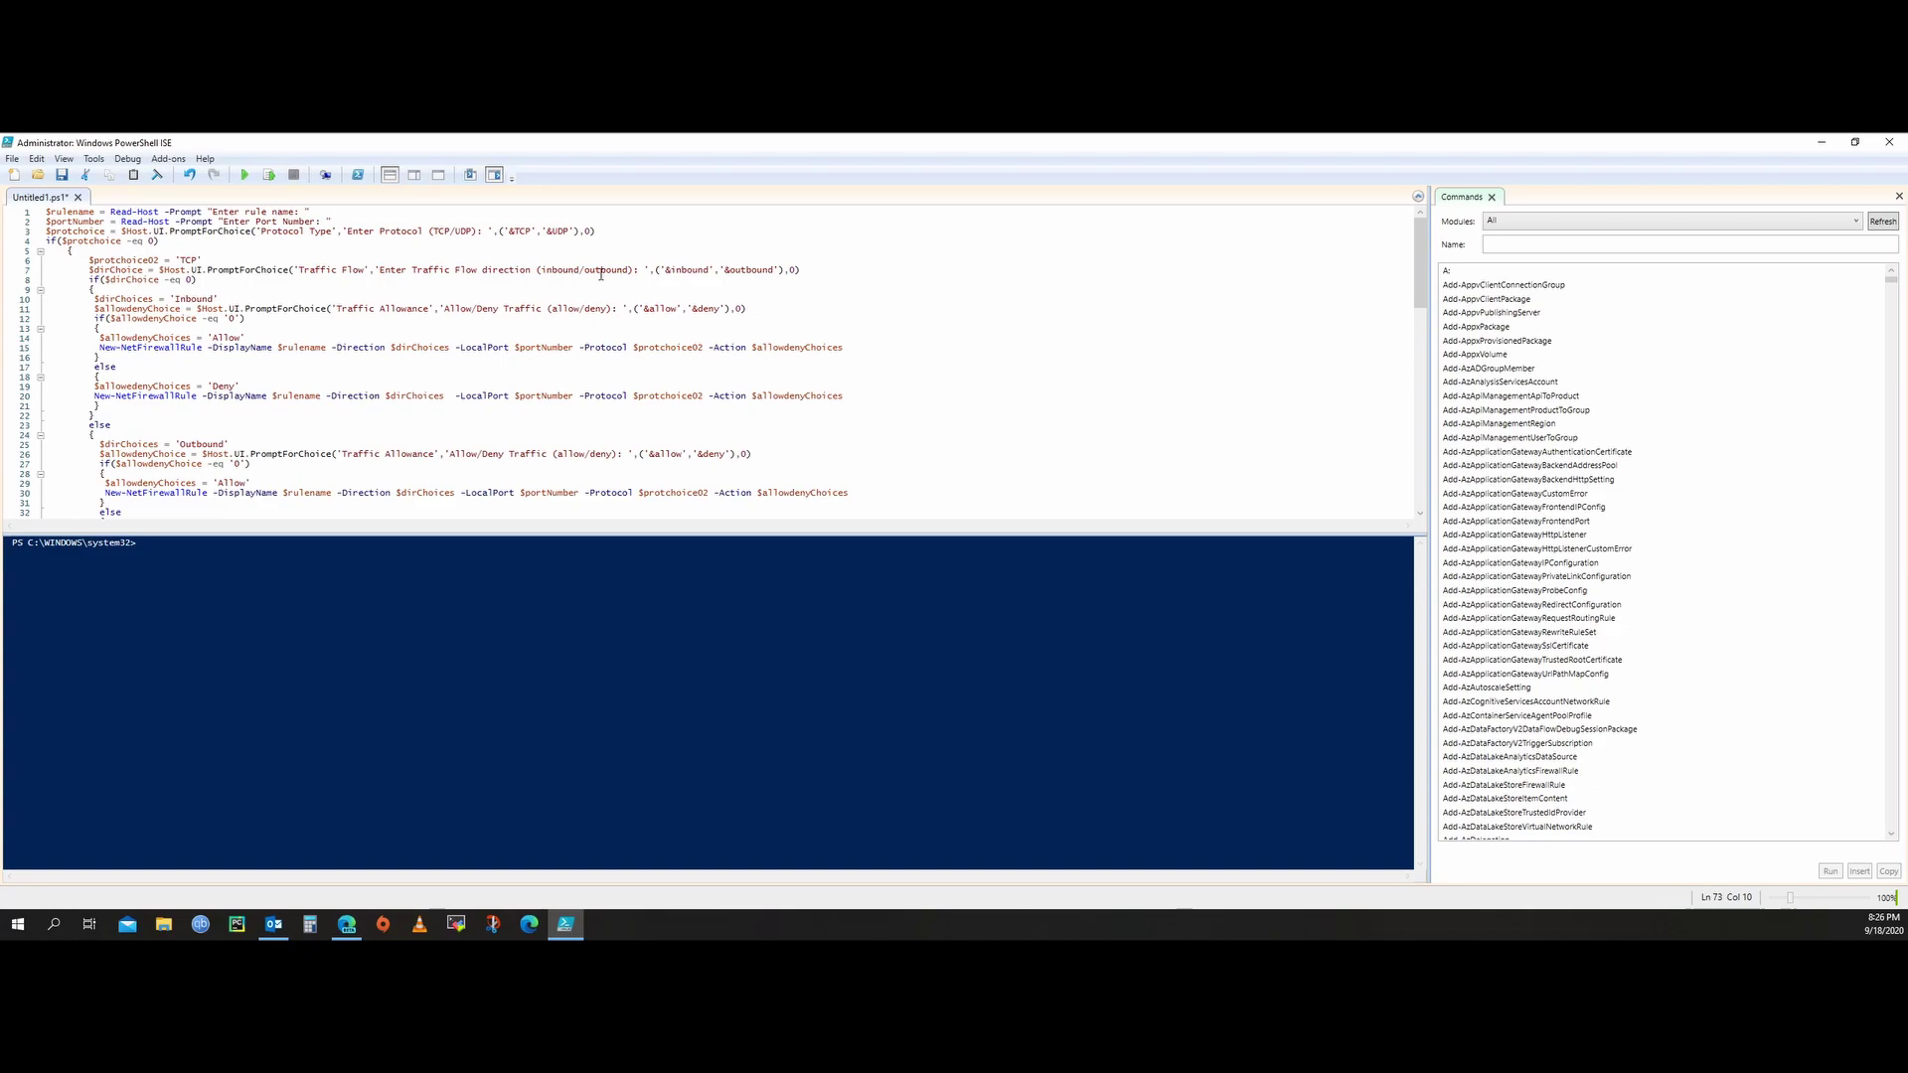
scroll(610, 385, "down", 8)
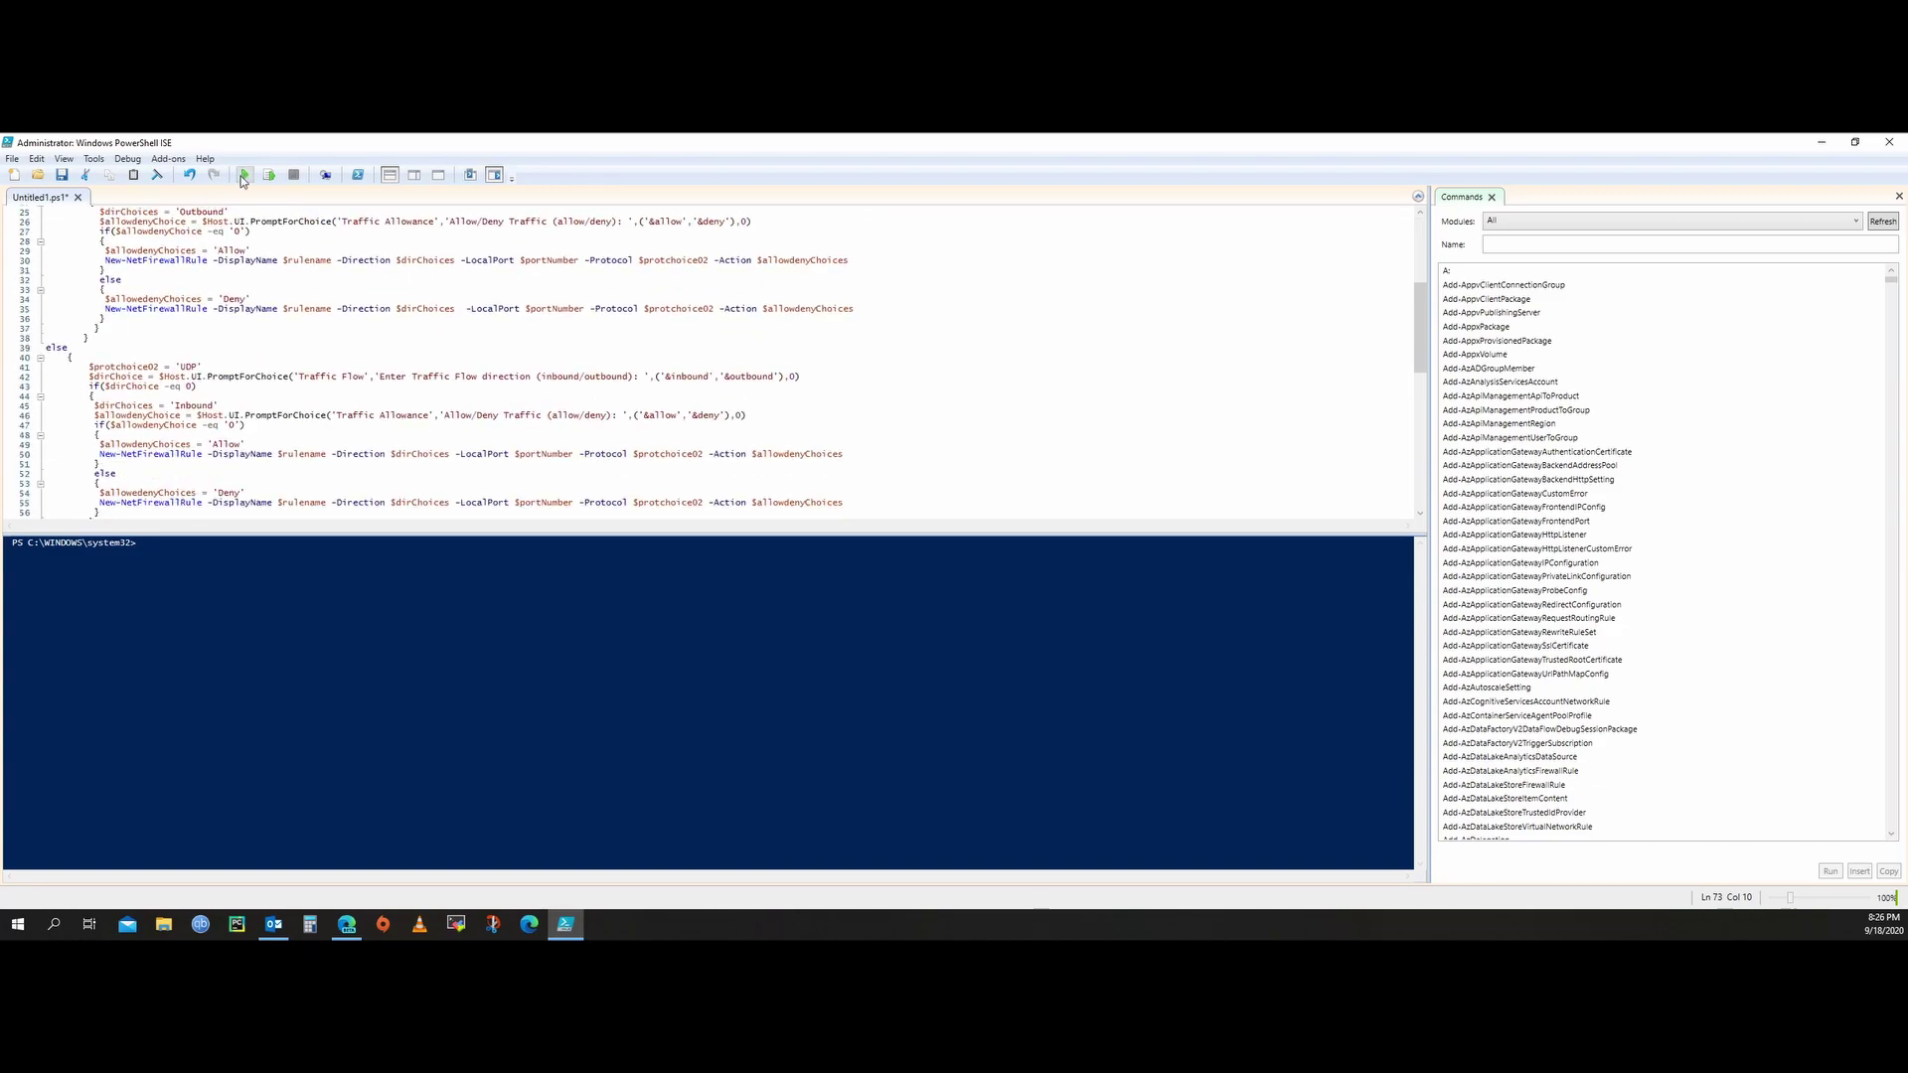
left_click(244, 174)
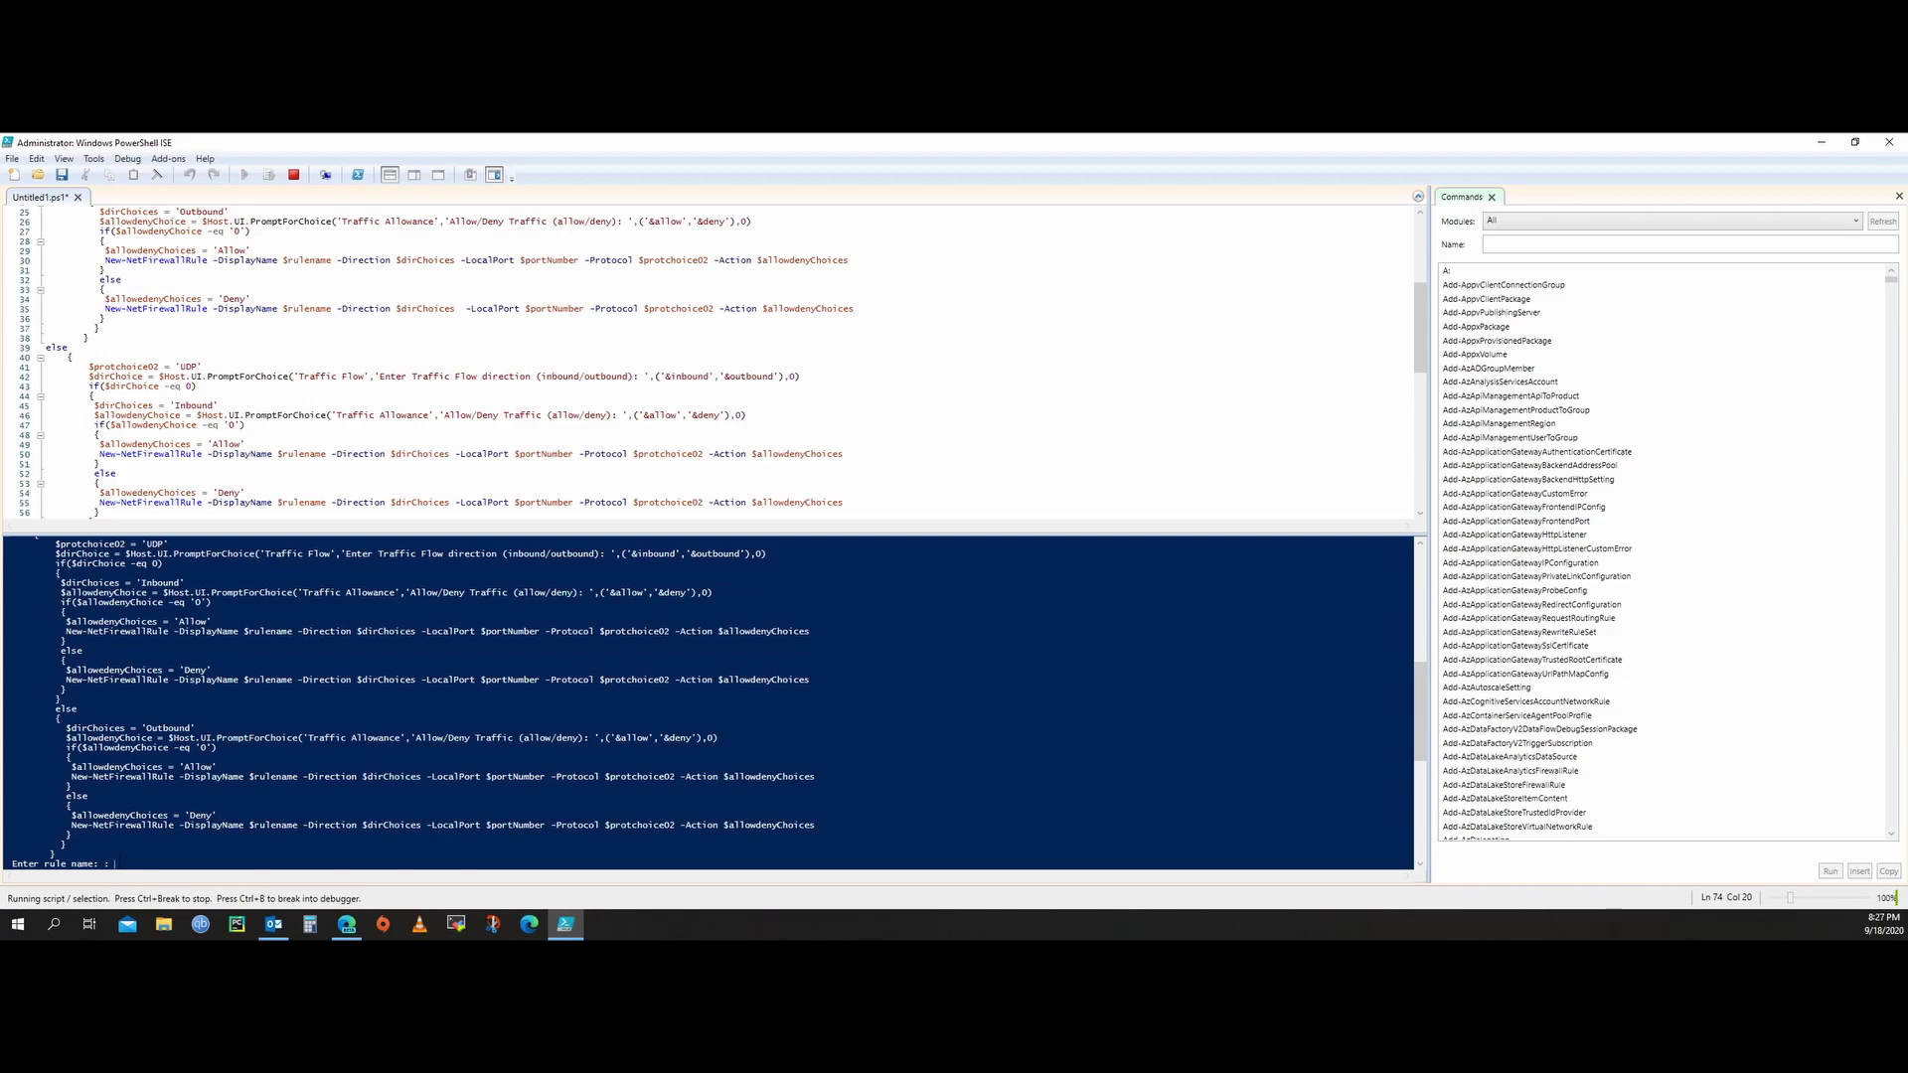
Step: Give the script rule name testrule445 and port 445, then choose TCP, inbound and allow
type("testrule445")
key("Return")
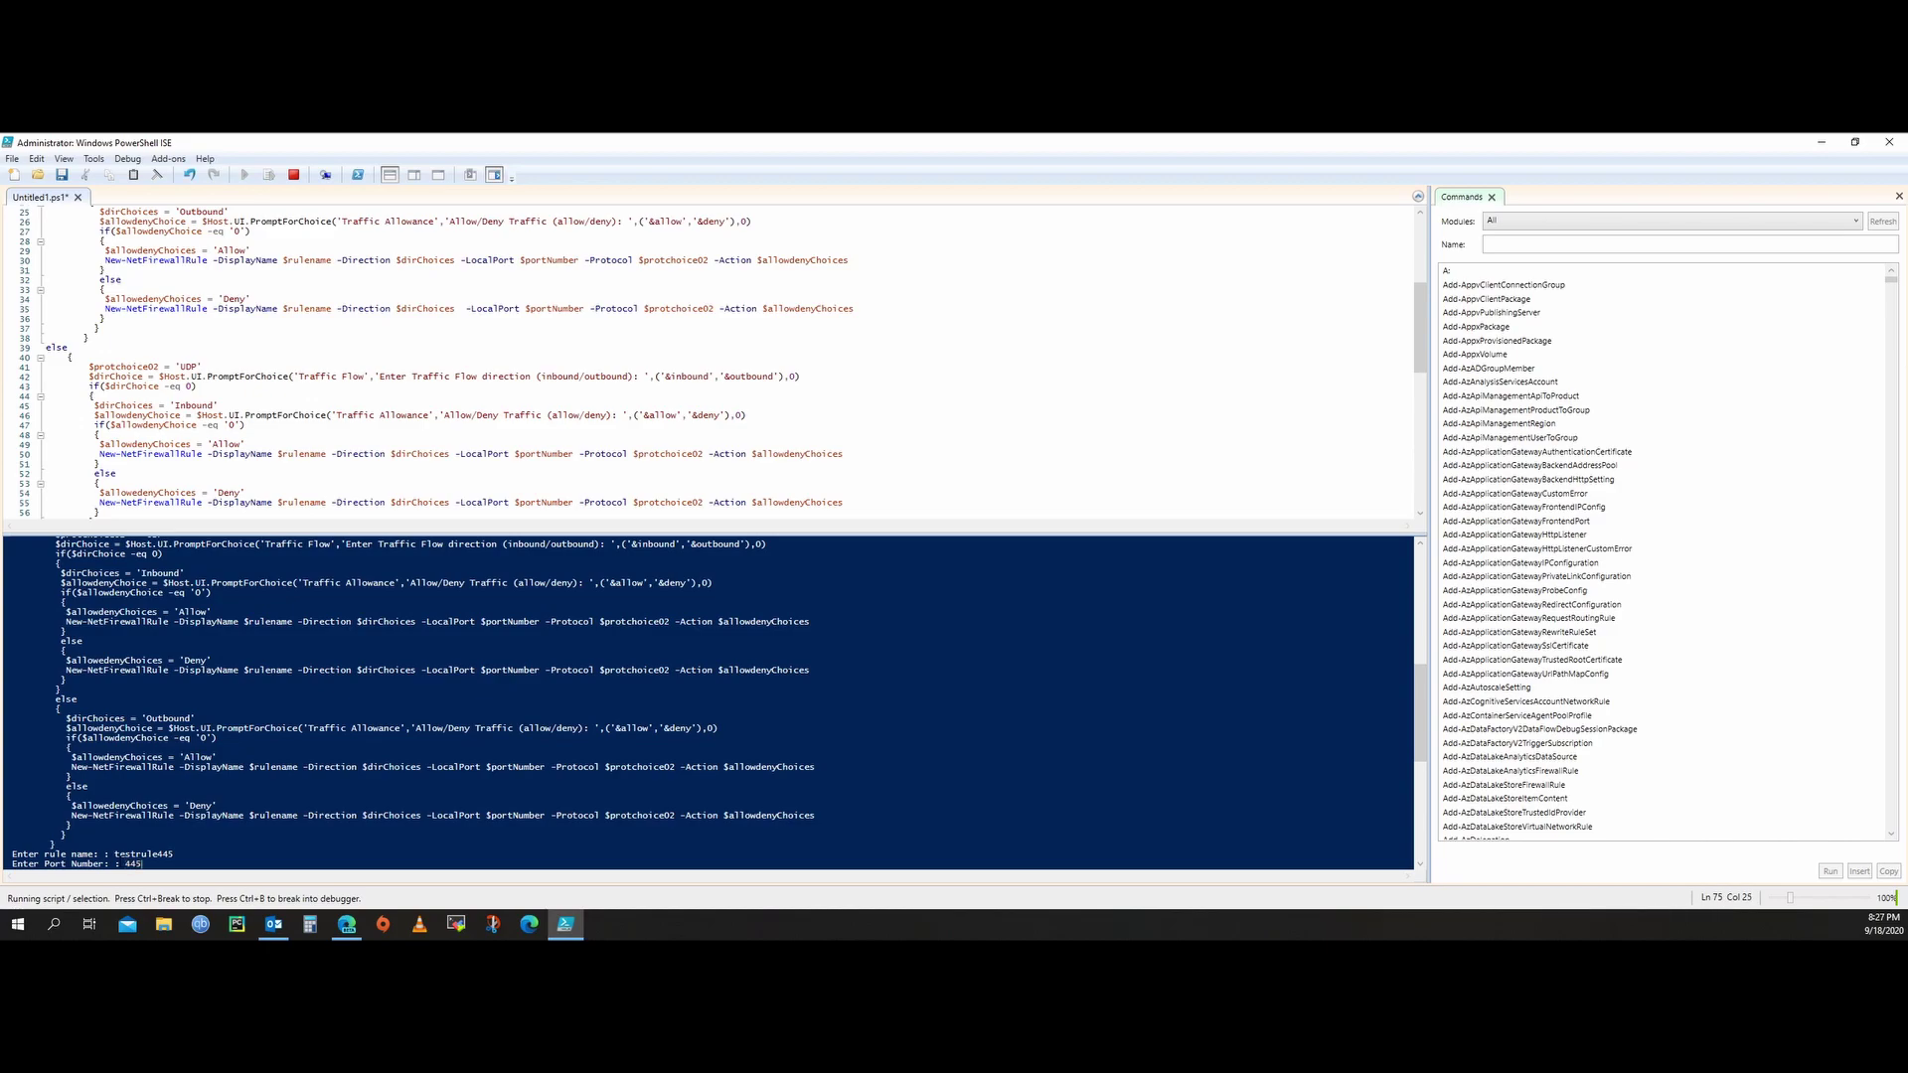
key("Return")
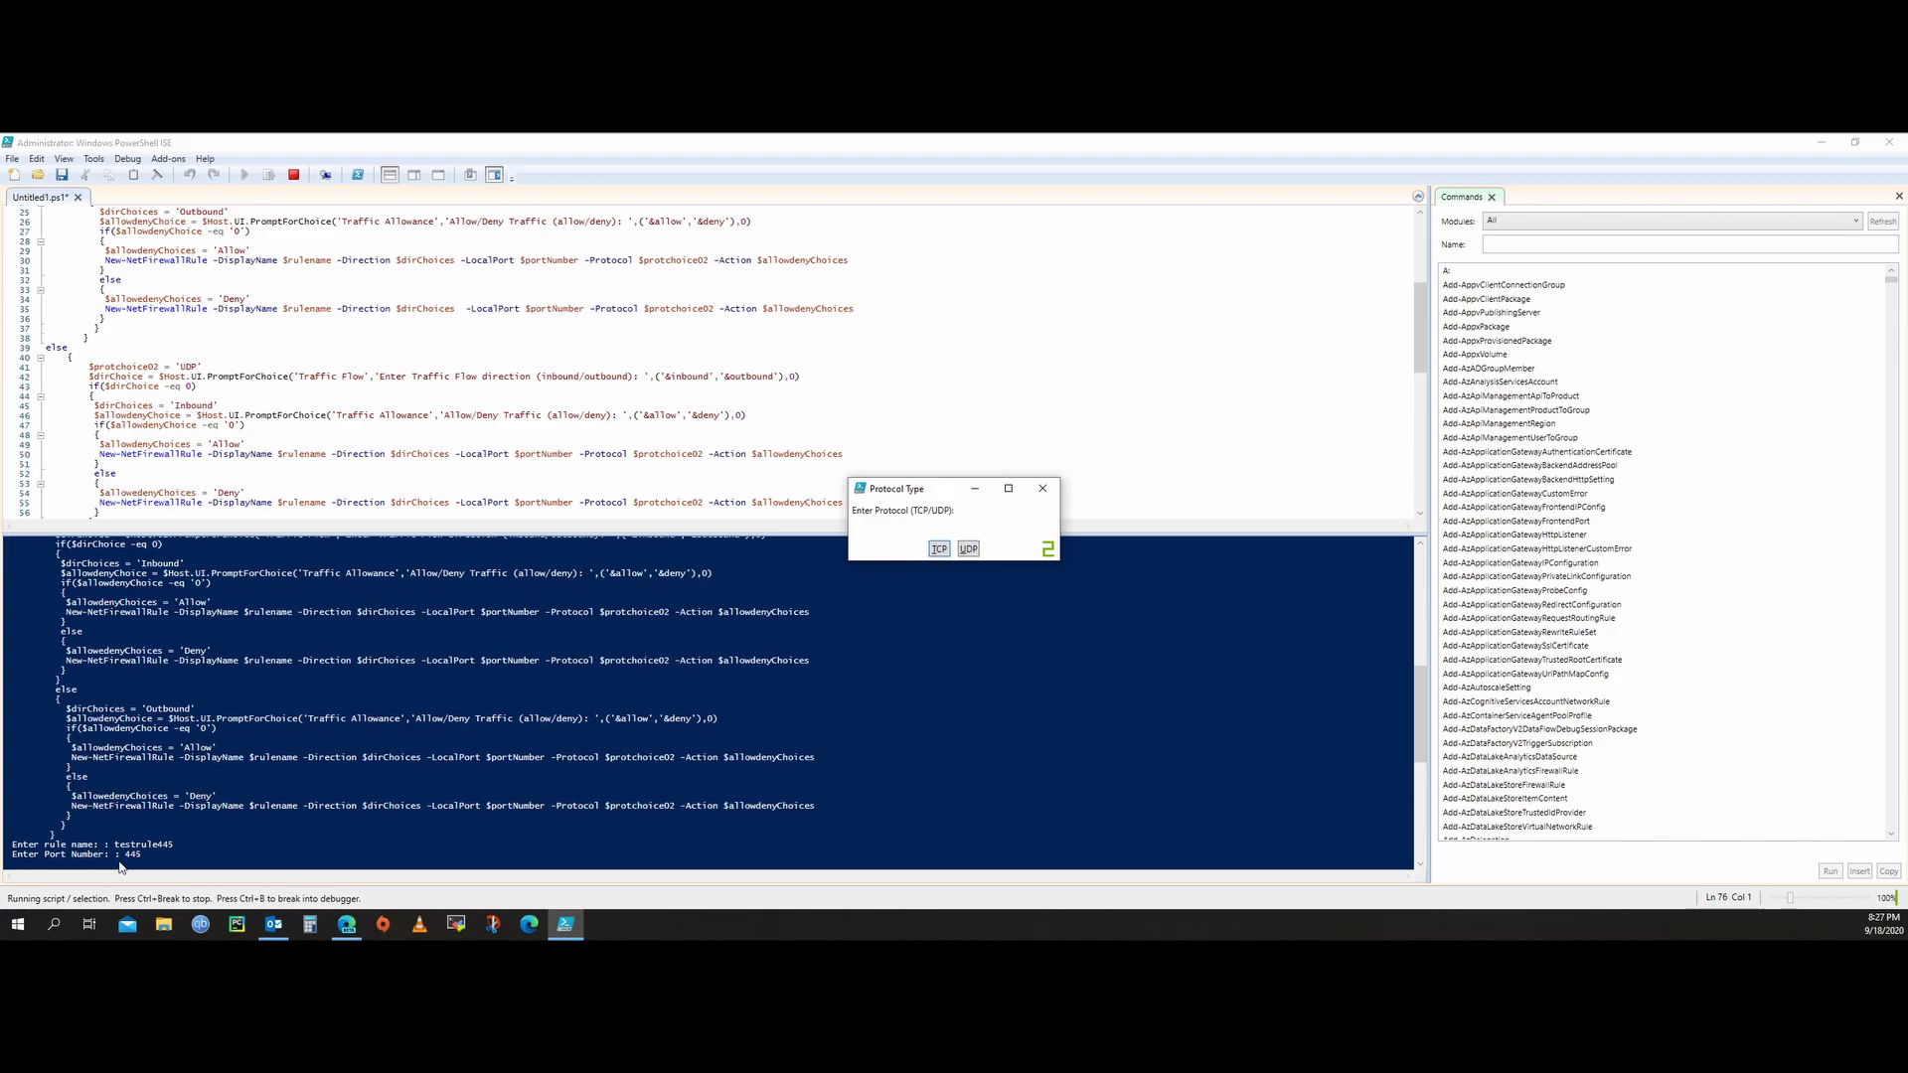
left_click(940, 551)
left_click(927, 550)
left_click(937, 549)
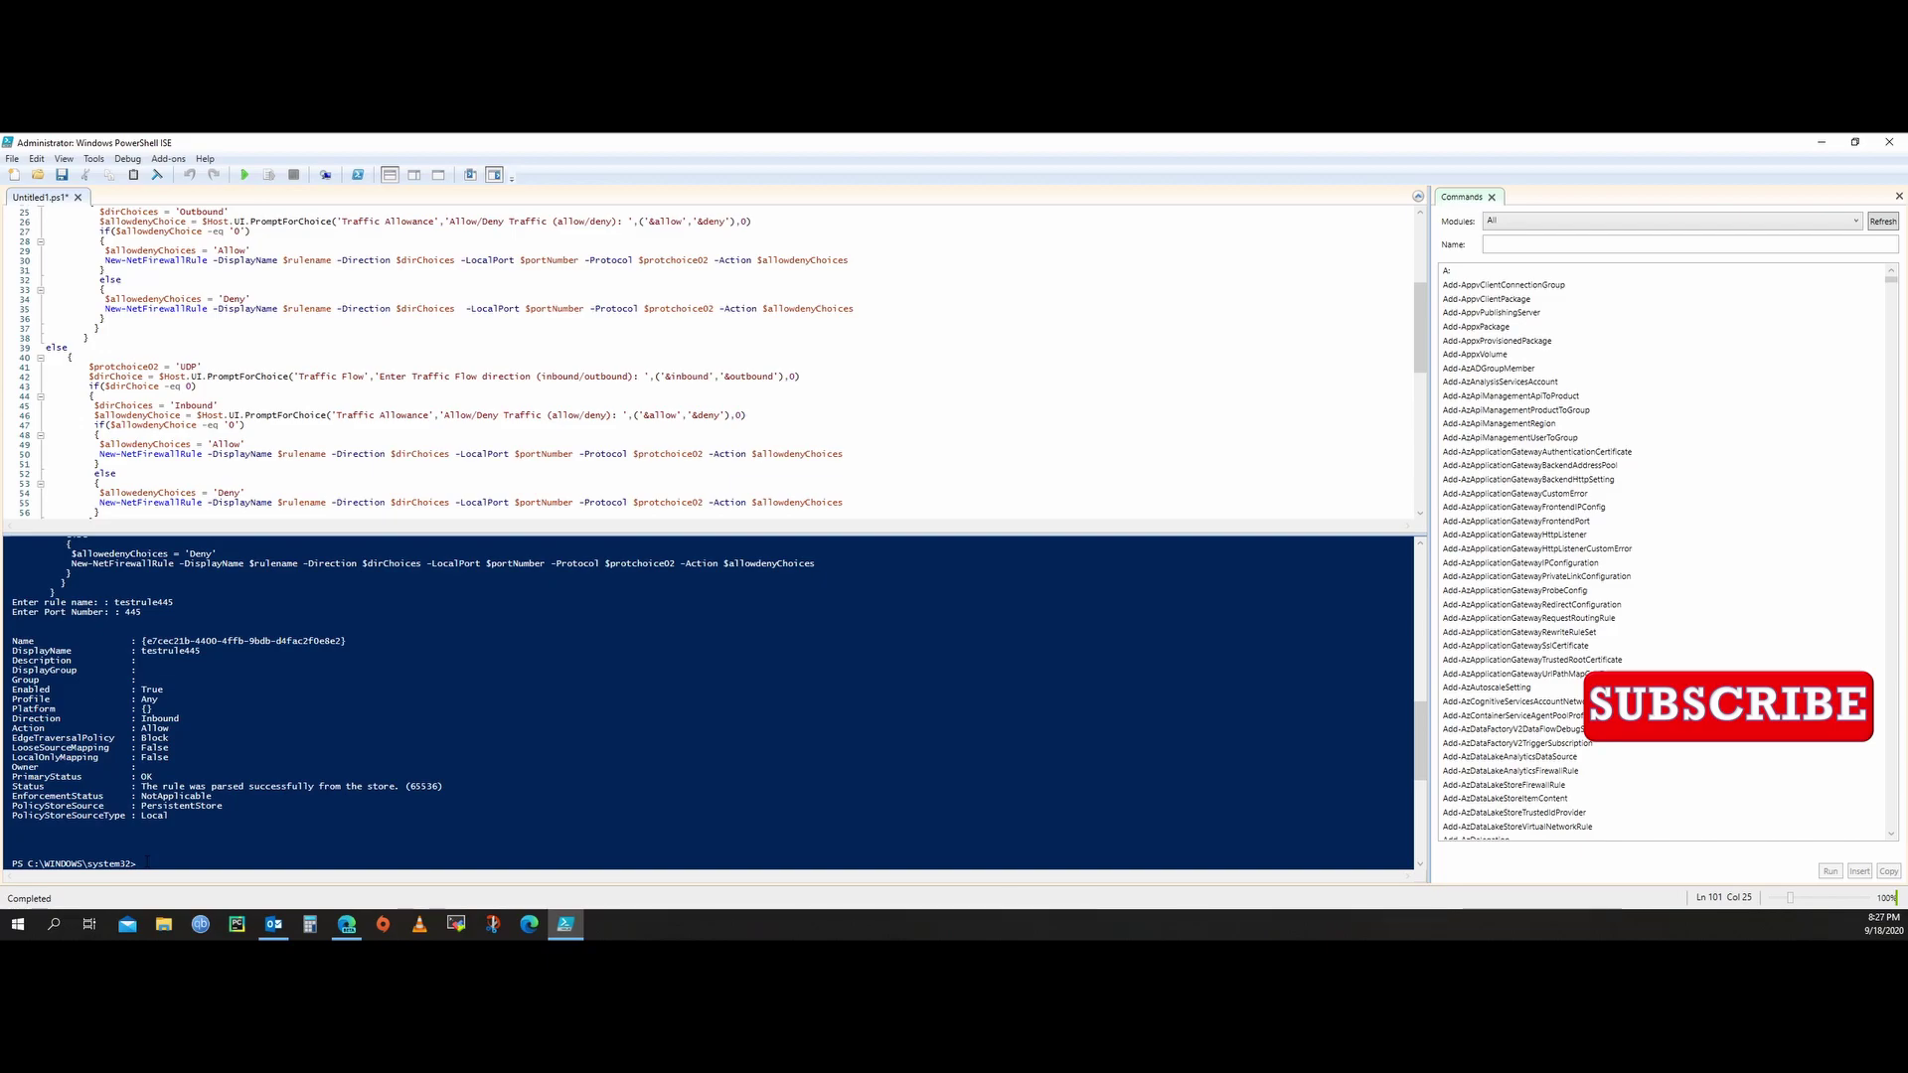
Step: Search 'firewall', open Firewall & network protection settings, then return to PowerShell ISE
left_click(56, 928)
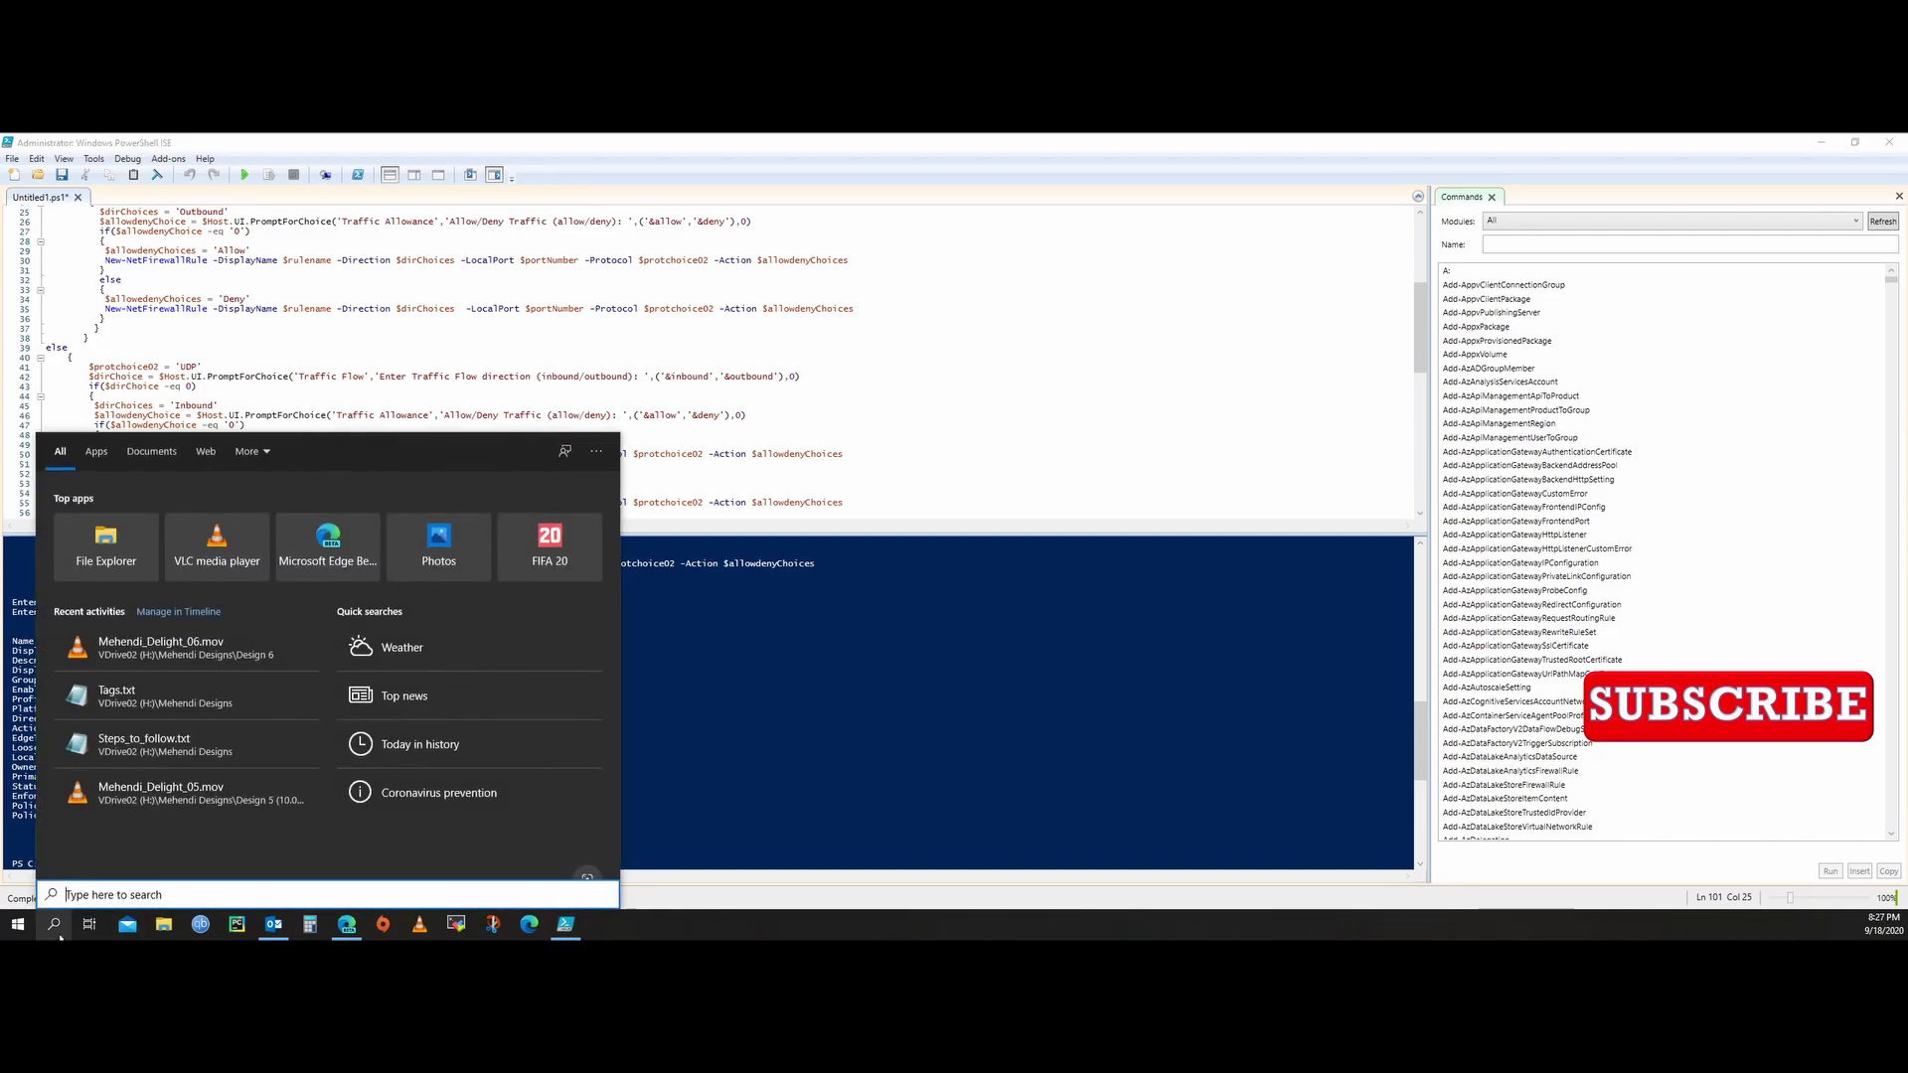
type("firewall")
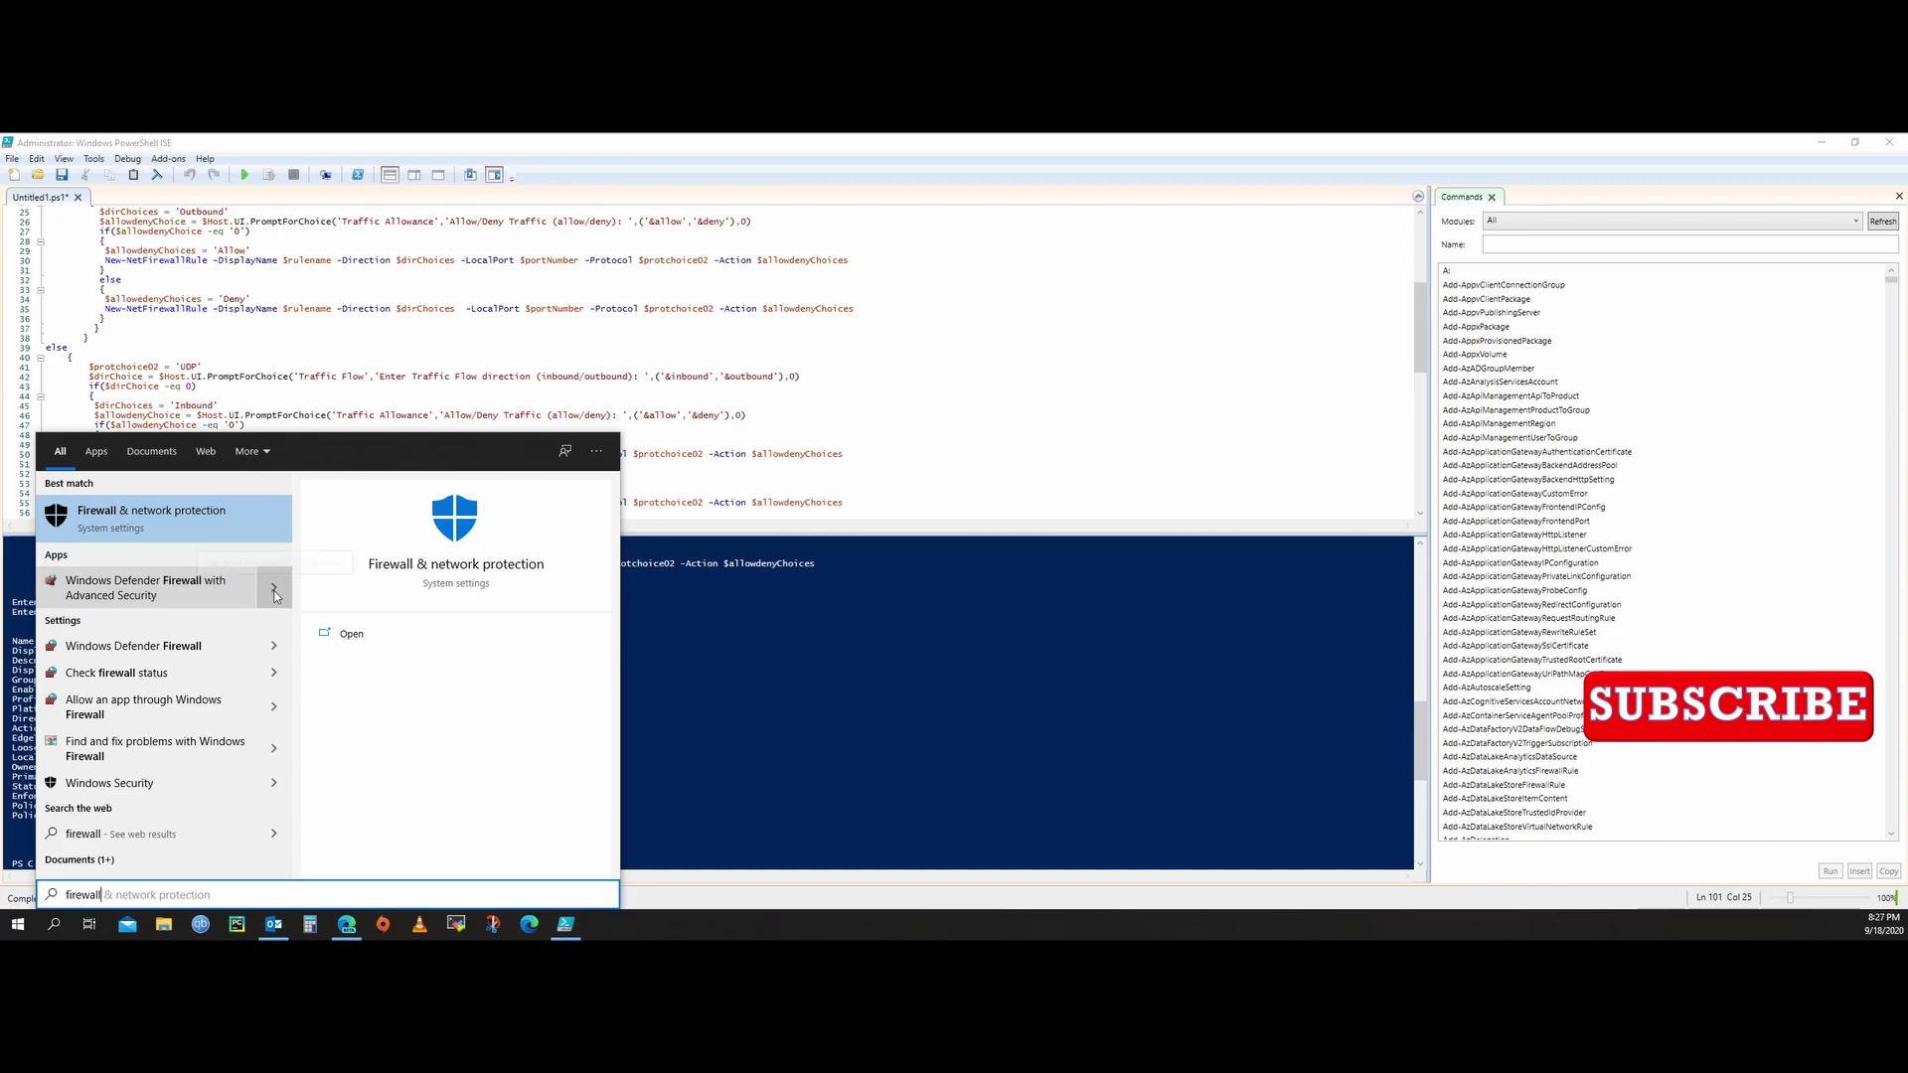
left_click(348, 633)
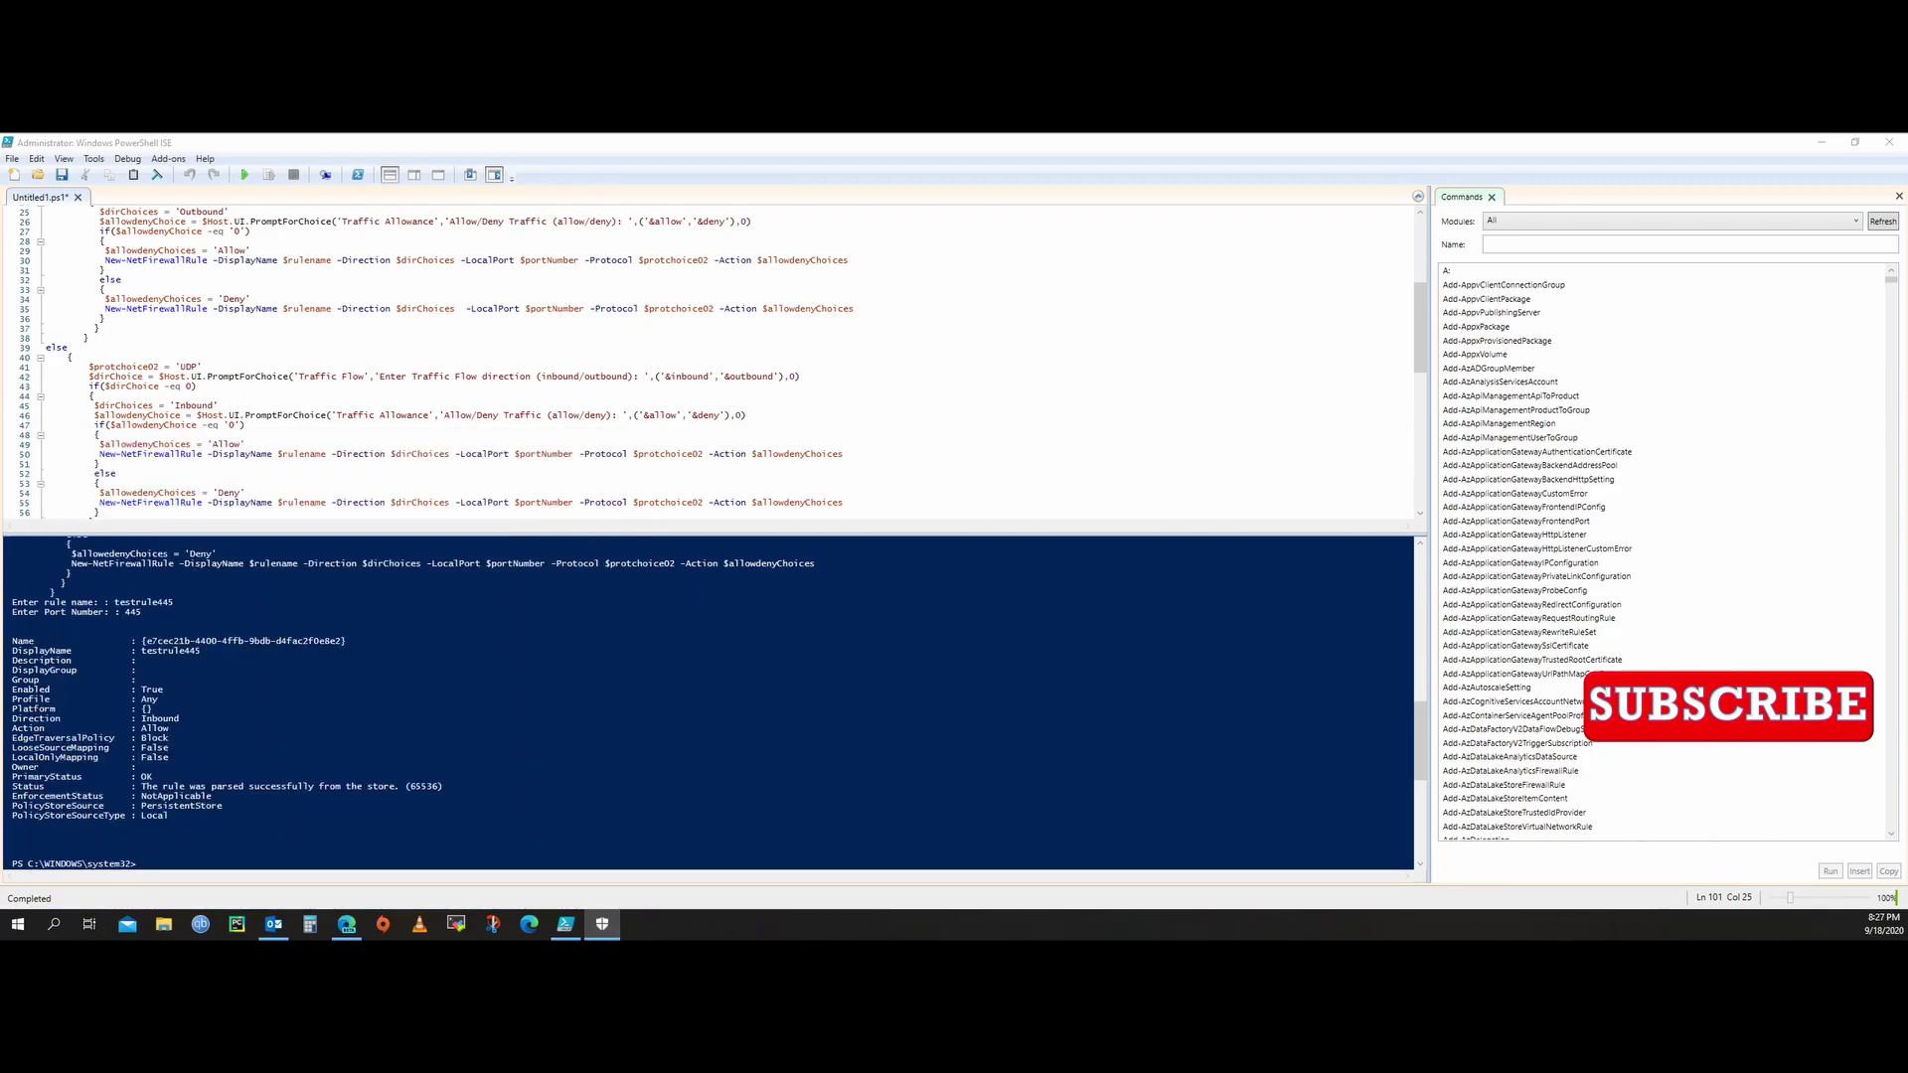
key("alt+Tab")
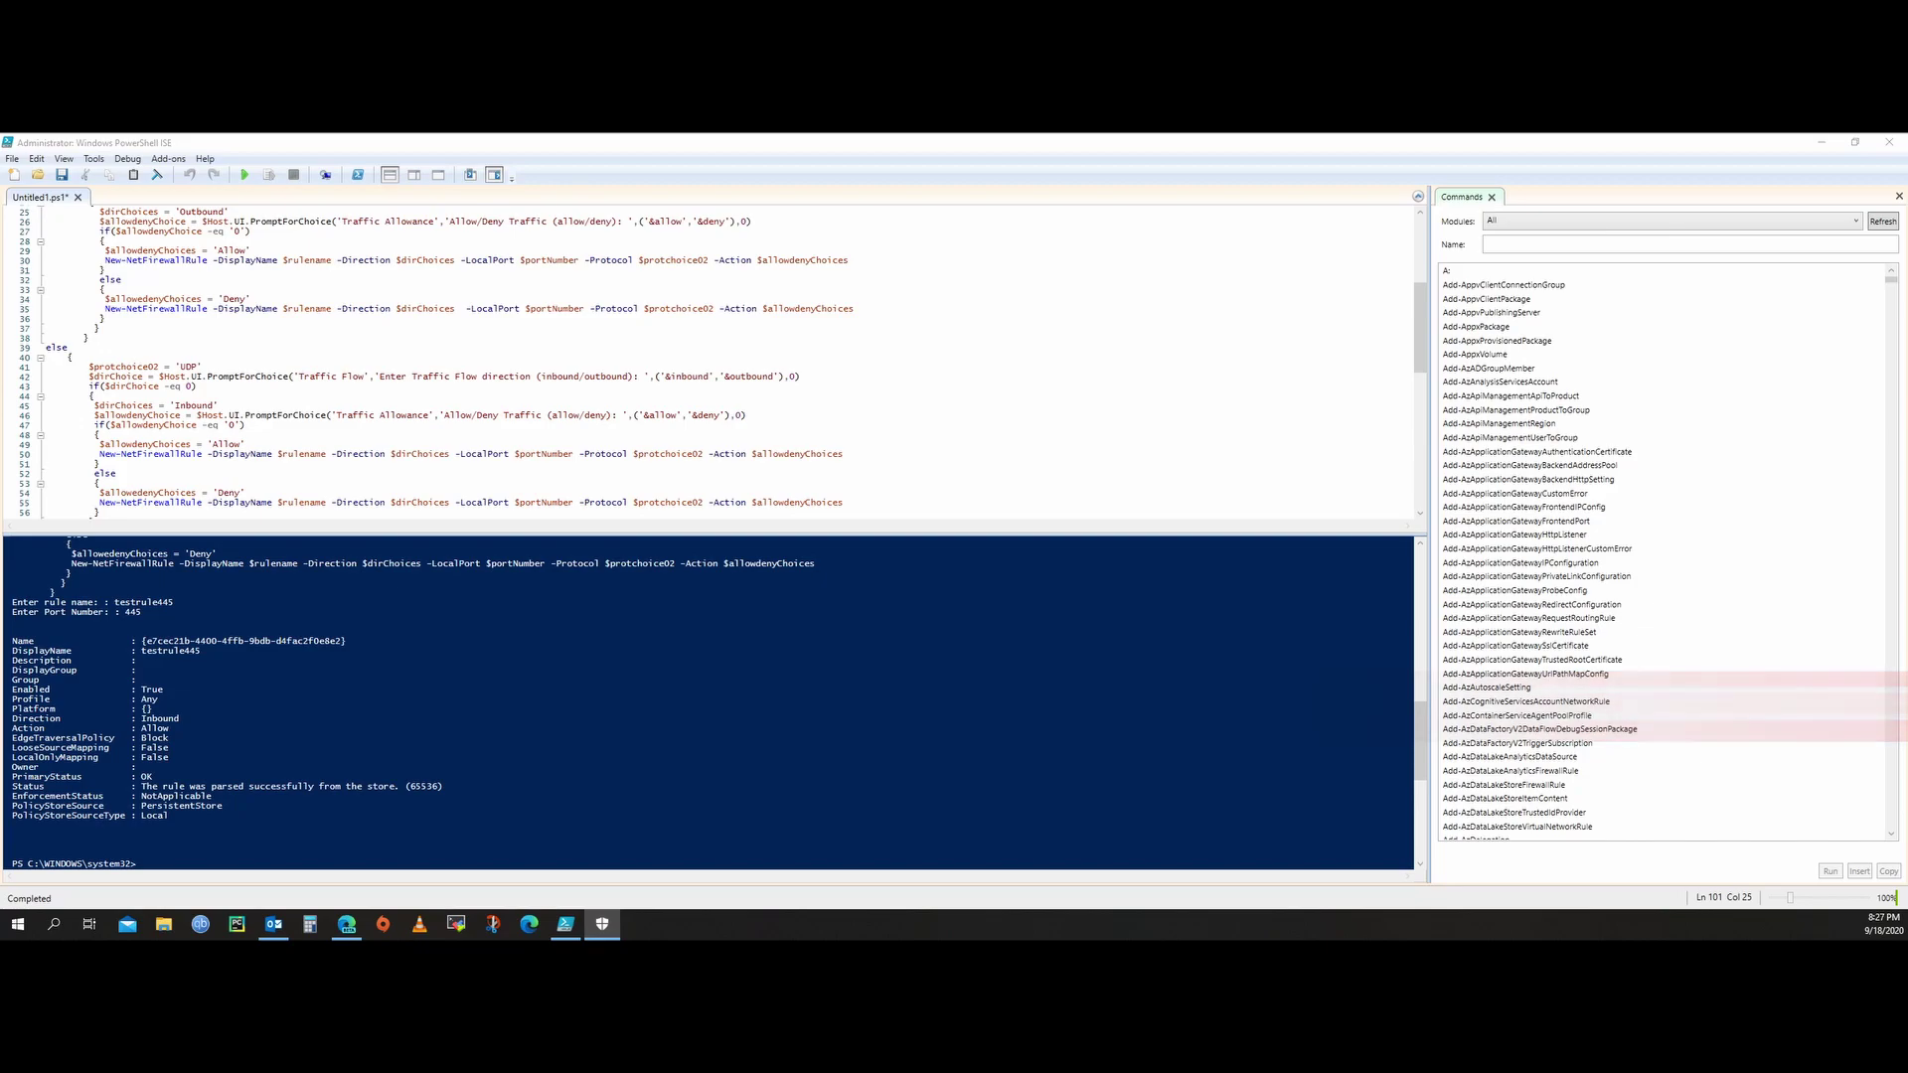
Step: Search 'windows' and run Windows Defender Firewall with Advanced Security as administrator
left_click(55, 925)
type("w")
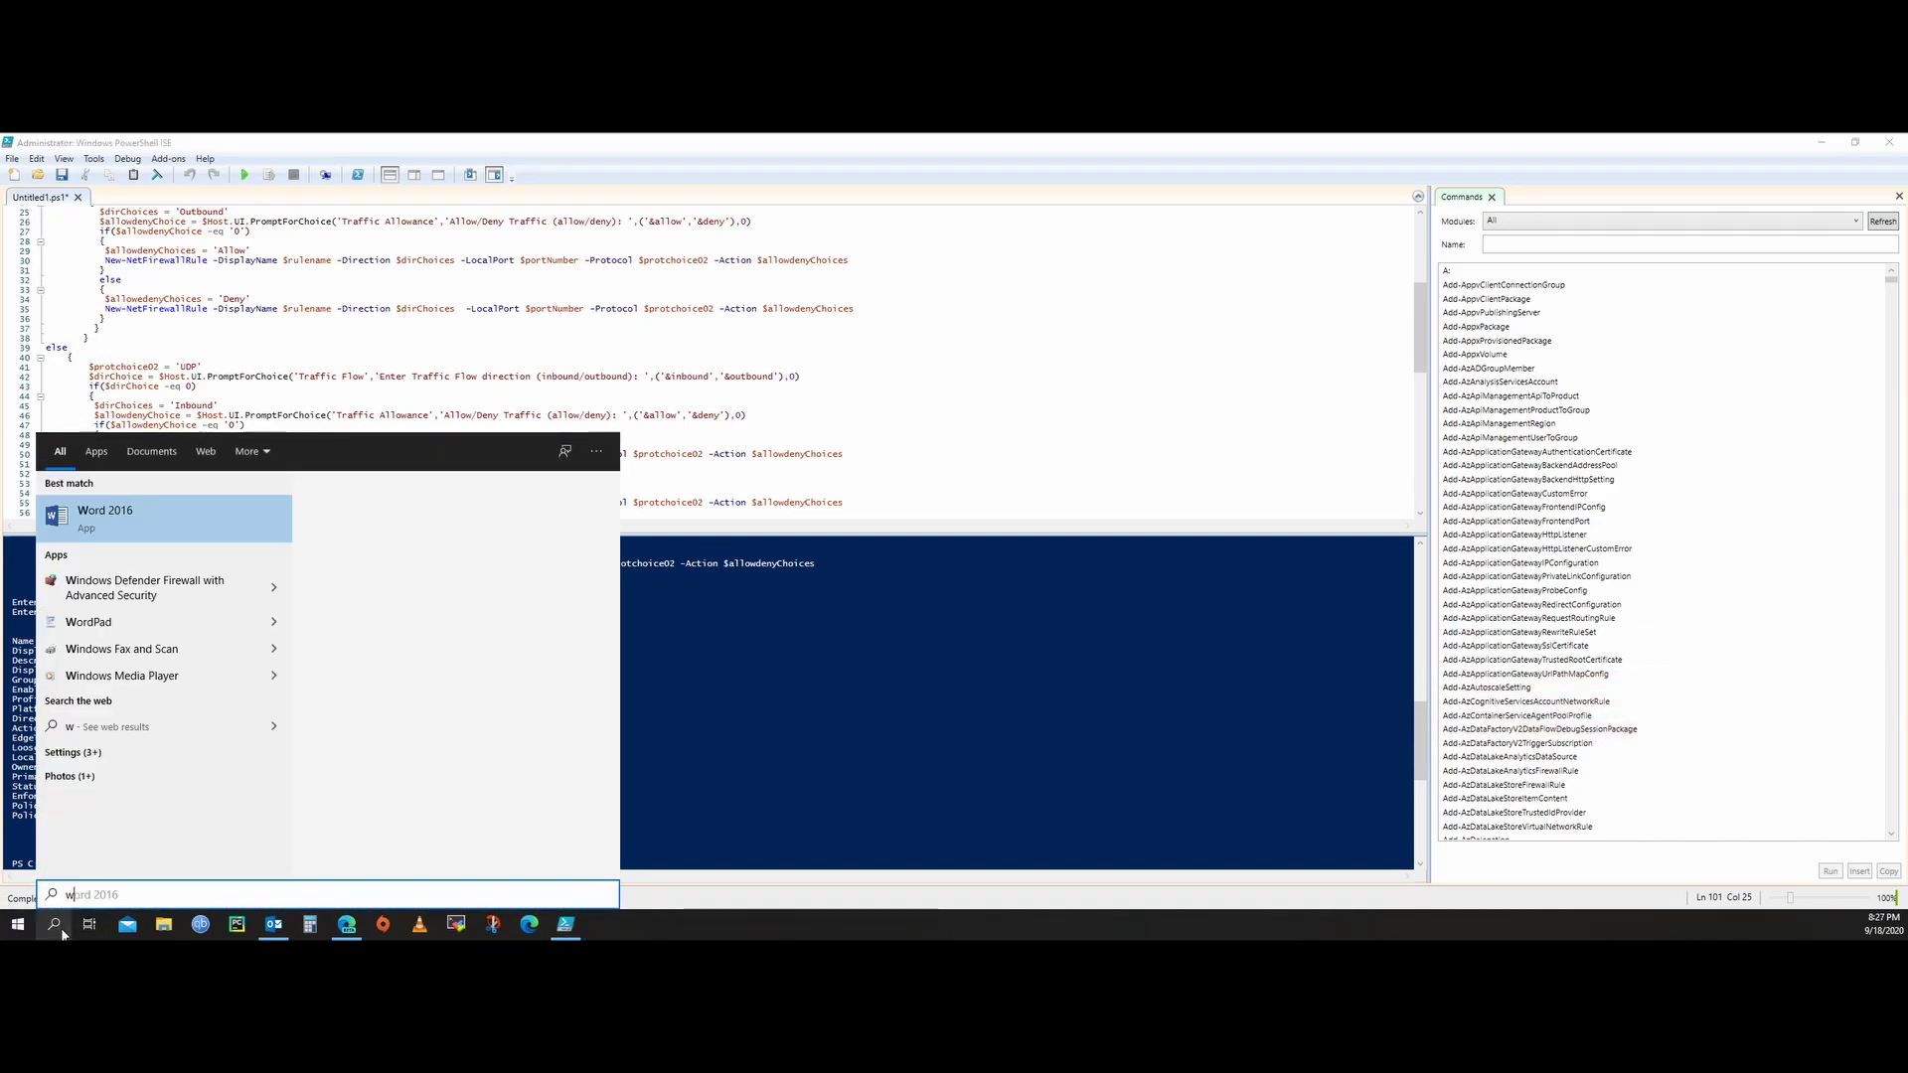
type("indows")
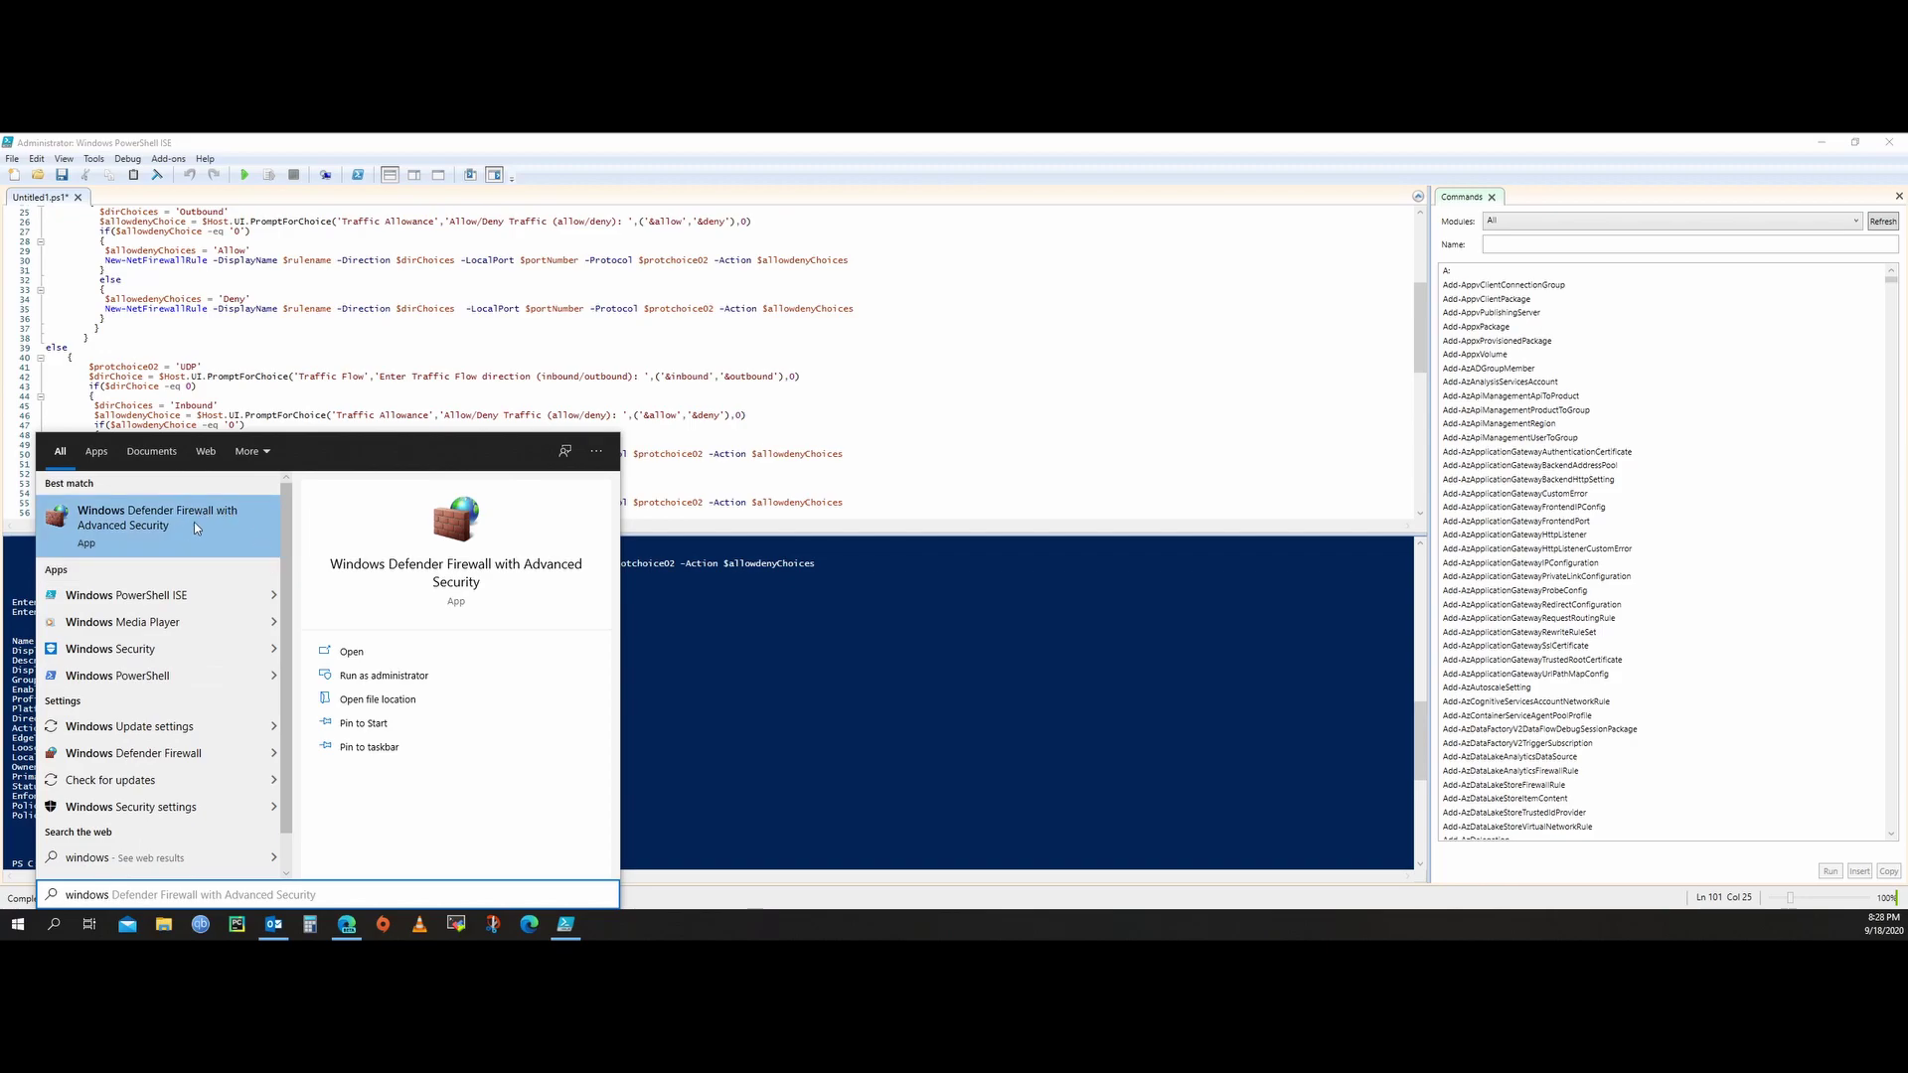
left_click(383, 676)
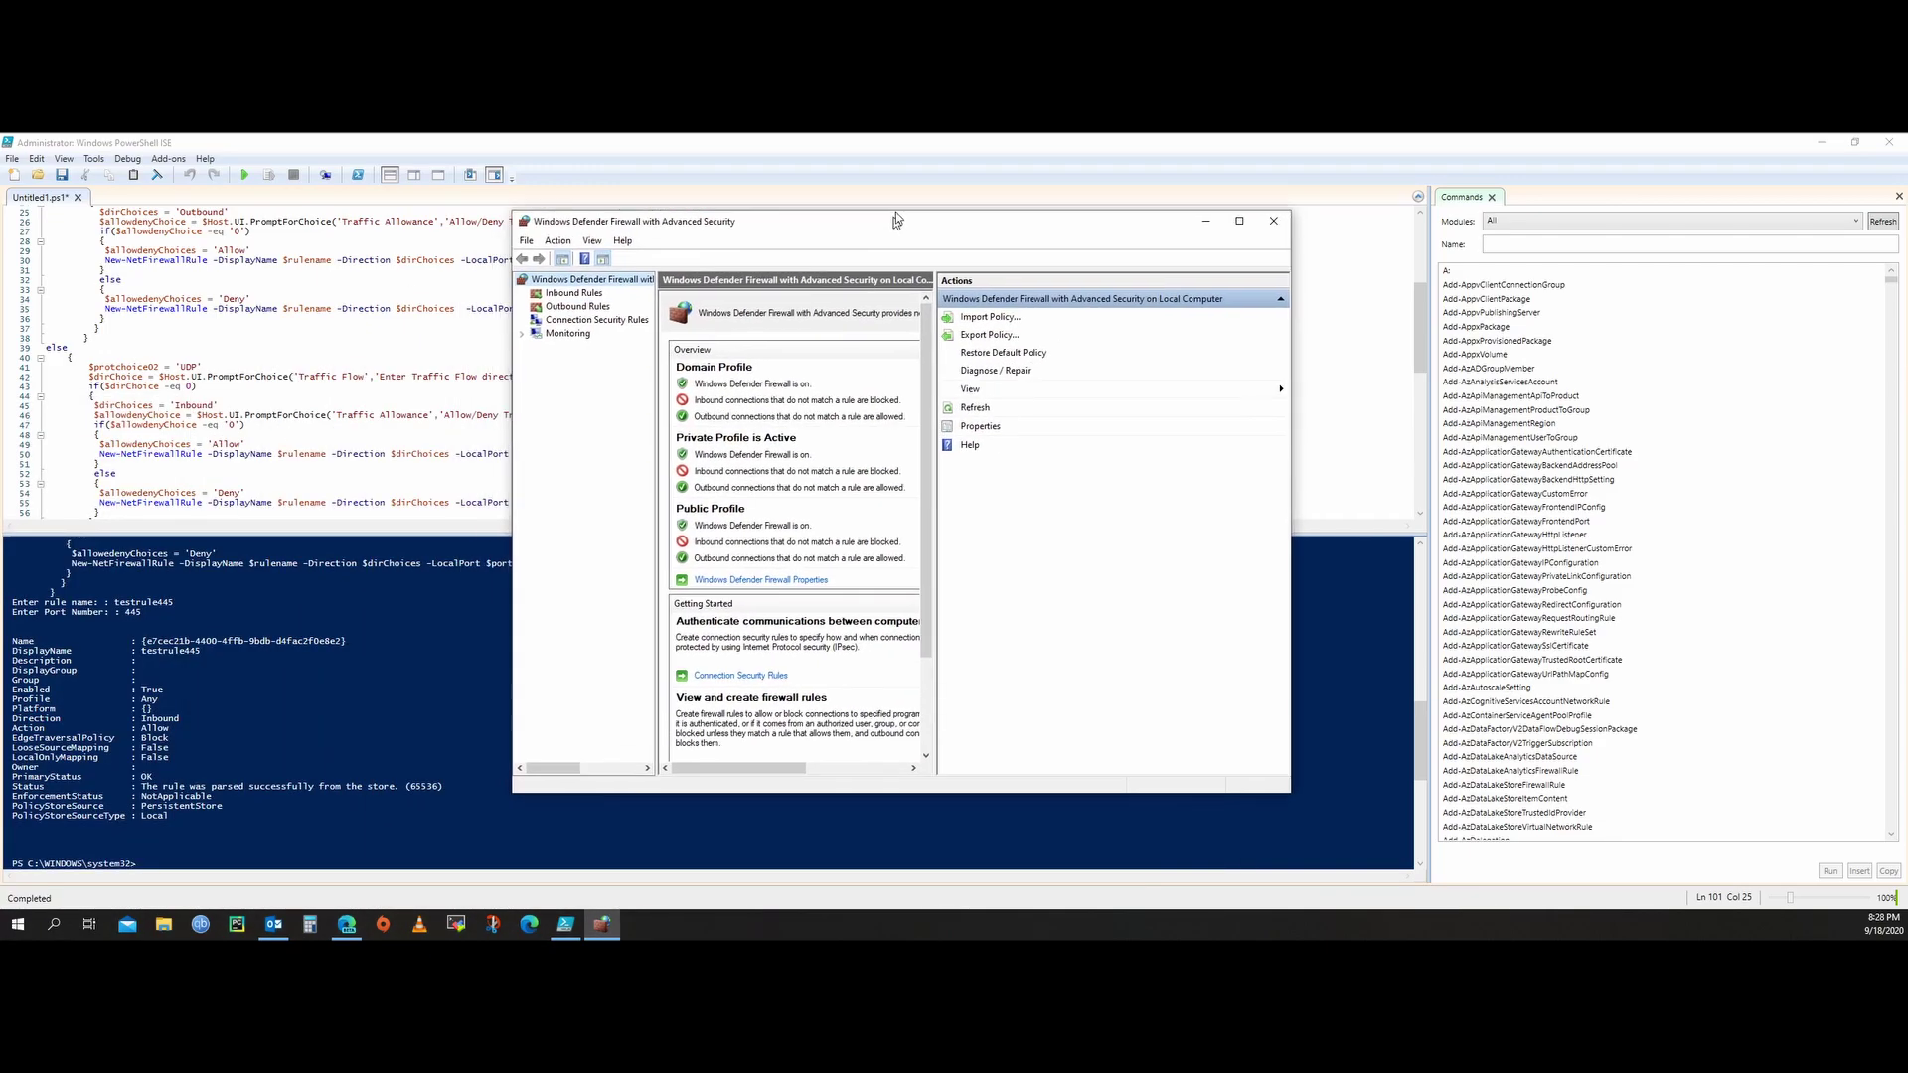
Step: Show the Inbound Rules list and widen it to reveal more columns
left_click(518, 270)
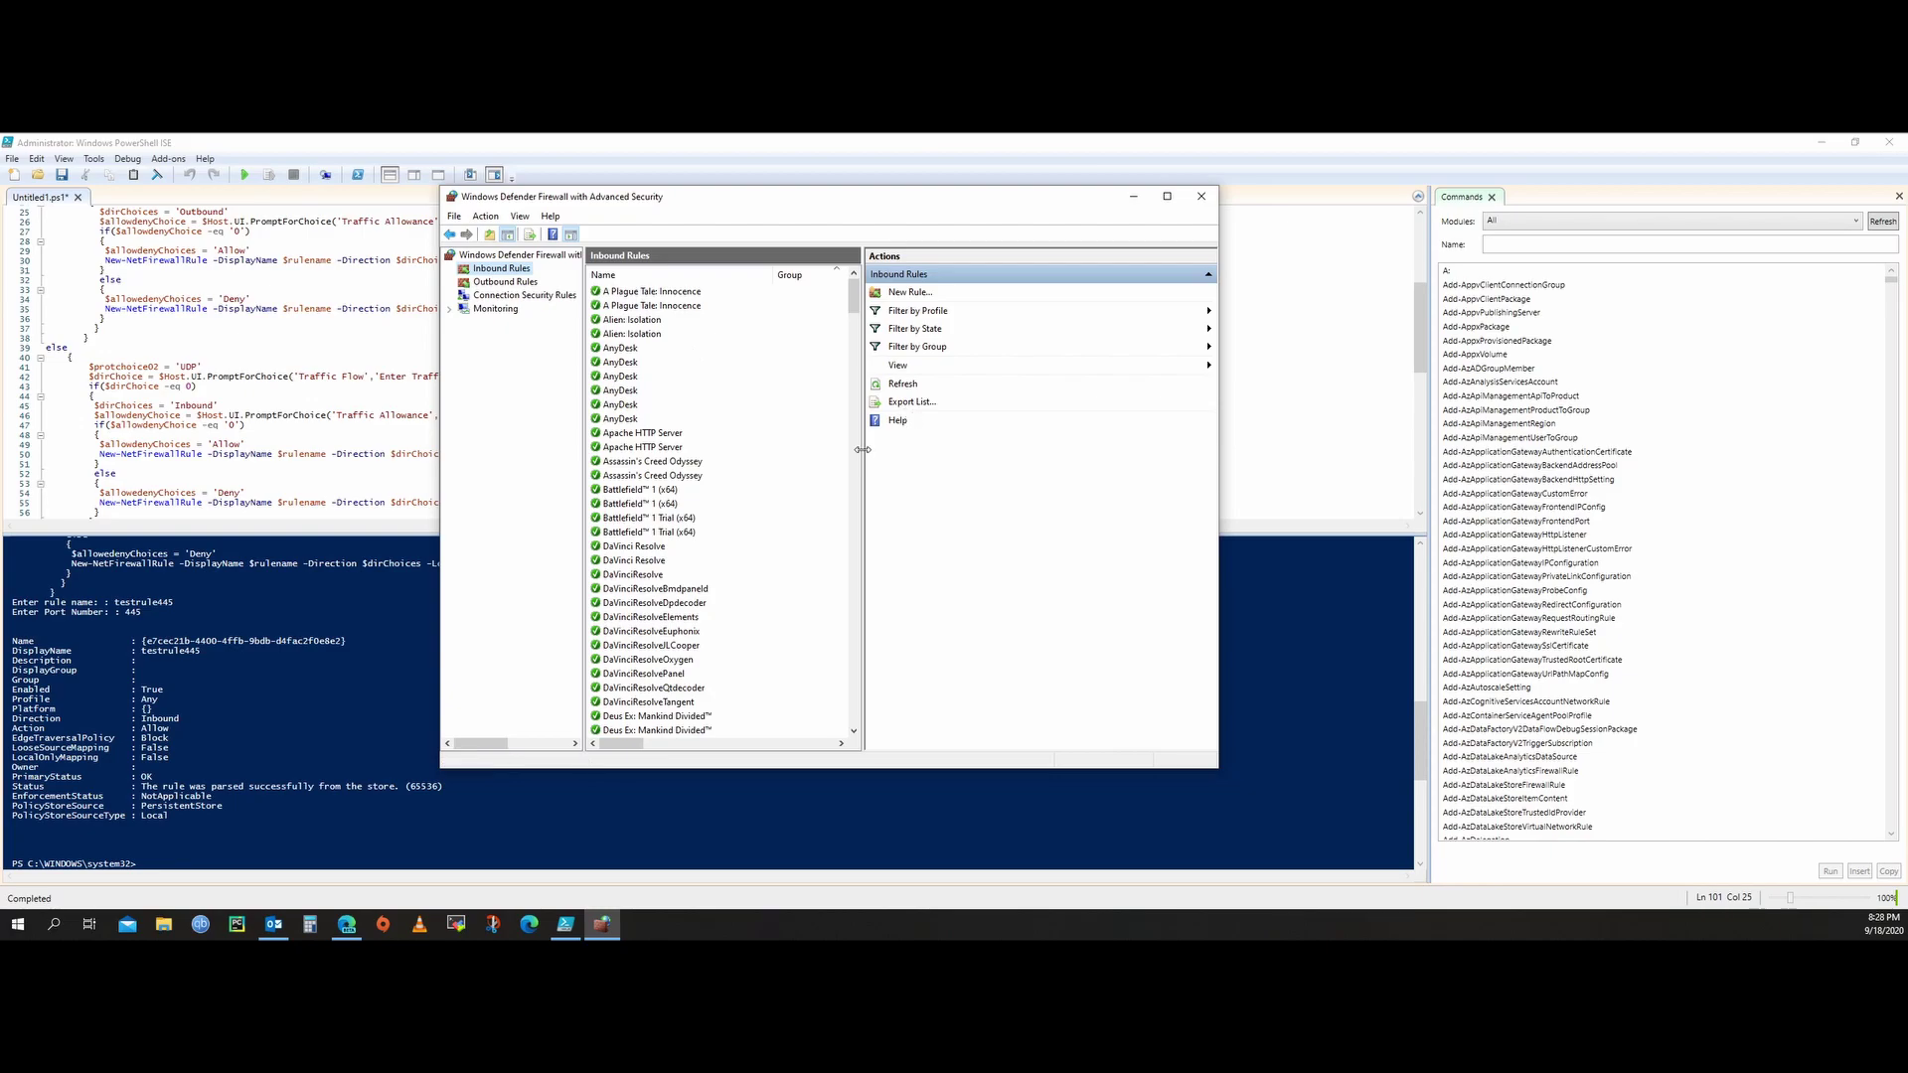
left_click_drag(863, 455, 987, 455)
scroll(672, 554, "down", 15)
scroll(733, 621, "down", 10)
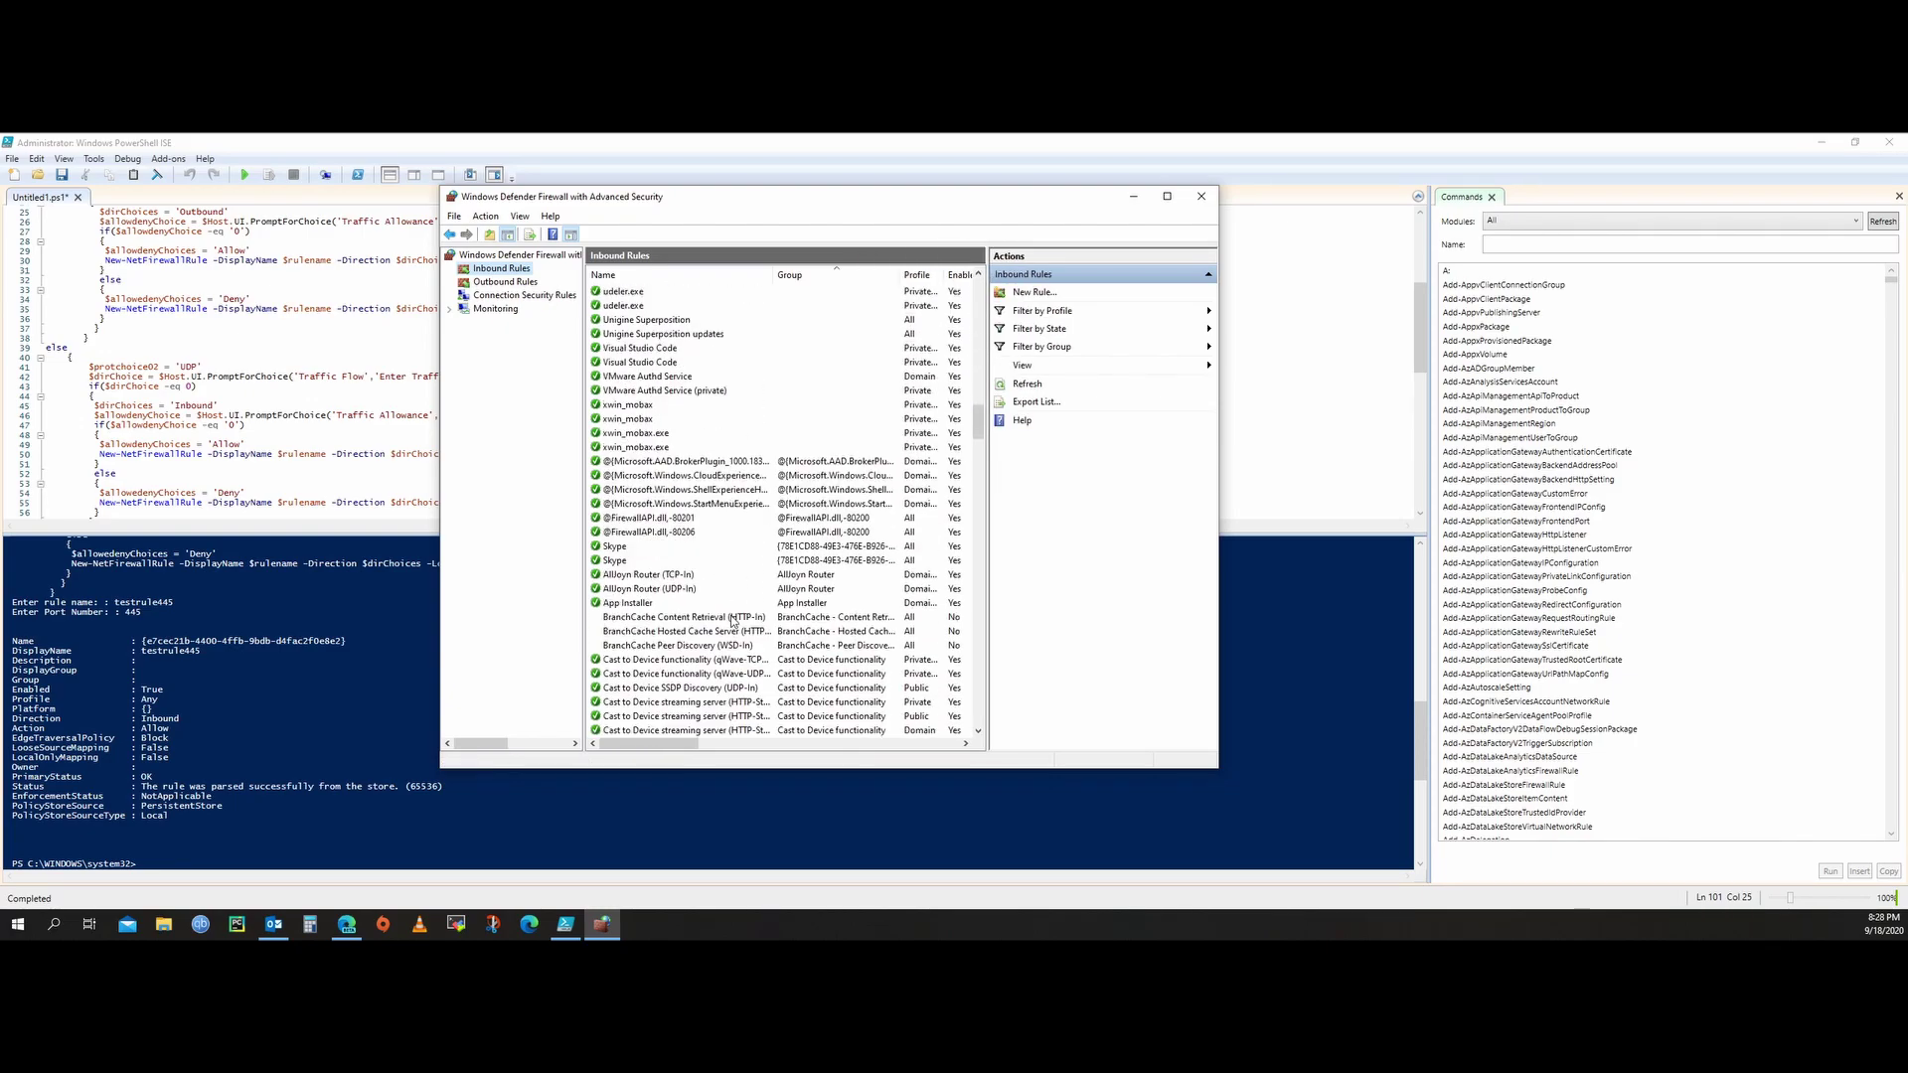
scroll(671, 600, "up", 5)
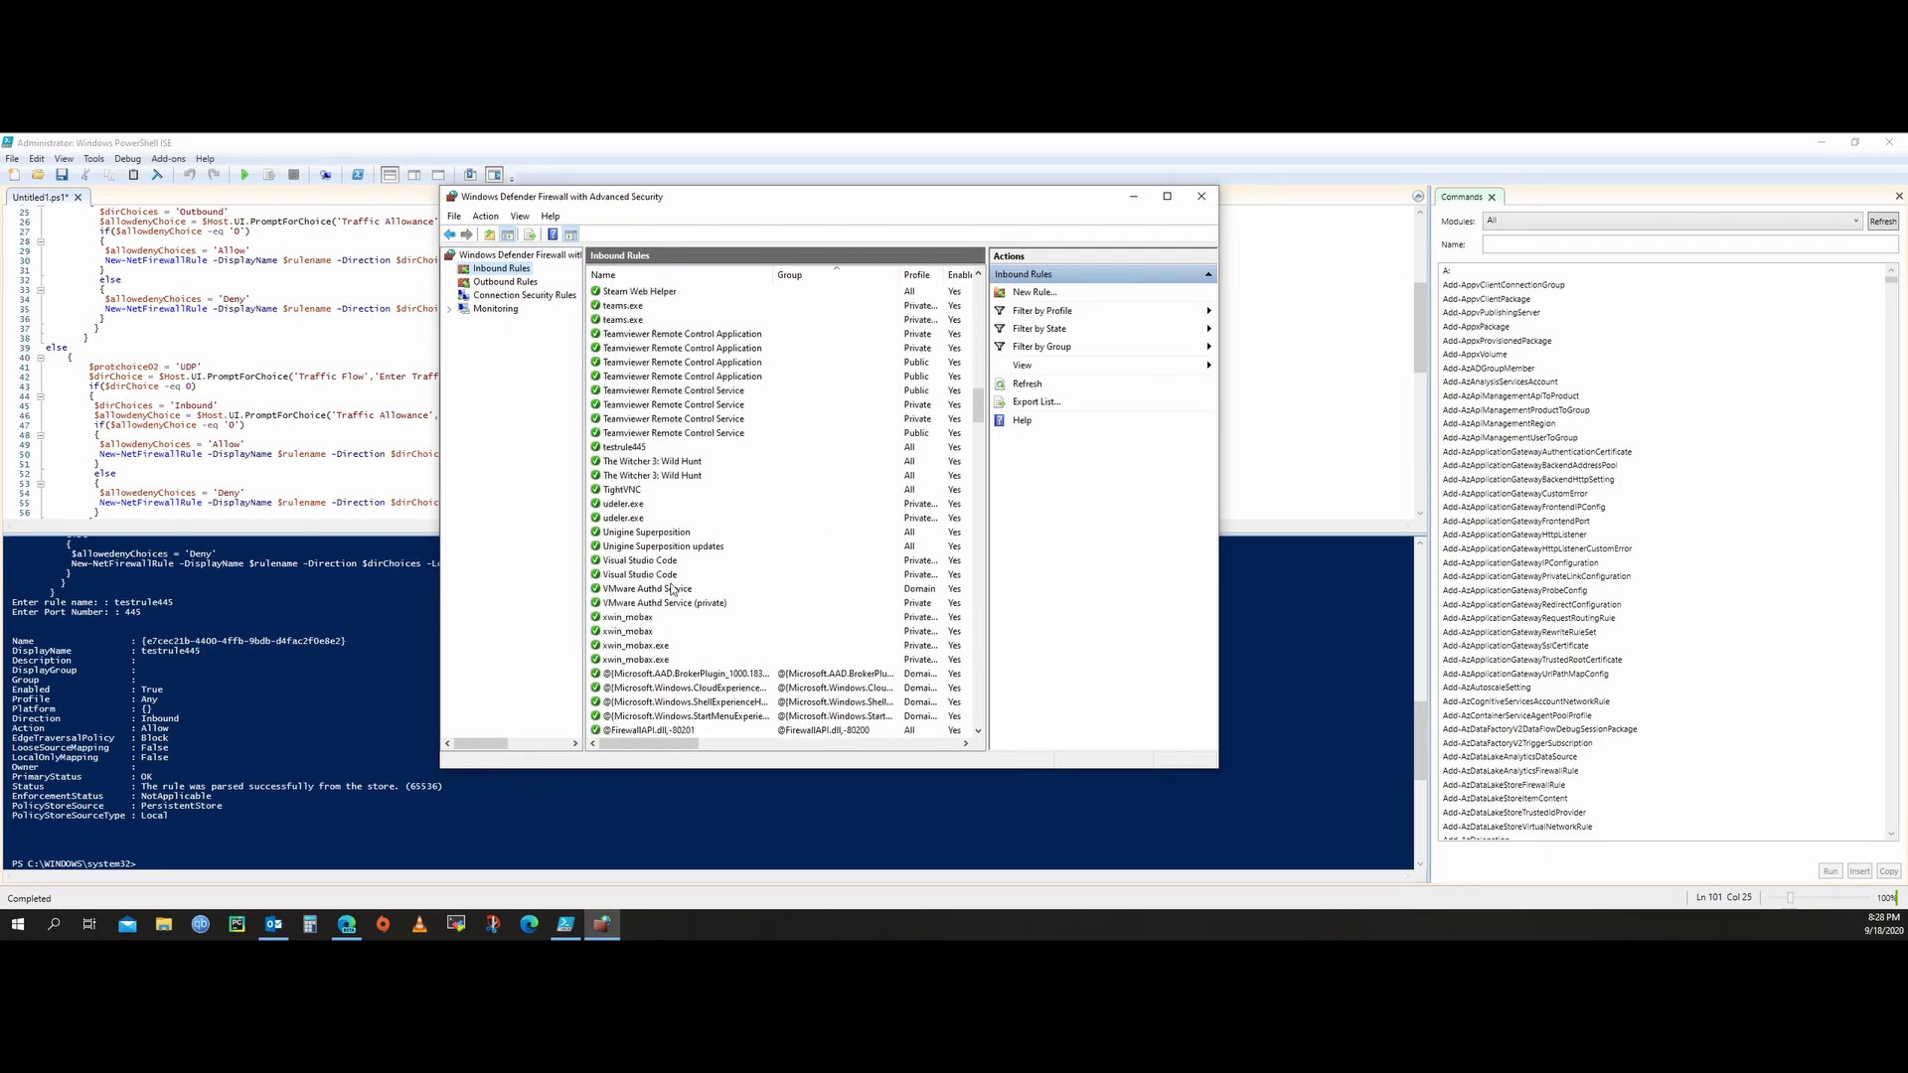
scroll(672, 590, "up", 1)
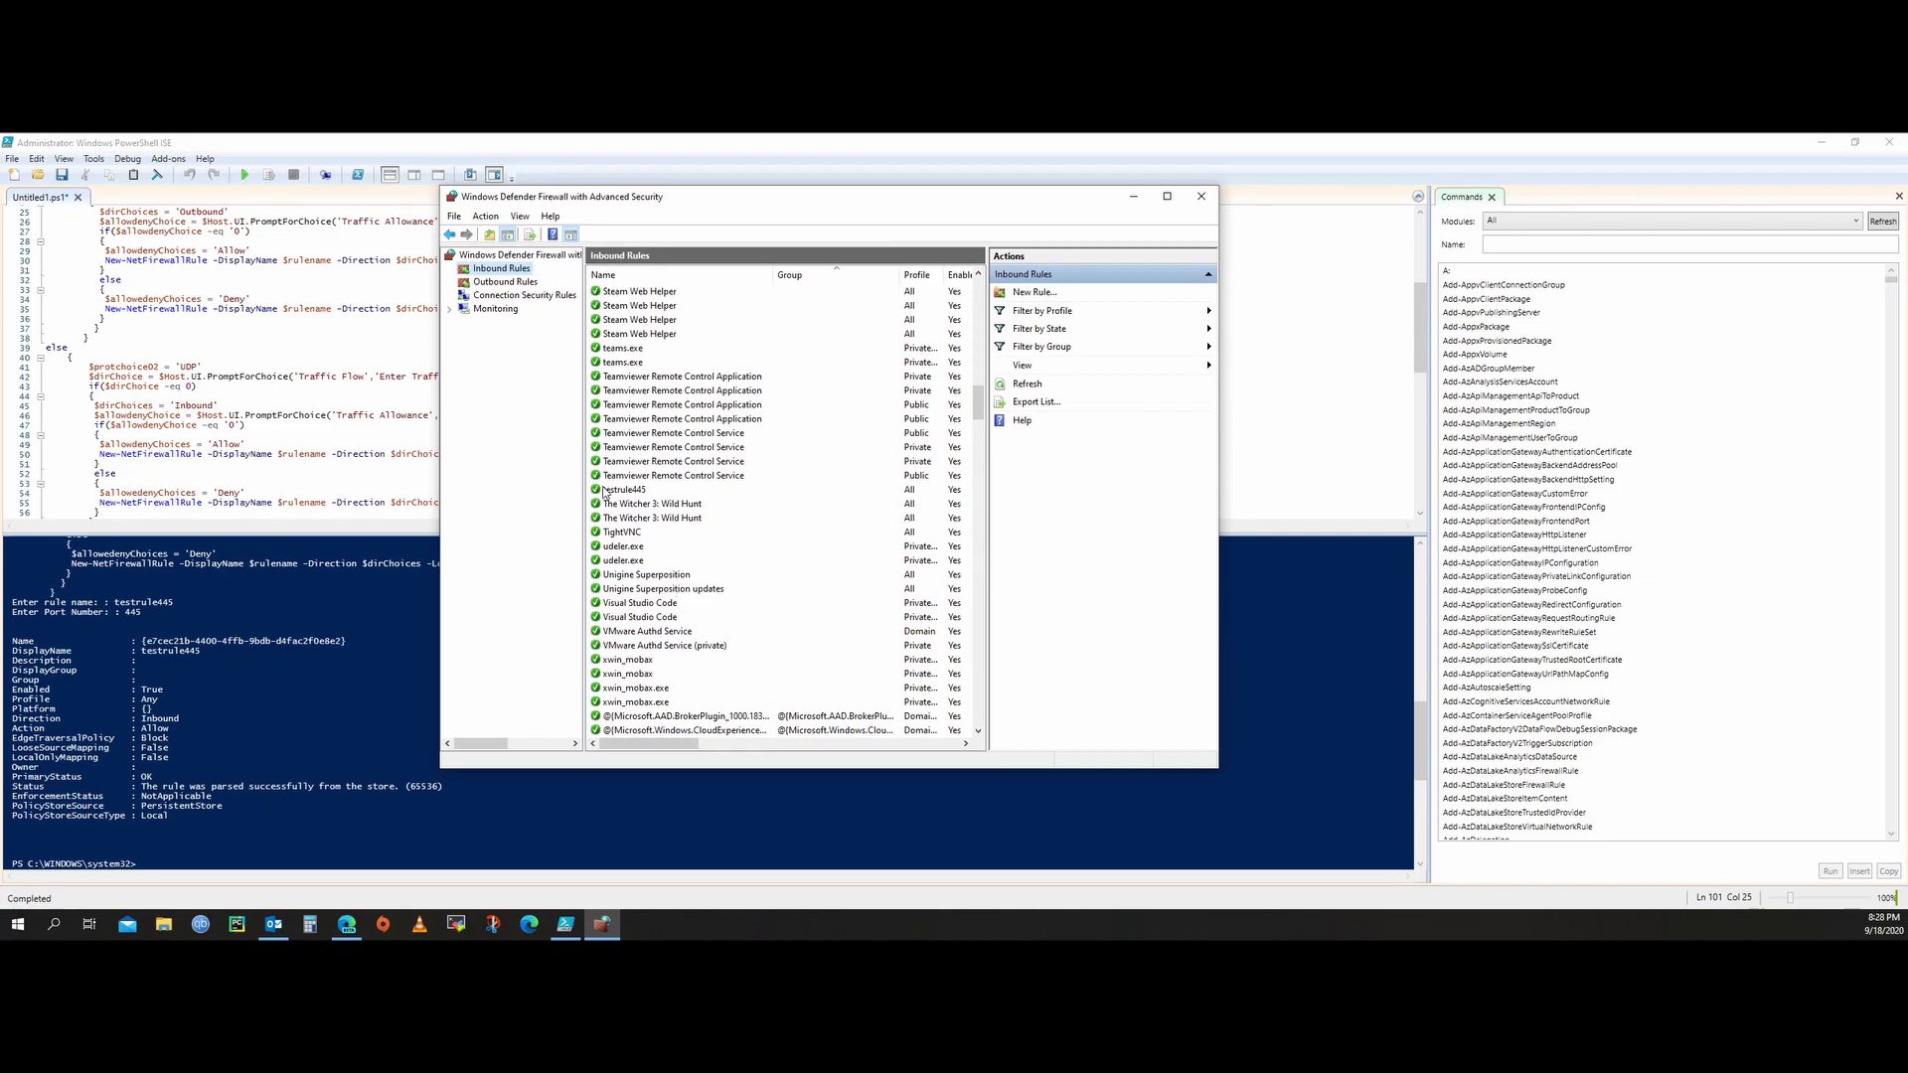
Step: Check in testrule445's Protocols and Ports properties that its local port is 445, closing without changes
left_click(635, 493)
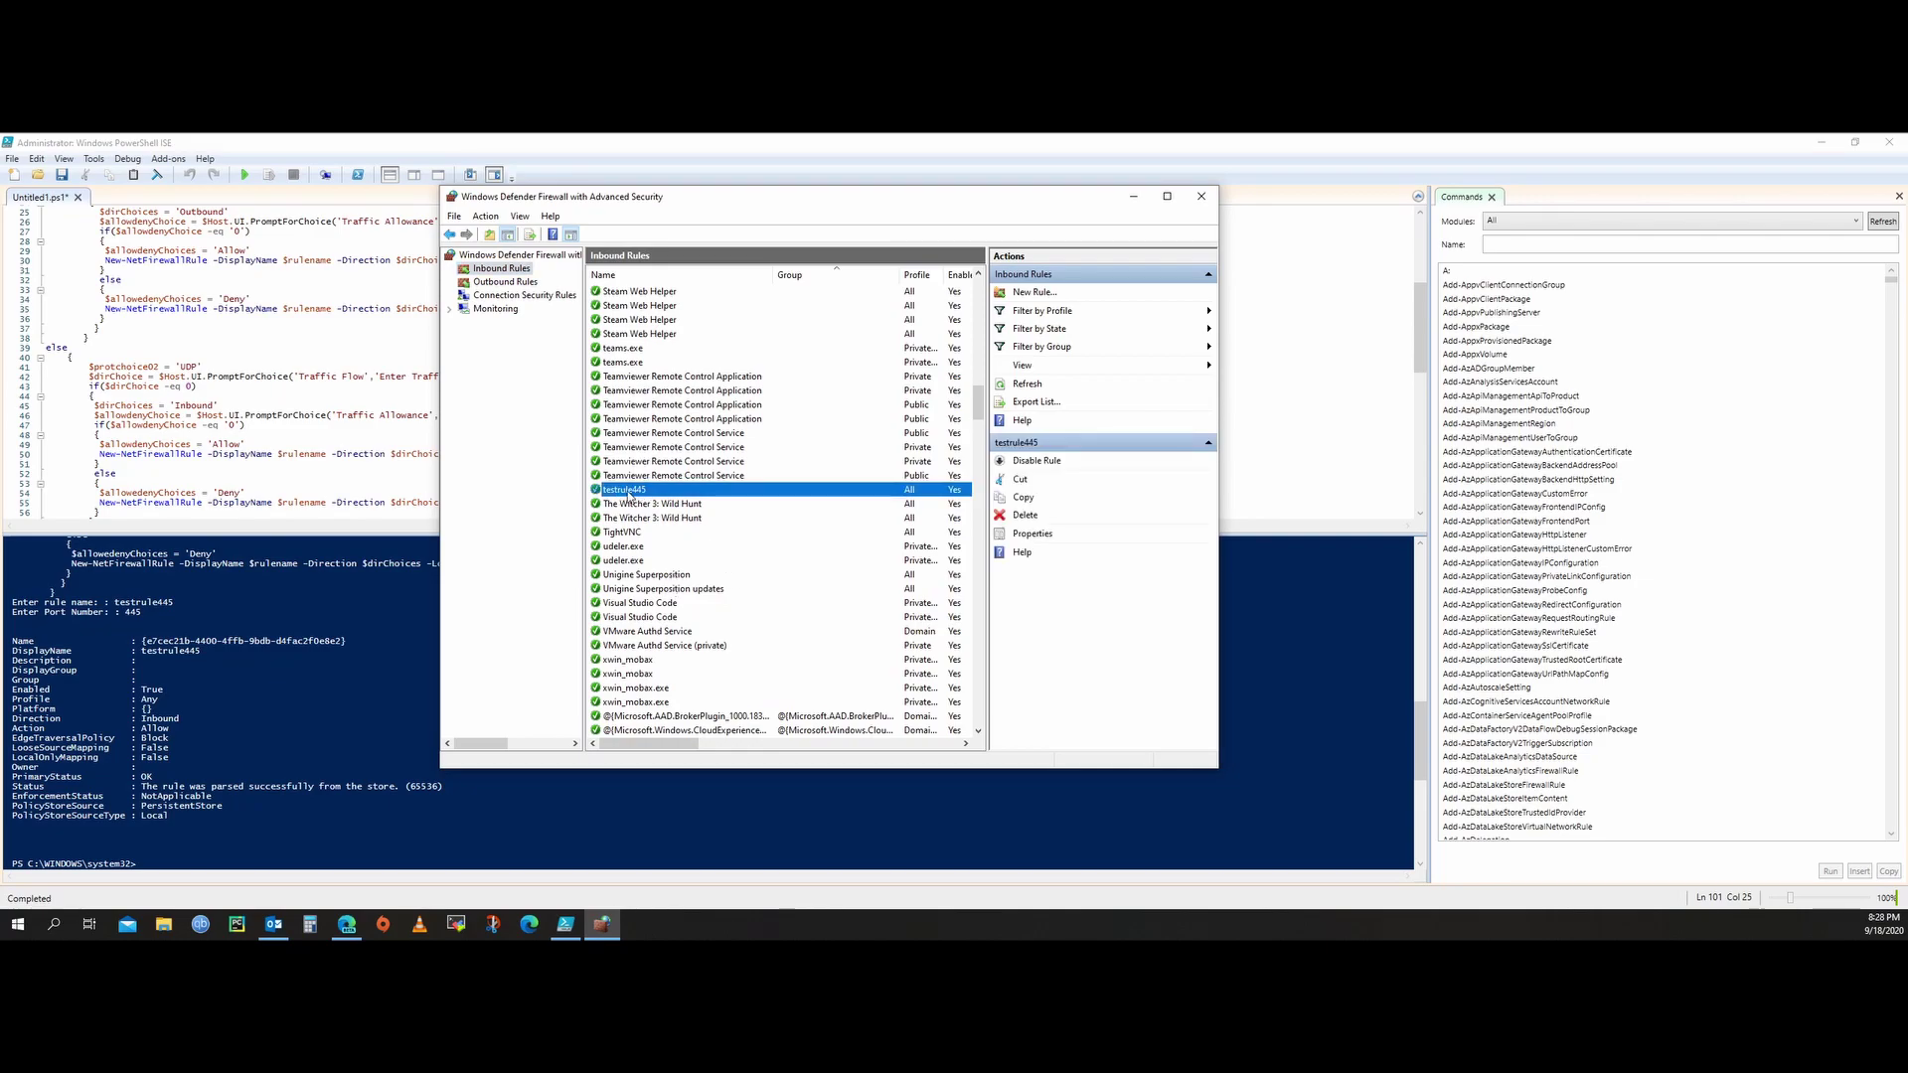
left_click(1044, 534)
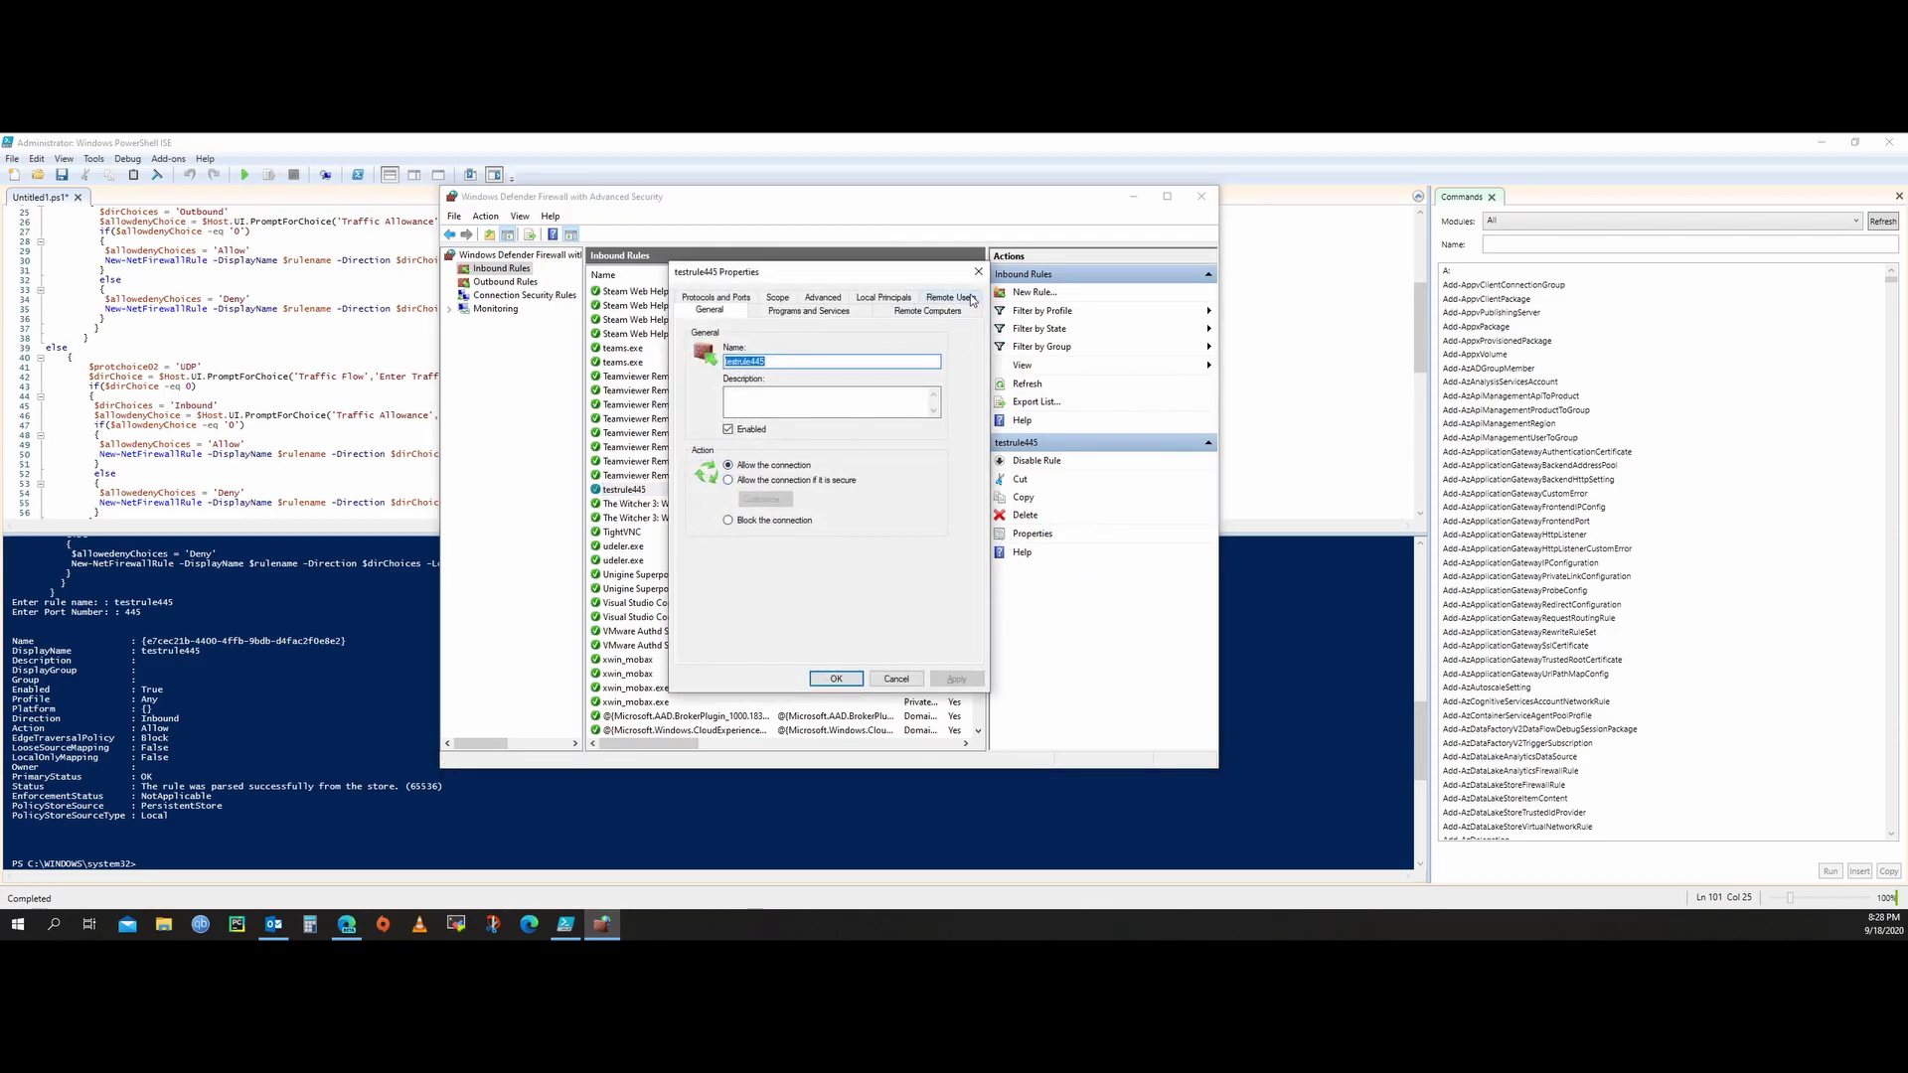
left_click(741, 300)
left_click(830, 420)
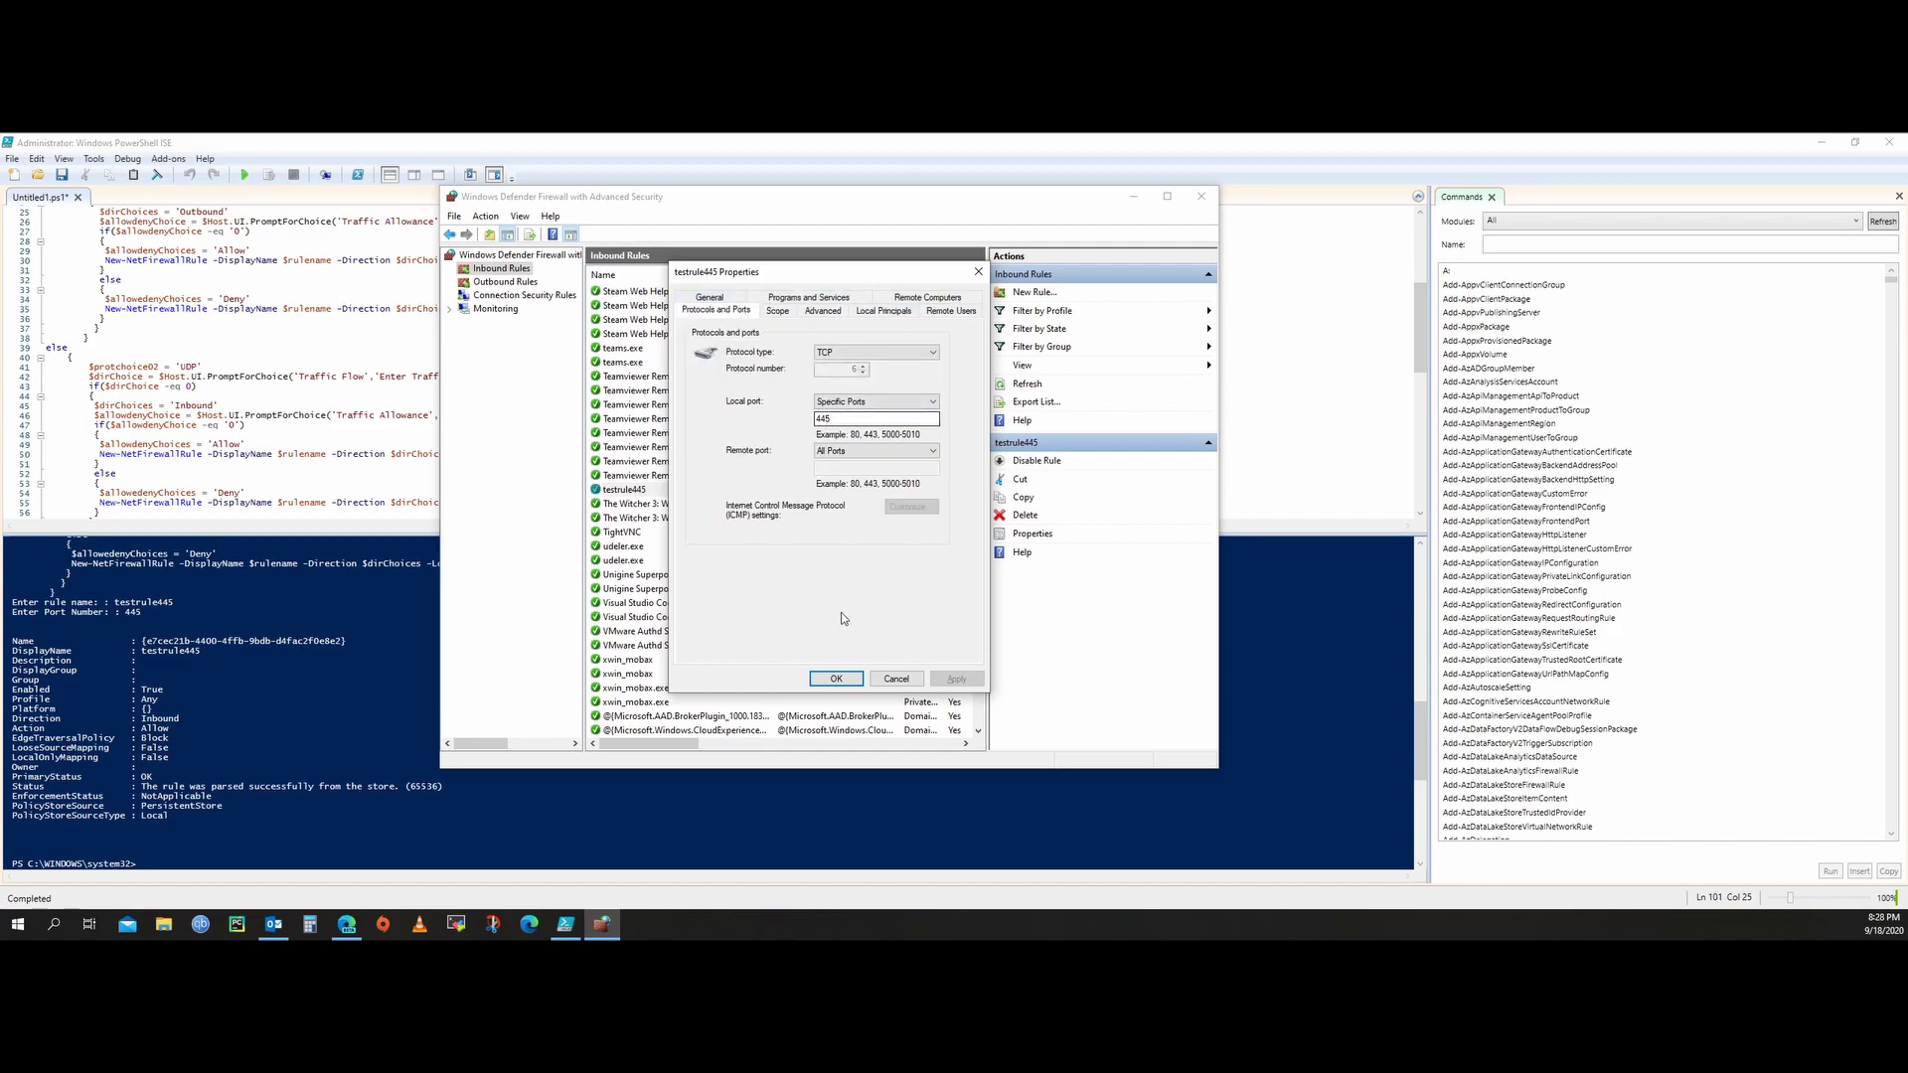
left_click(896, 679)
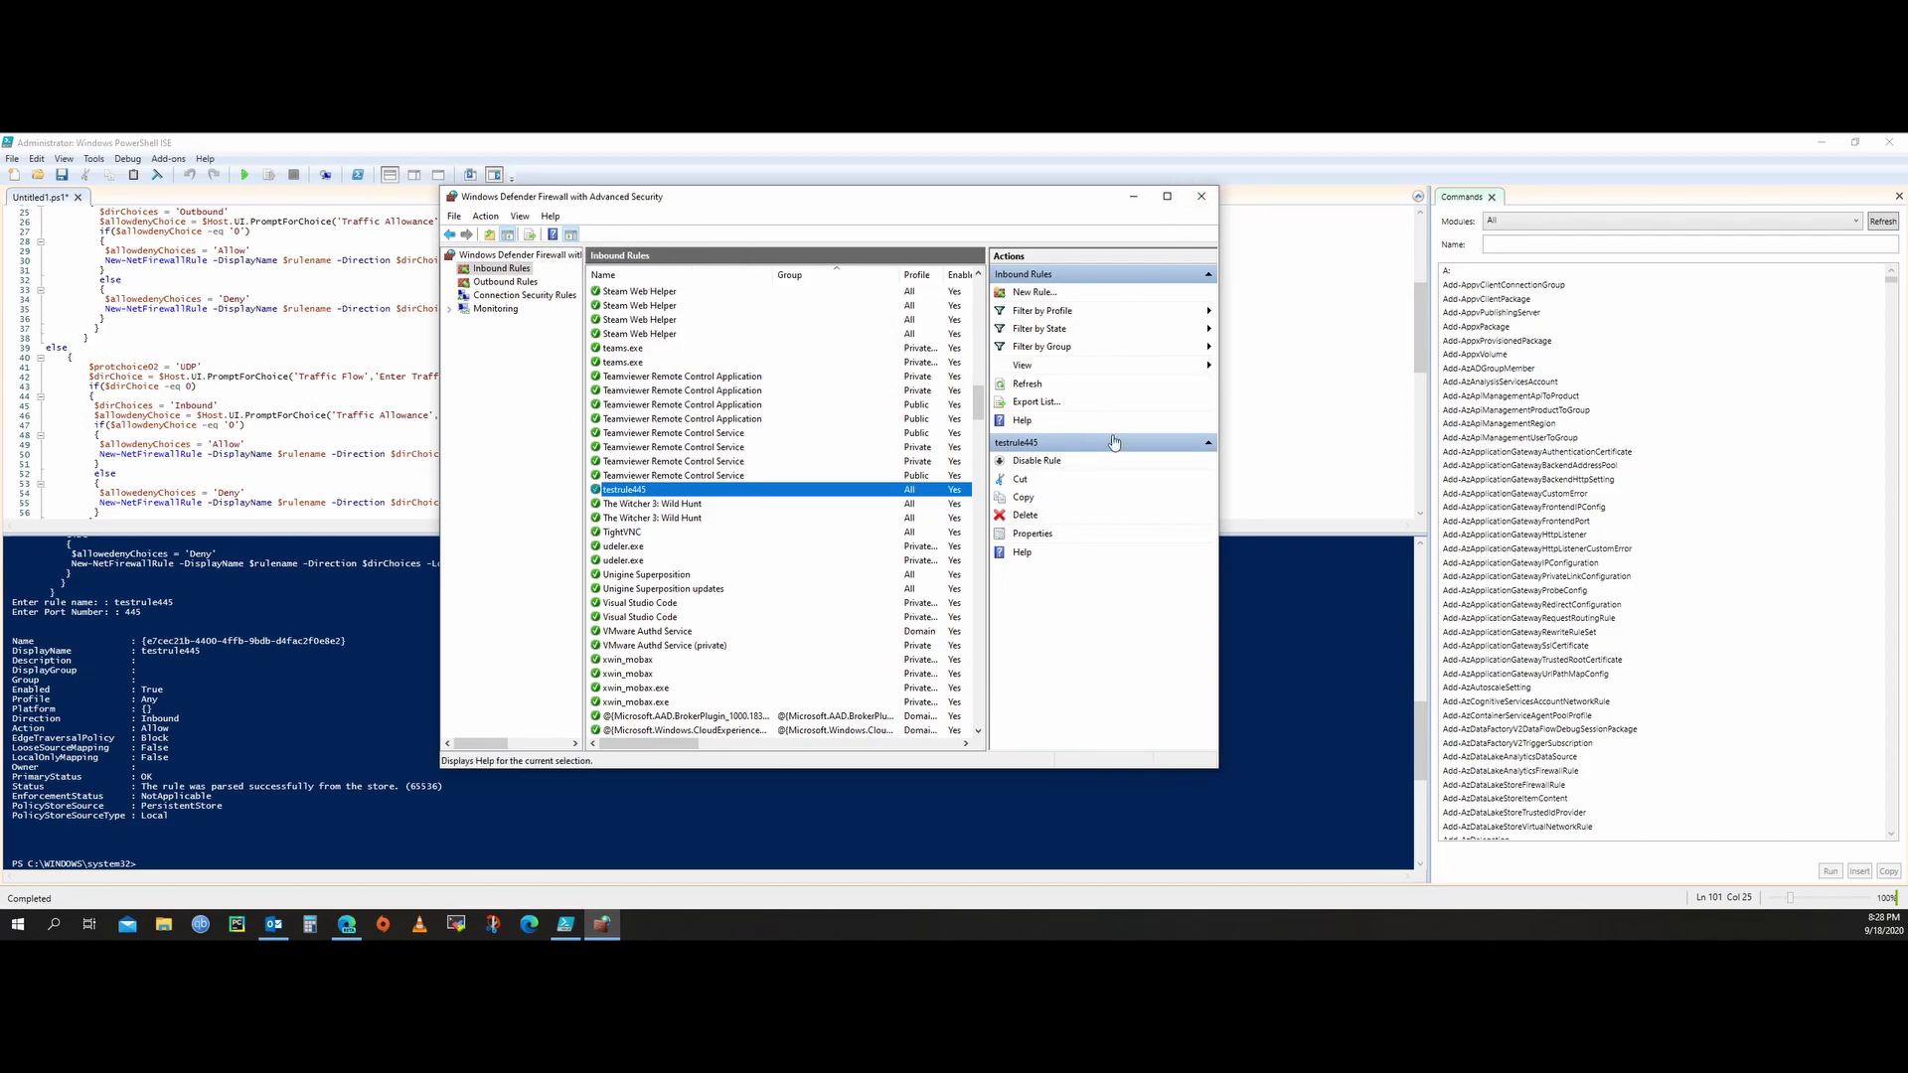
Step: Disable the testrule445 rule and delete it
left_click(1037, 461)
left_click(1025, 515)
left_click(981, 584)
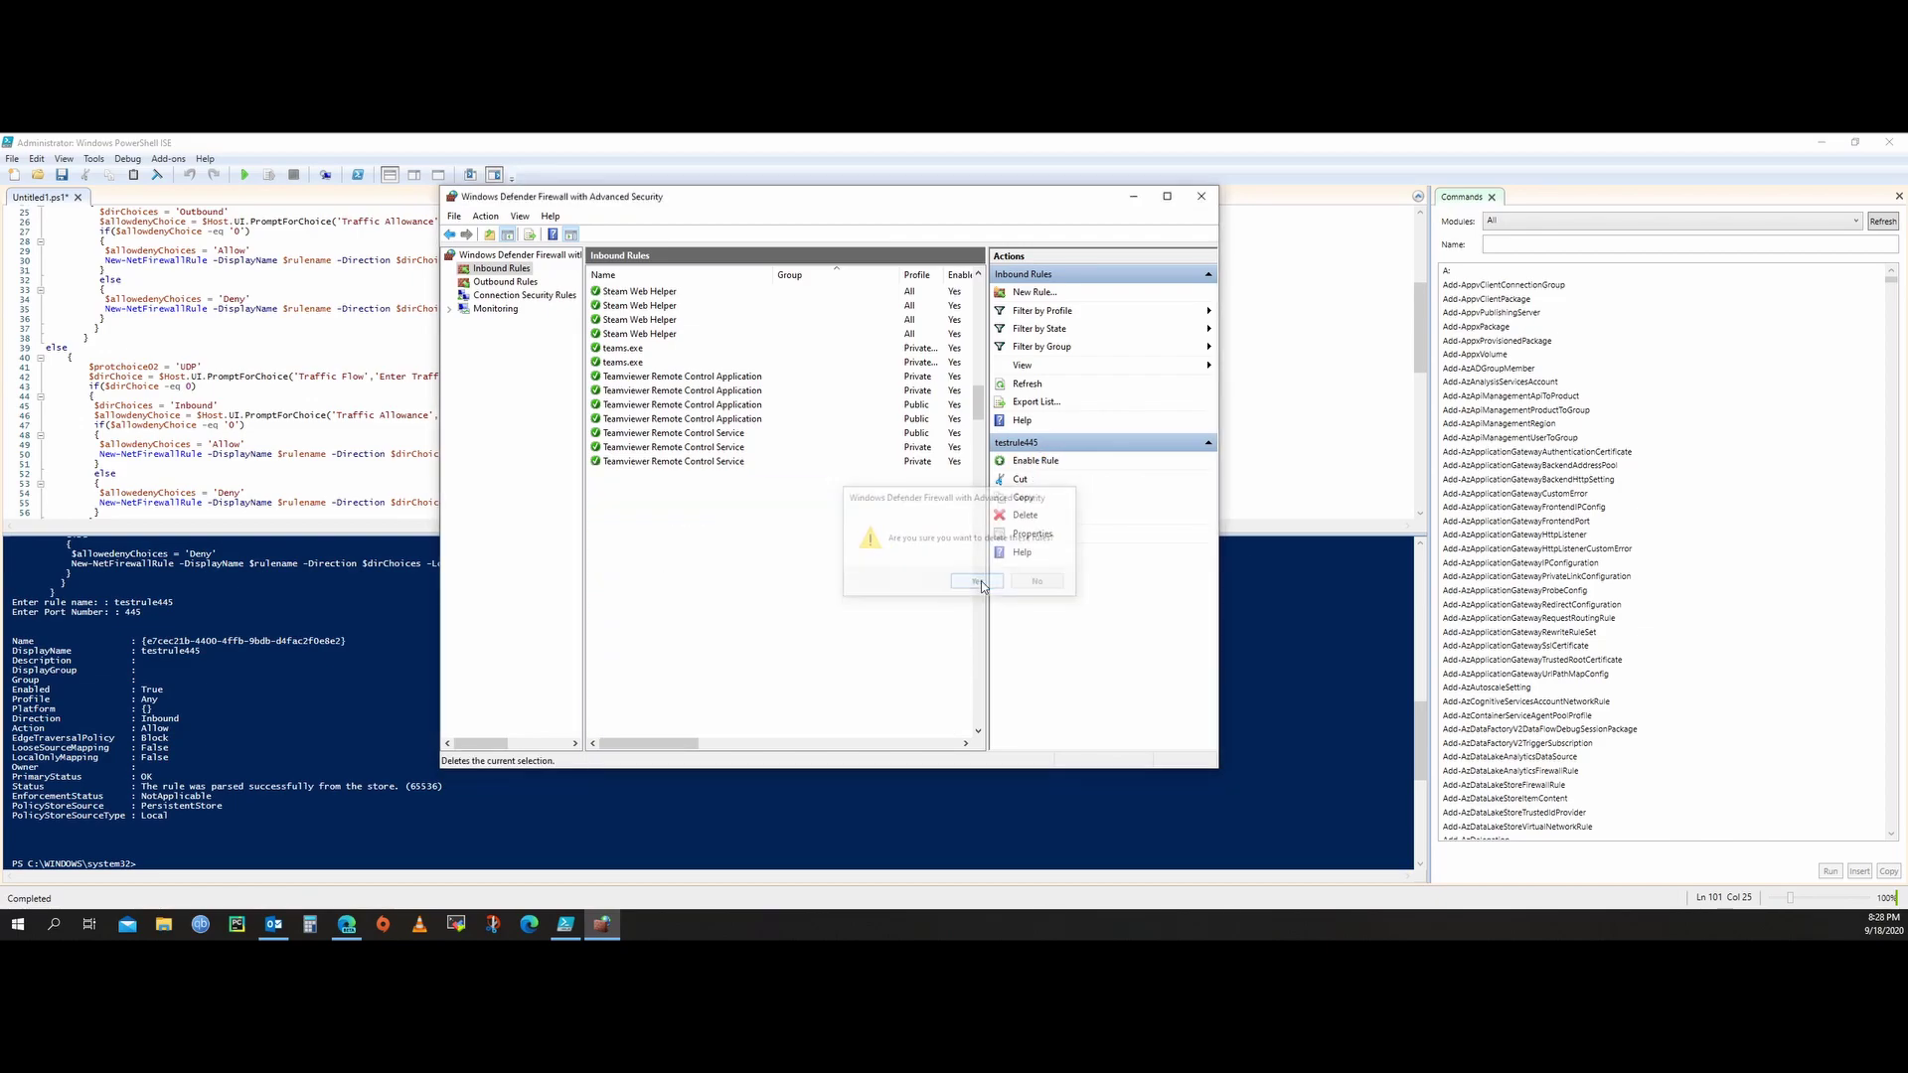